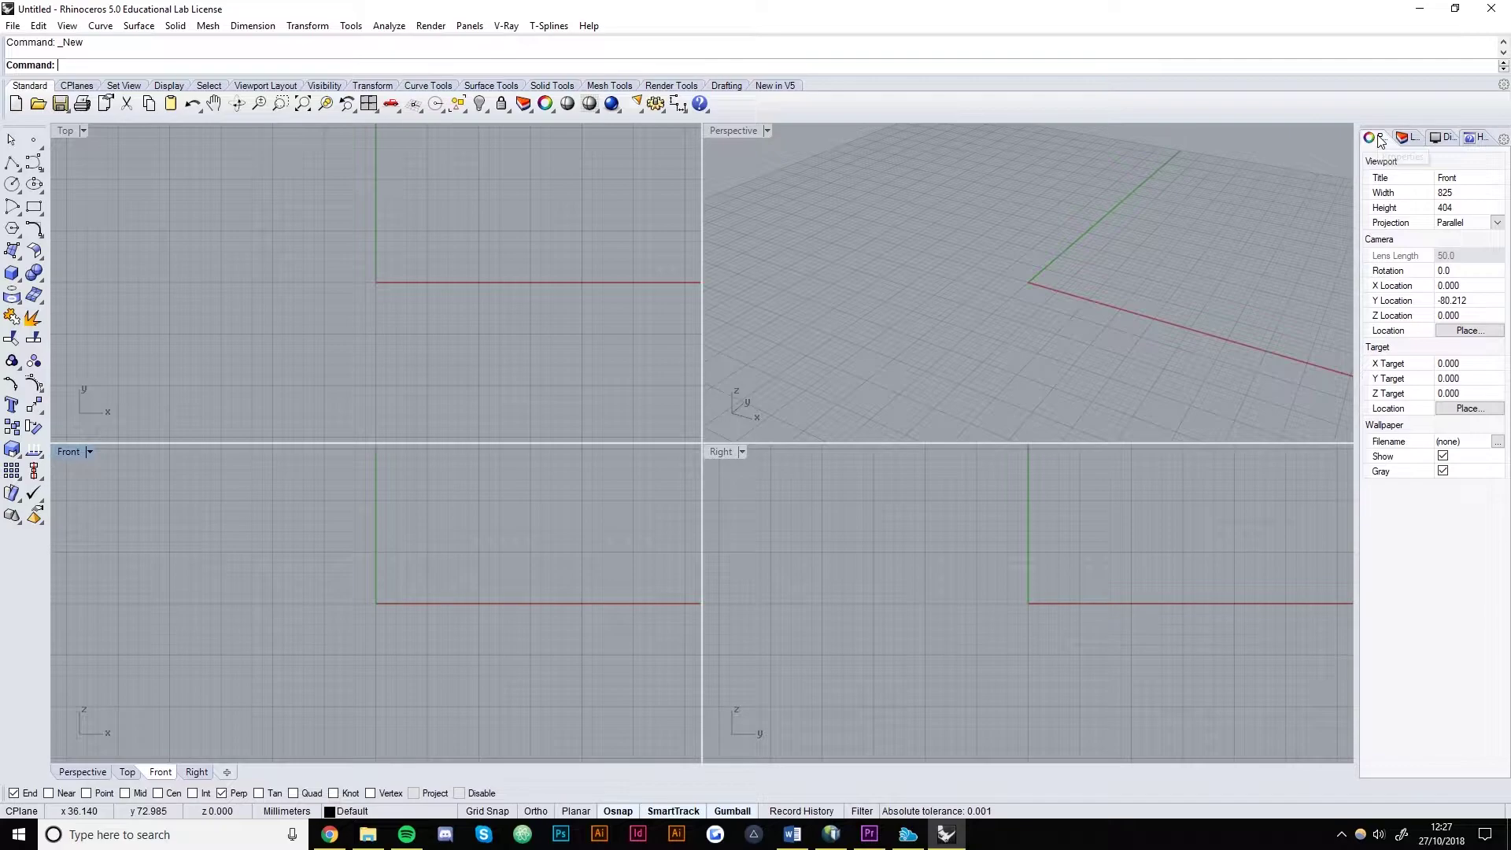
- Look over the layer list and the help page for the corner-point surface command, and return to the viewport properties
click(1405, 138)
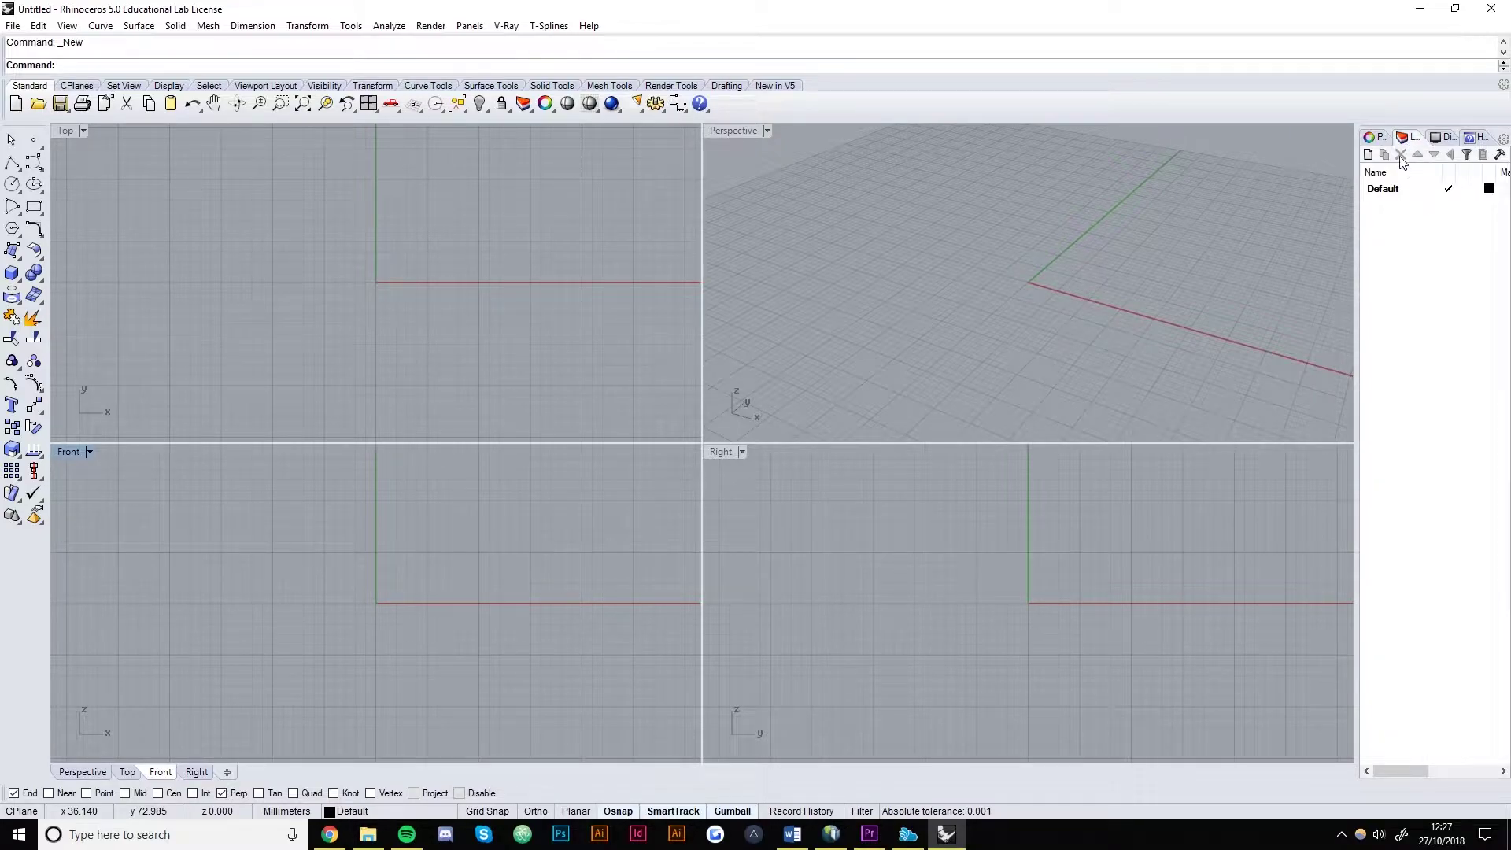
click(1477, 137)
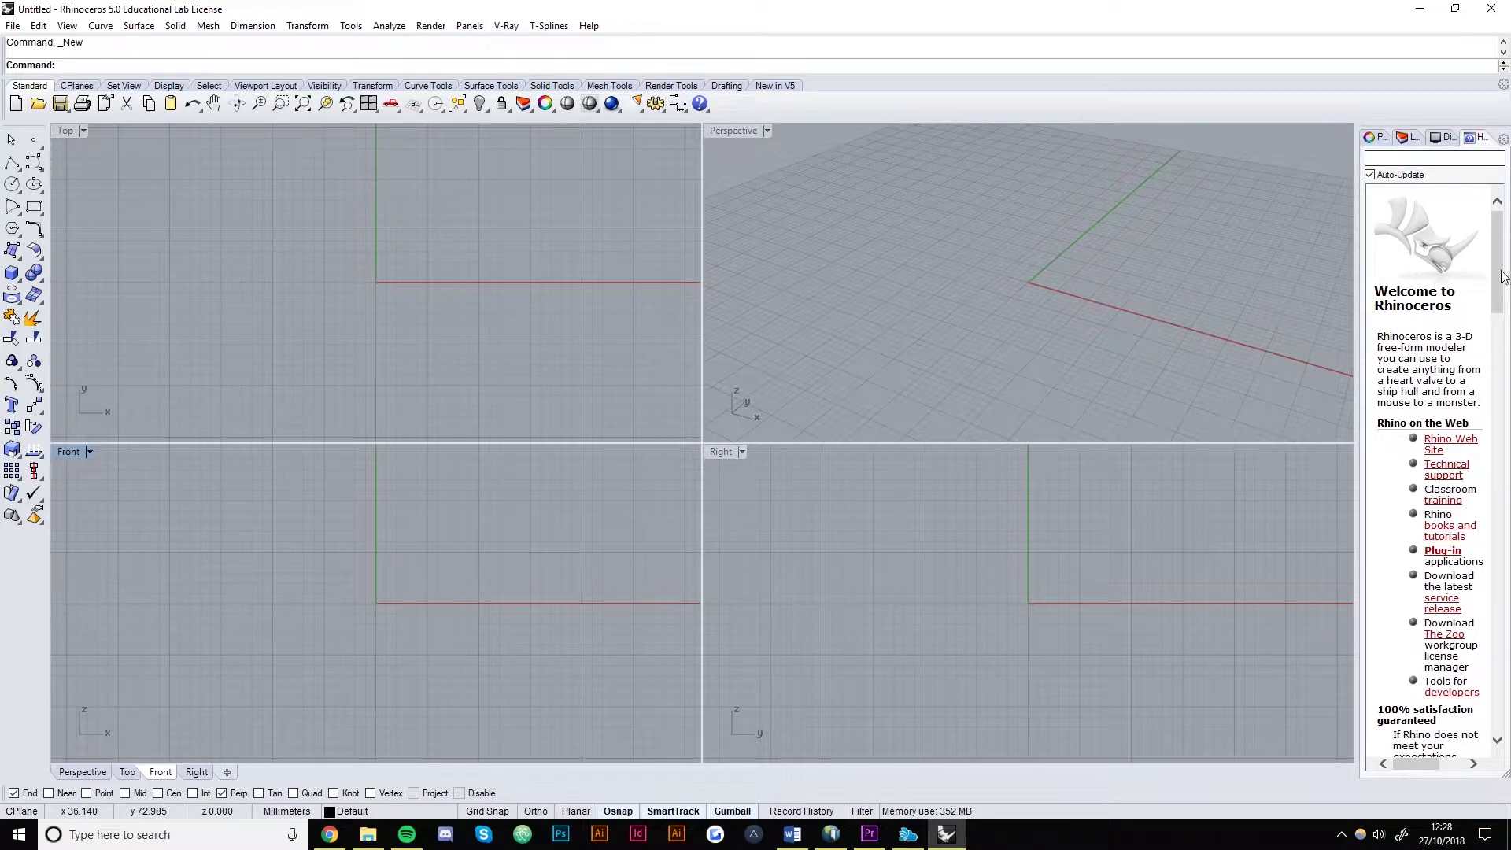
drag(1357, 318, 1233, 341)
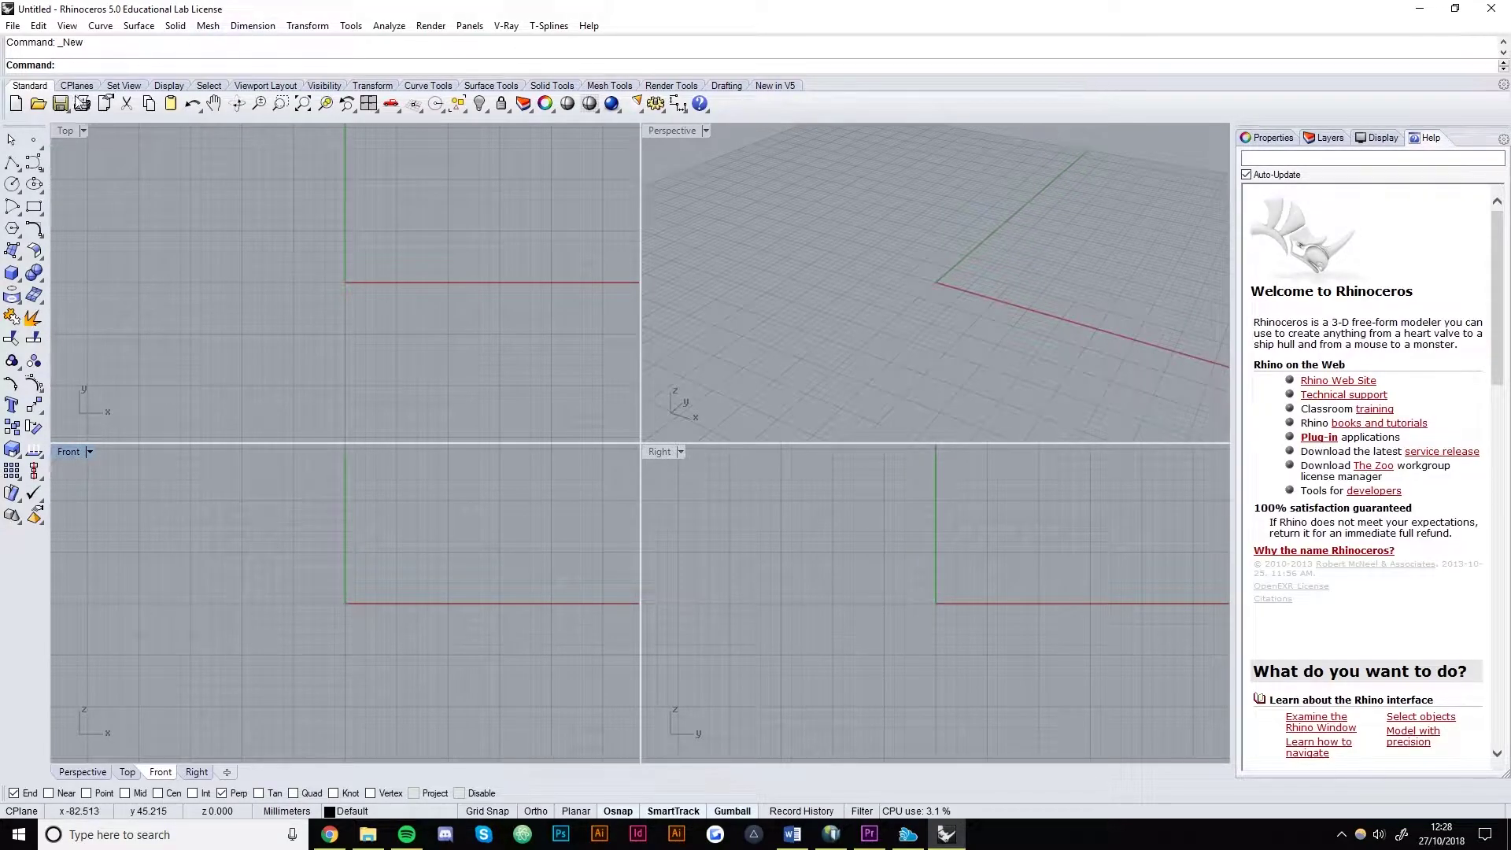
click(13, 251)
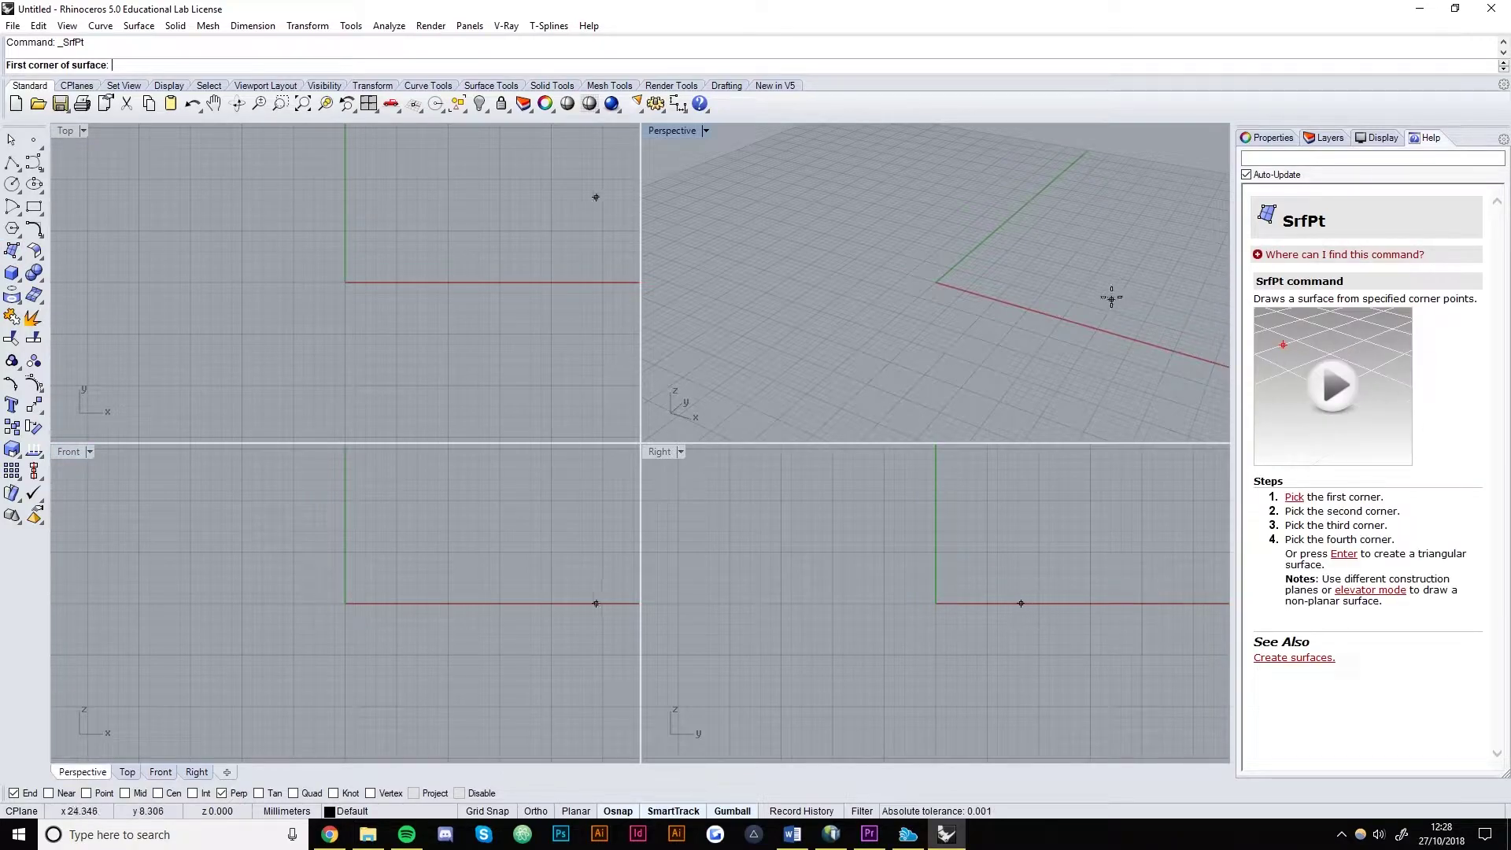
click(1344, 437)
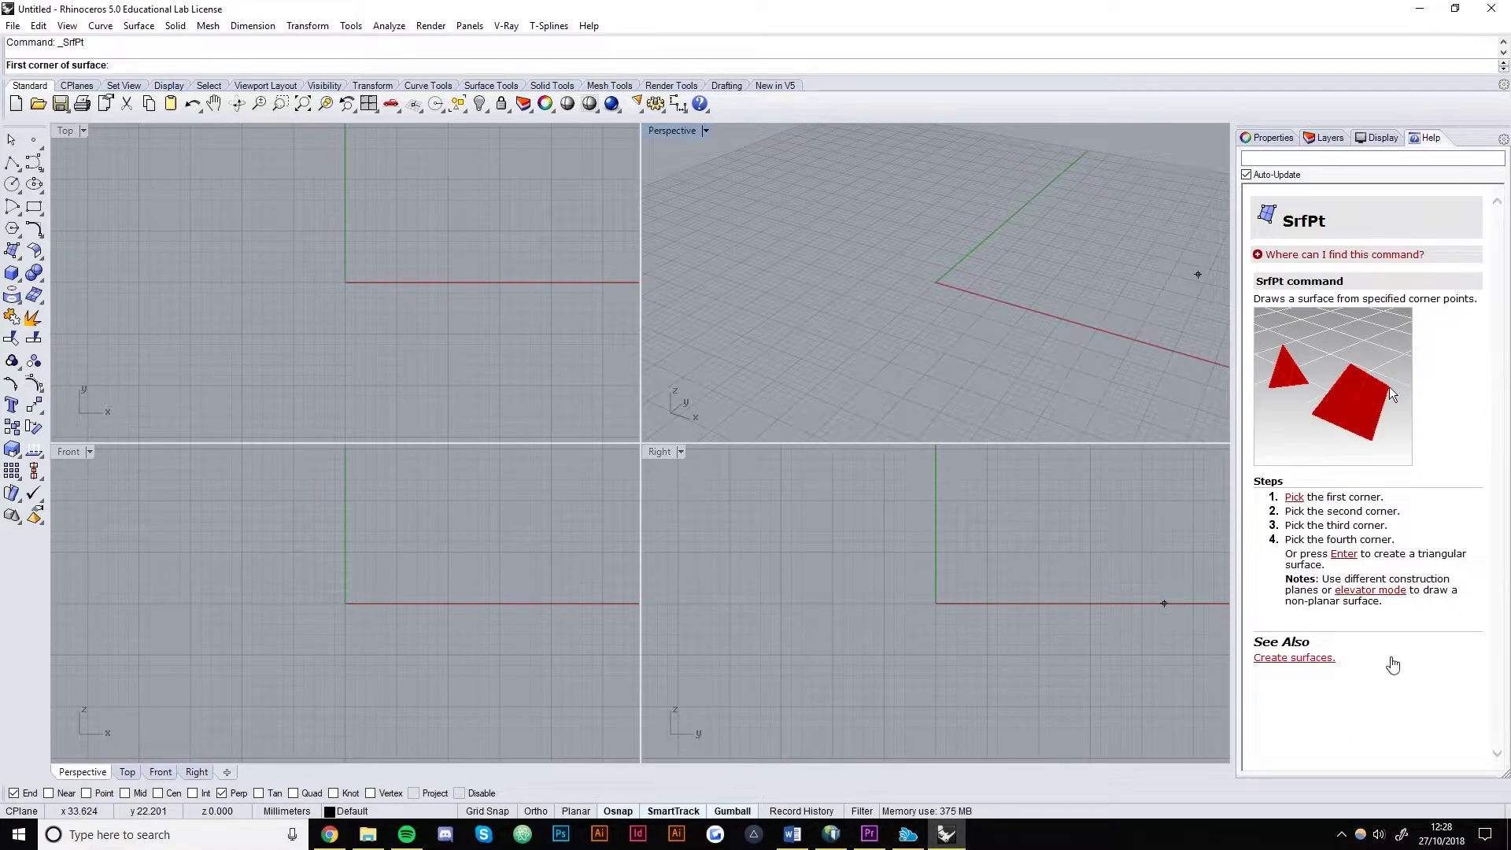
key(Escape)
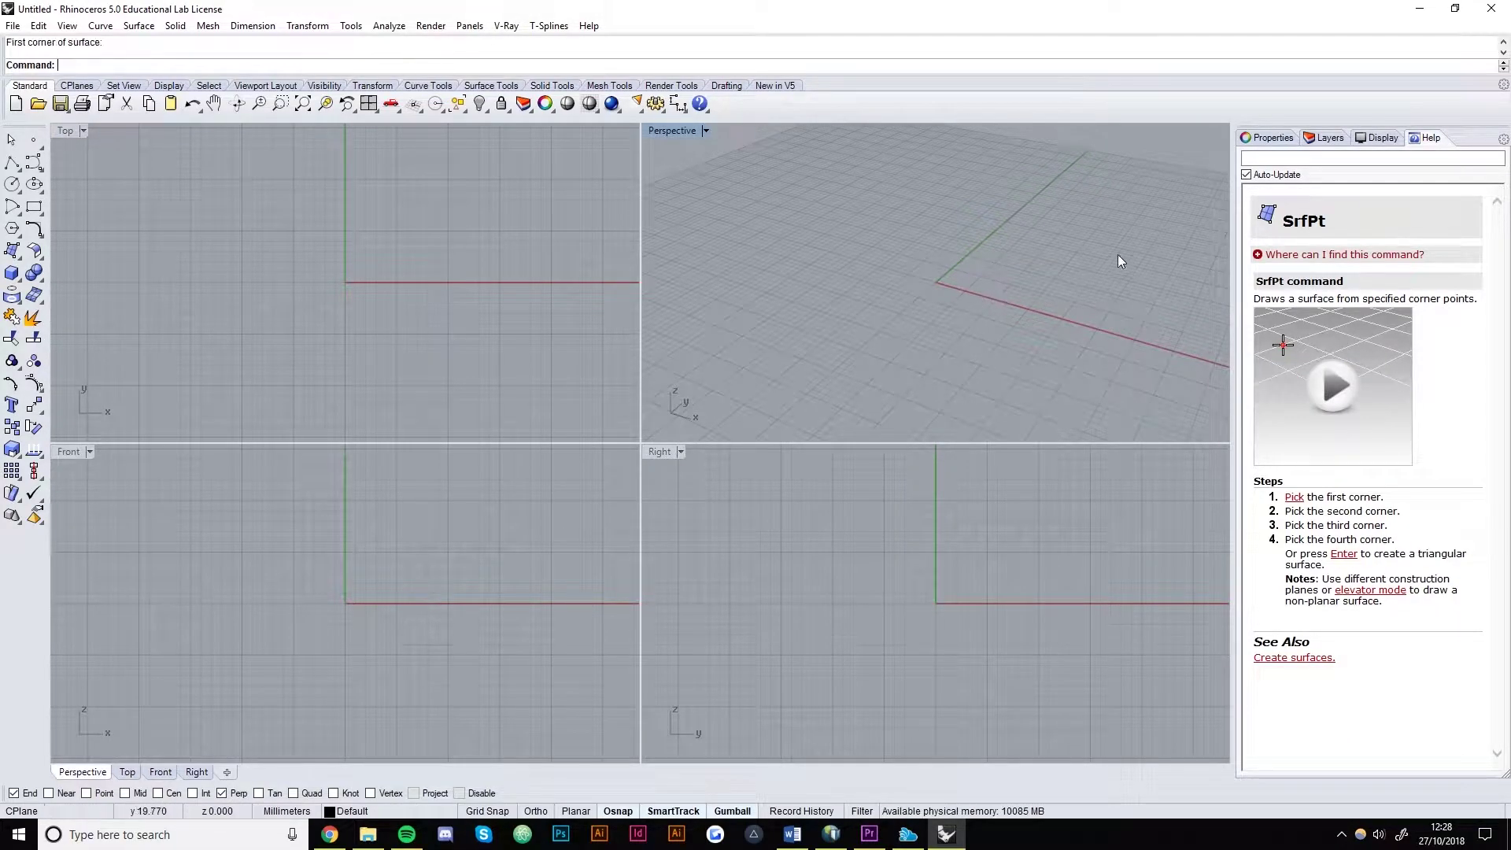
click(1268, 139)
drag(1232, 317, 1322, 317)
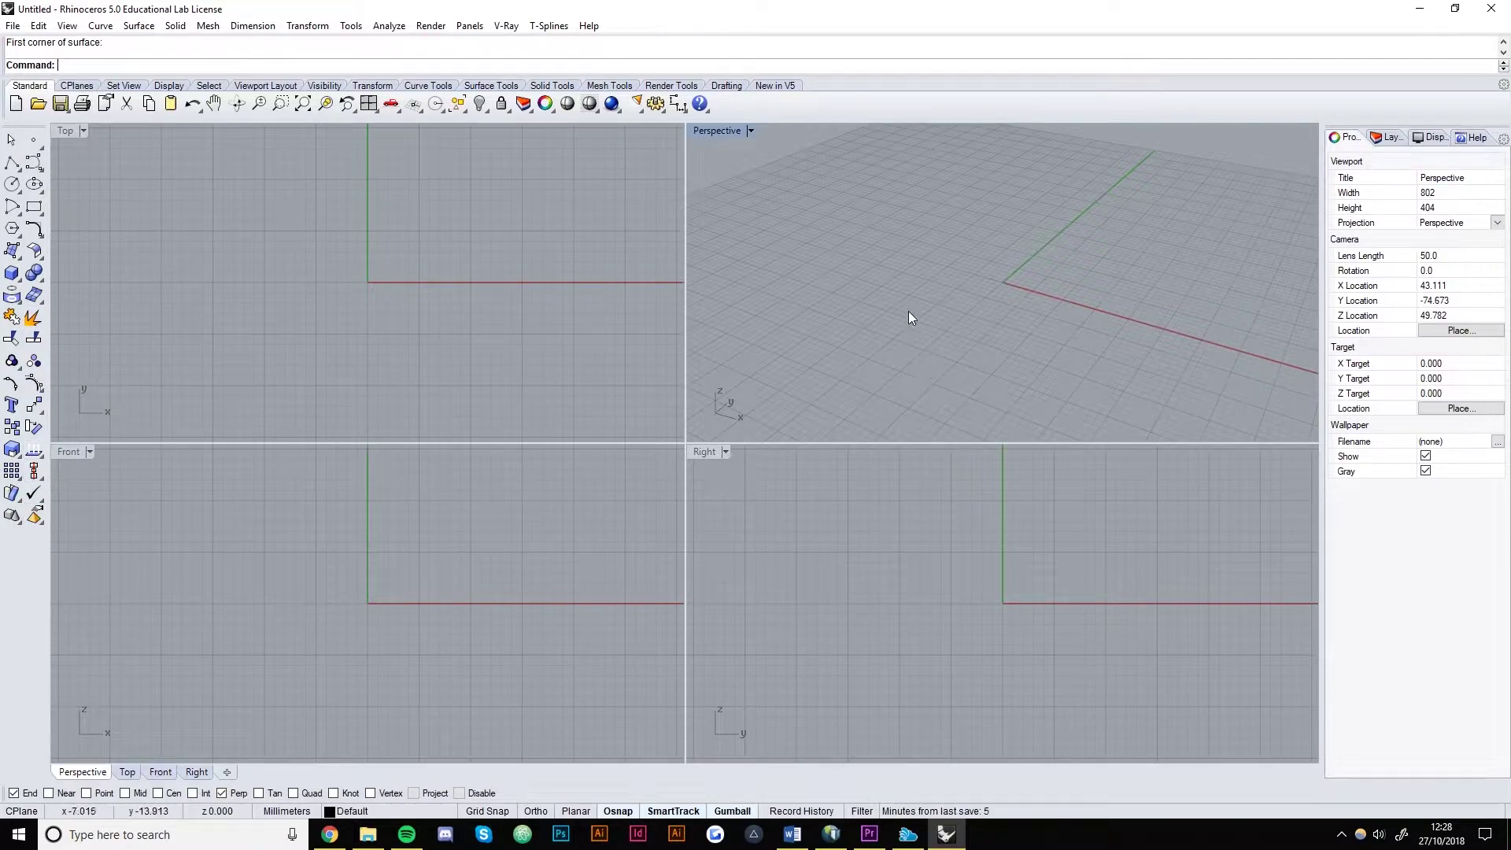
- Cycle through the four viewports and make Perspective the active one
key(ctrl+Tab)
key(ctrl+Tab)
key(ctrl+Tab)
key(ctrl+Tab)
key(ctrl+Tab)
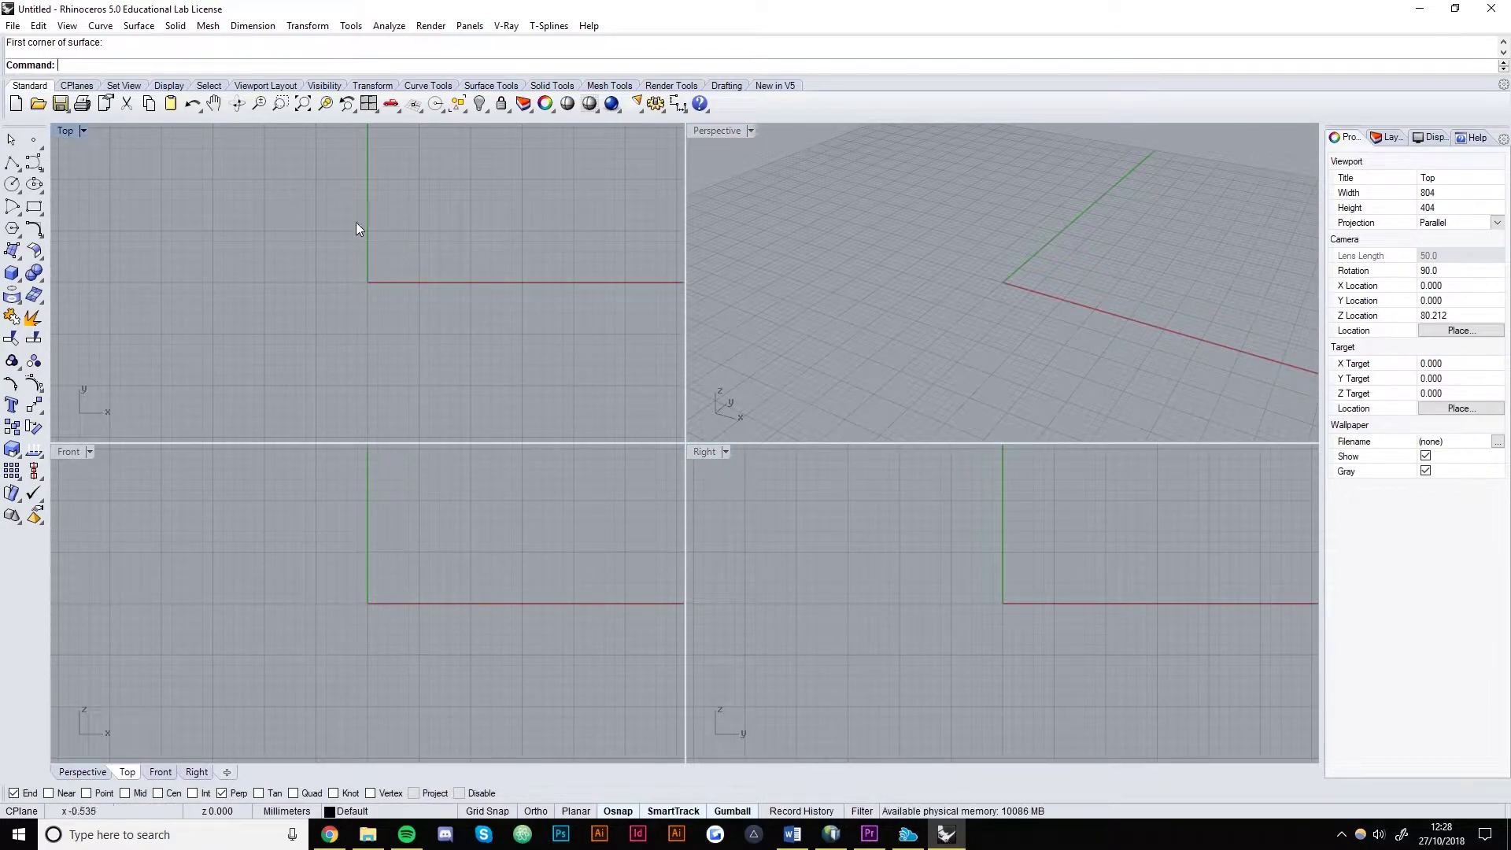
click(776, 493)
click(893, 296)
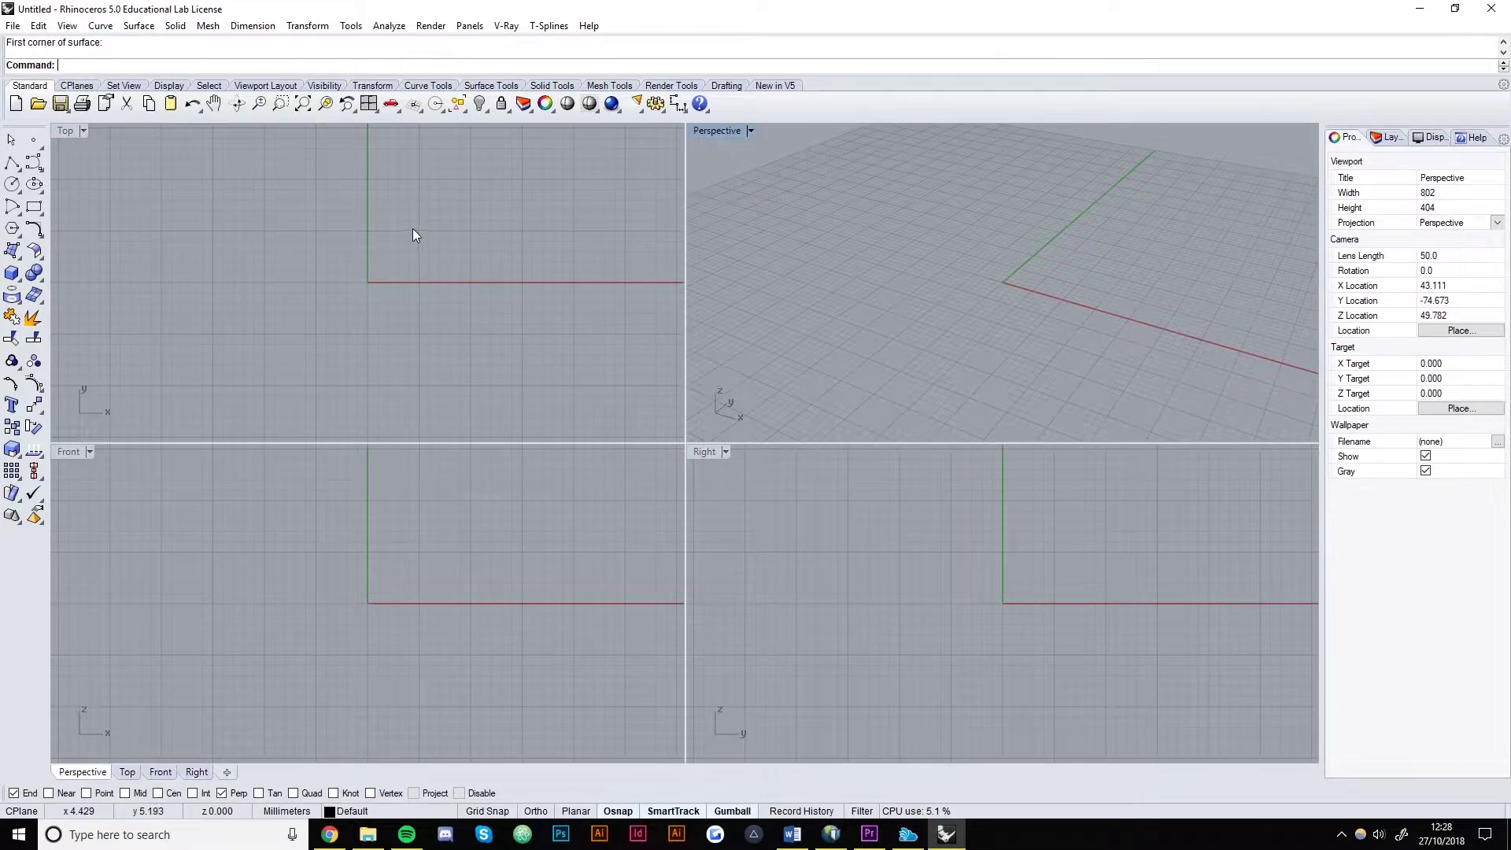
- Create a box beside the origin in the Perspective viewport from two base corners and a height
click(13, 273)
click(901, 238)
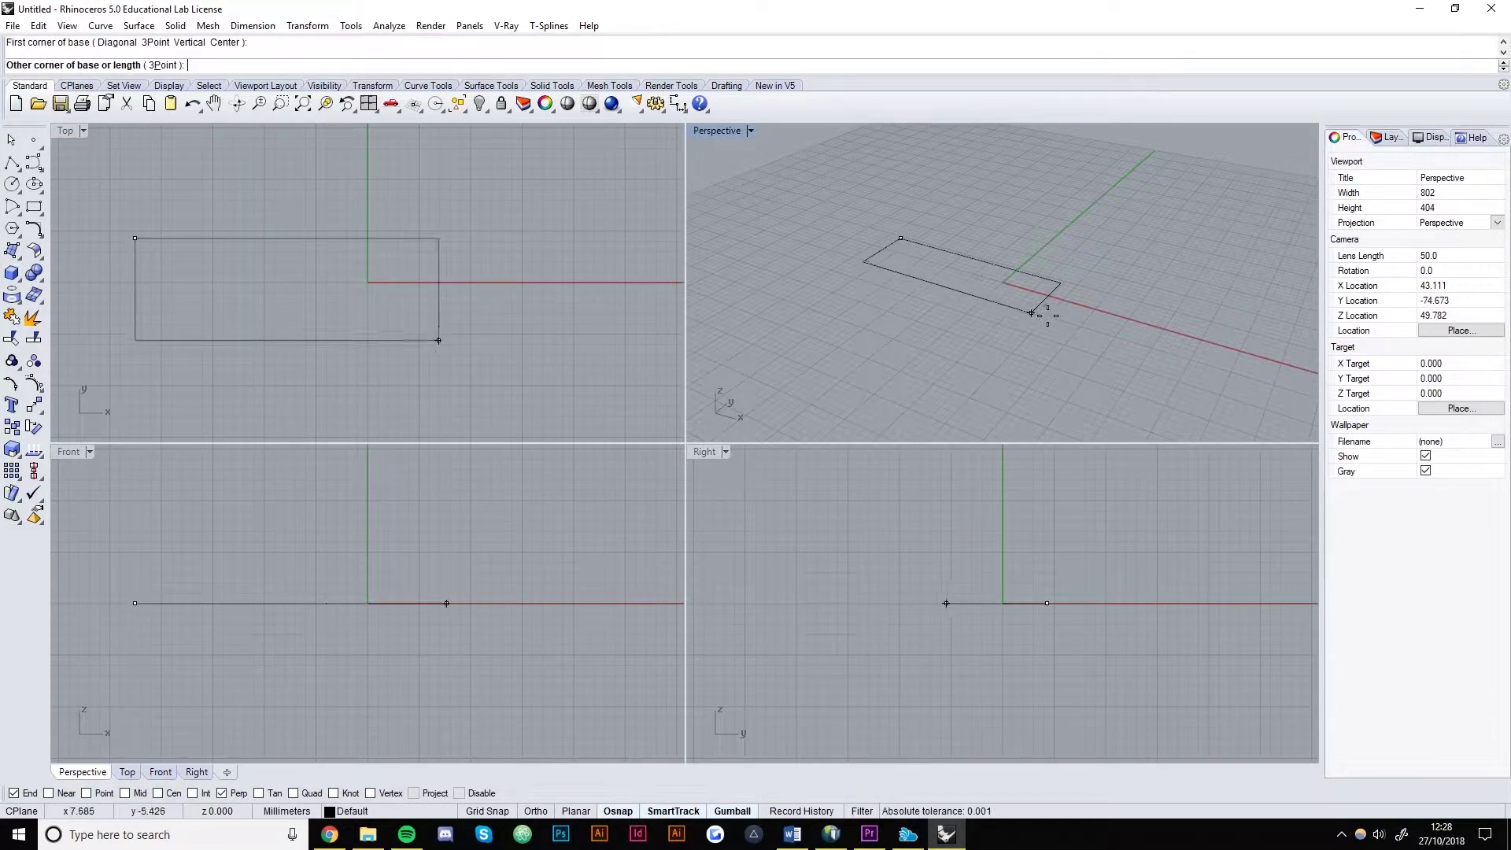
click(1002, 361)
click(993, 229)
- Frame the whole box in the Top, Front and Right viewports
scroll(994, 323, down, 3)
scroll(407, 329, down, 5)
right_drag(414, 402, 425, 299)
scroll(406, 545, down, 3)
right_drag(406, 546, 412, 630)
scroll(919, 535, down, 3)
right_drag(919, 535, 1012, 553)
click(338, 469)
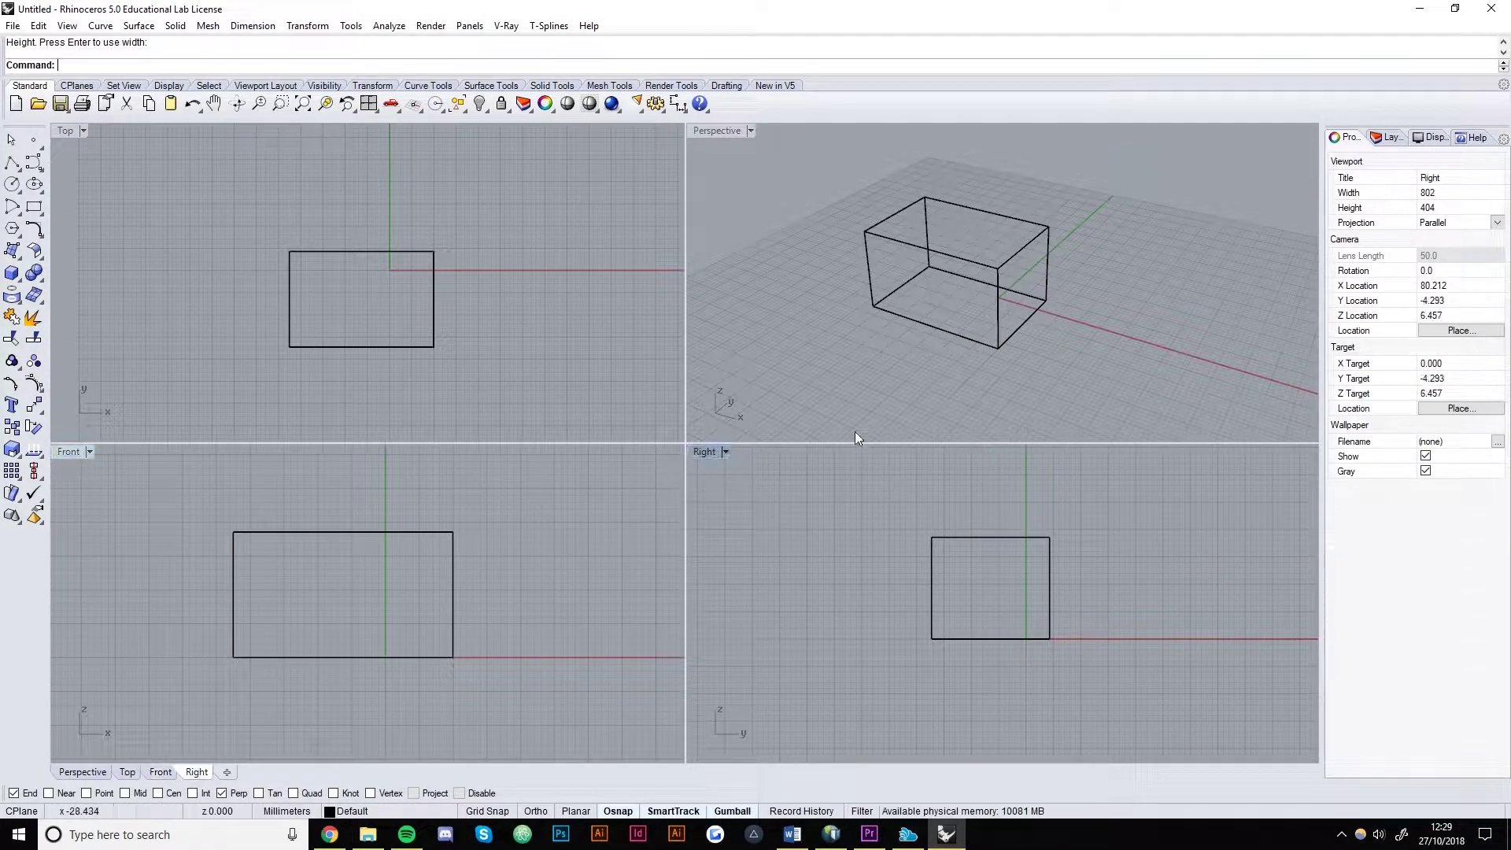
- Examine the box from different angles and distances in the Perspective viewport, selecting and deselecting it
click(844, 323)
right_drag(844, 323, 966, 298)
scroll(1036, 279, up, 5)
scroll(1023, 352, down, 5)
scroll(1108, 317, up, 1)
scroll(1145, 304, down, 1)
shift+right_drag(1144, 304, 1022, 311)
click(1013, 302)
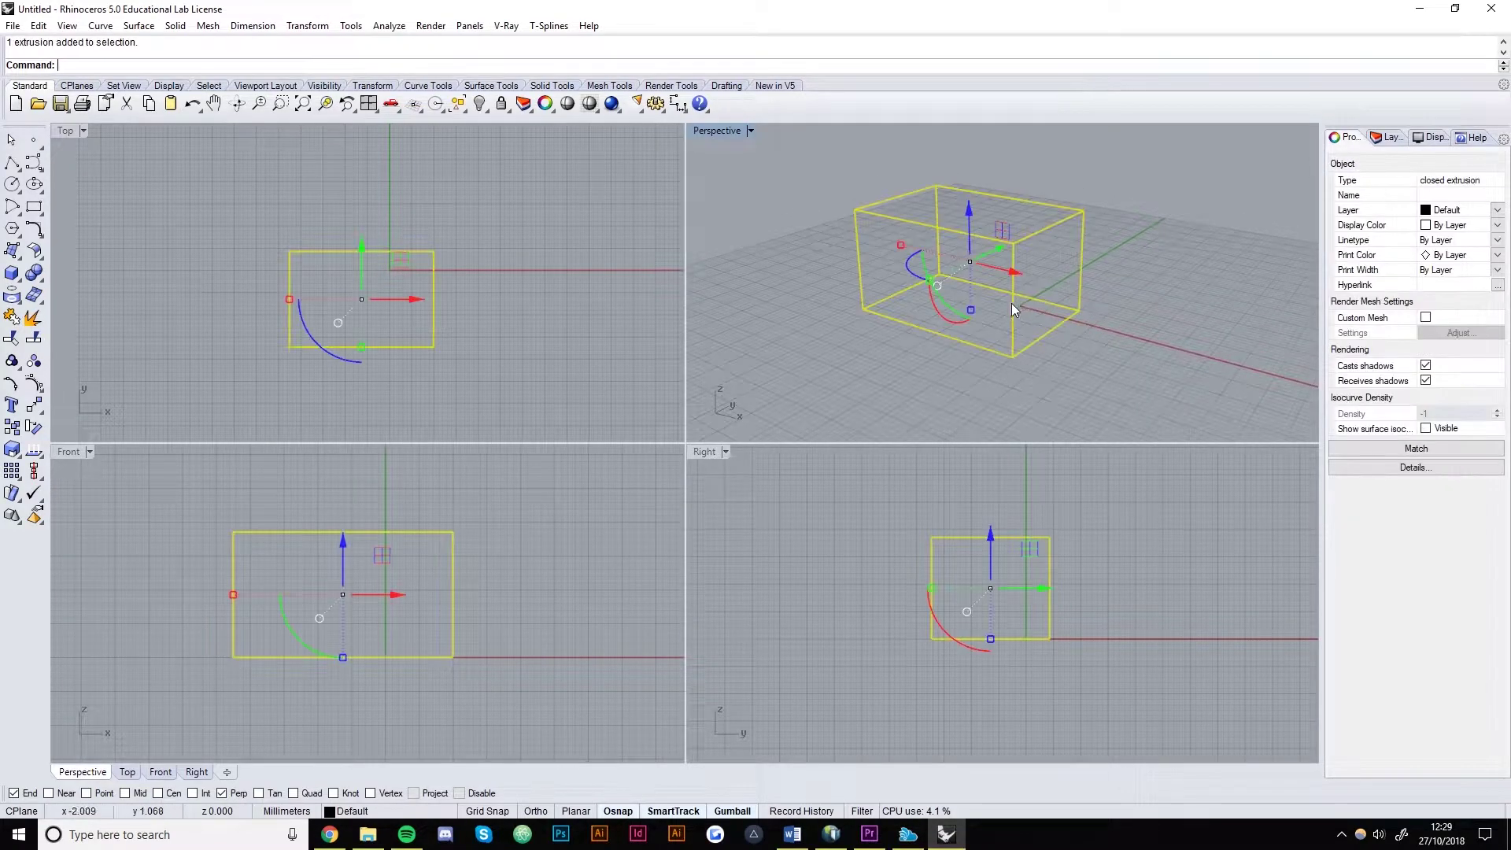
click(1131, 296)
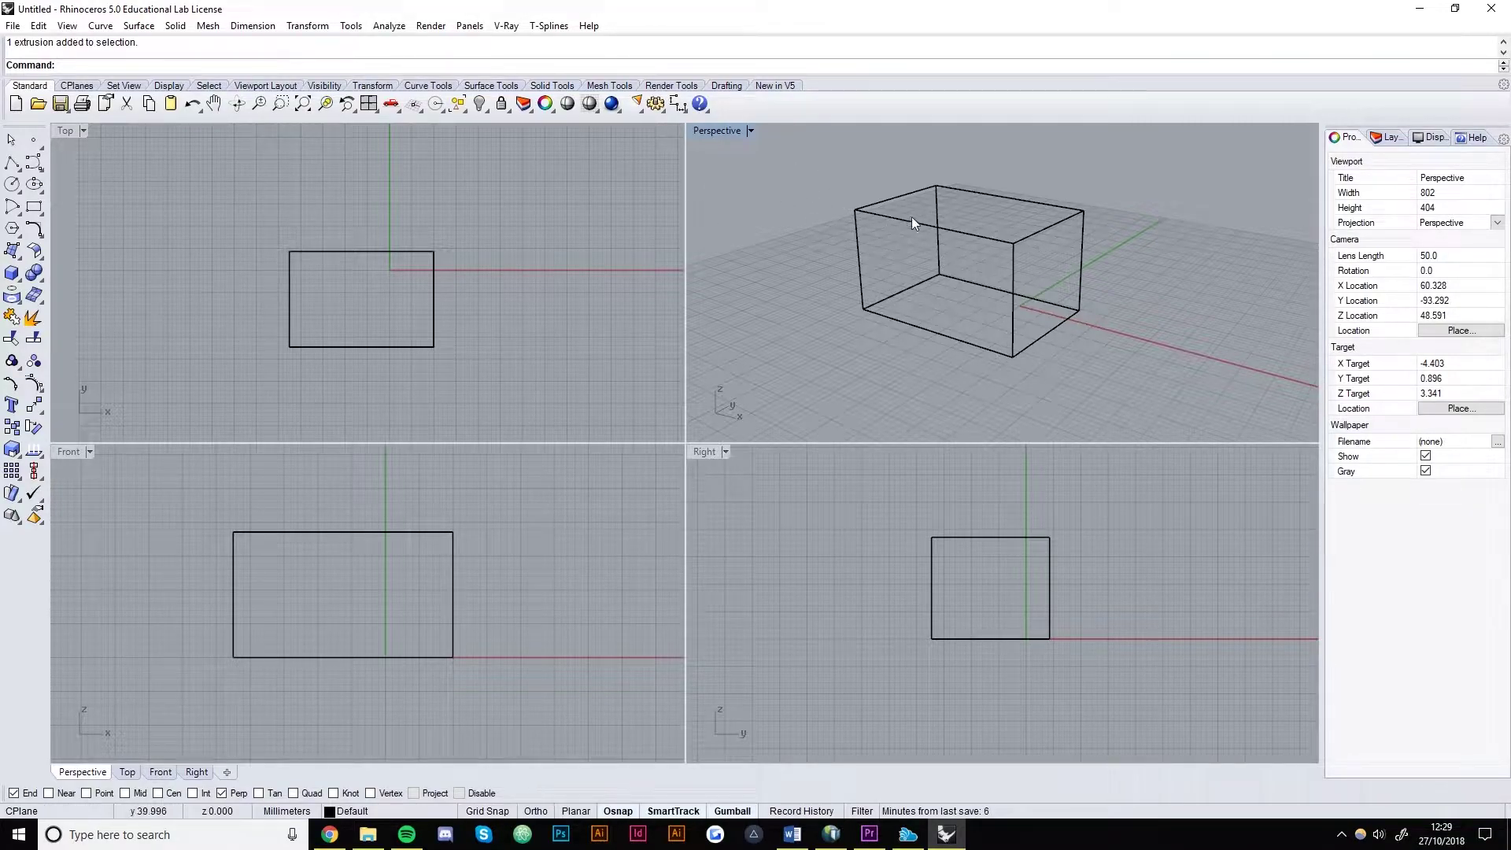
- Set the Perspective viewport's display mode to Shaded and view the box from another angle
click(752, 131)
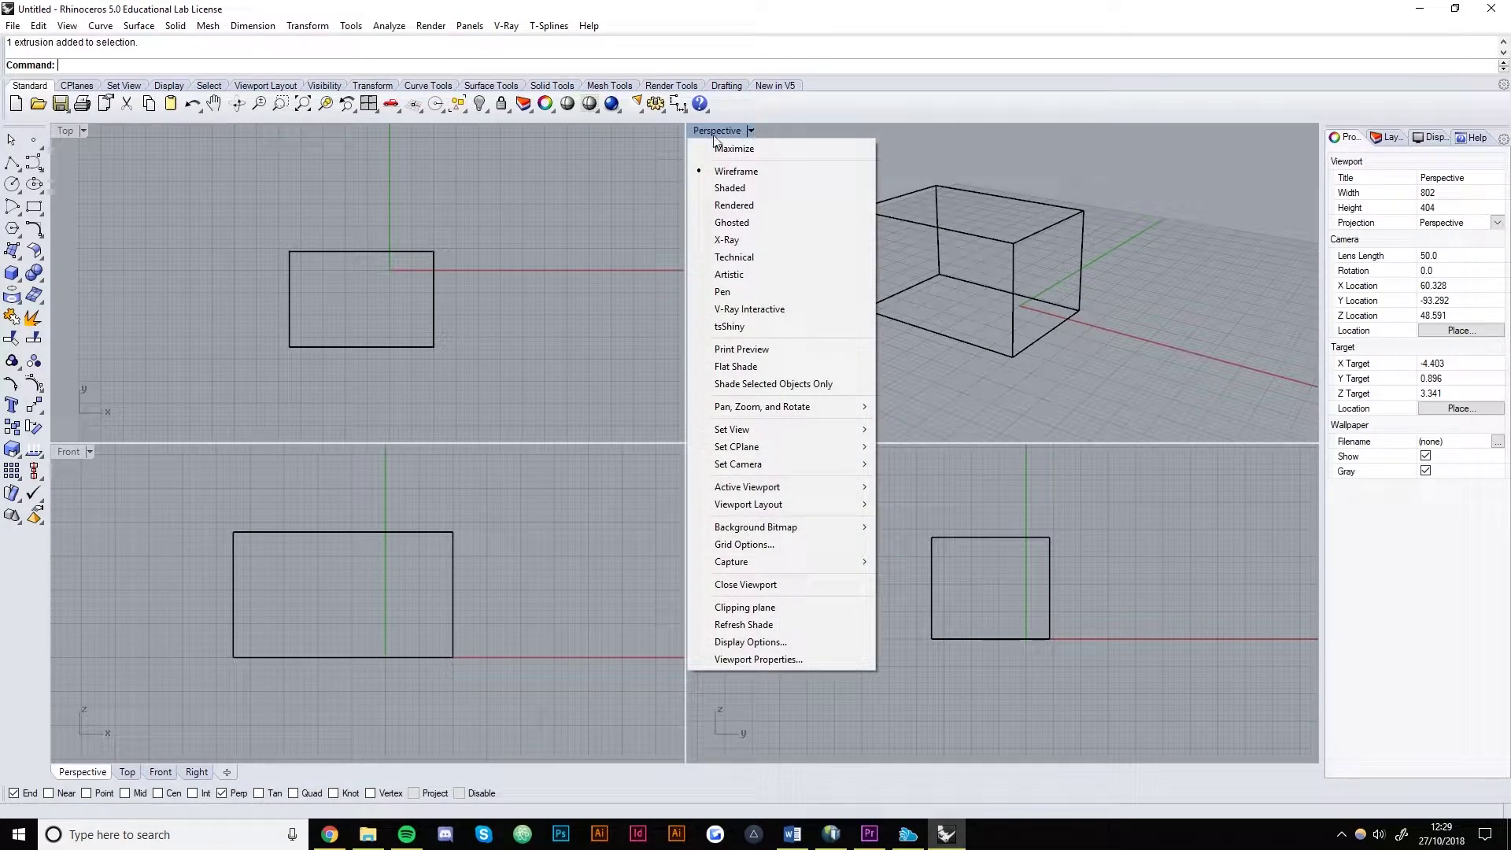
click(729, 190)
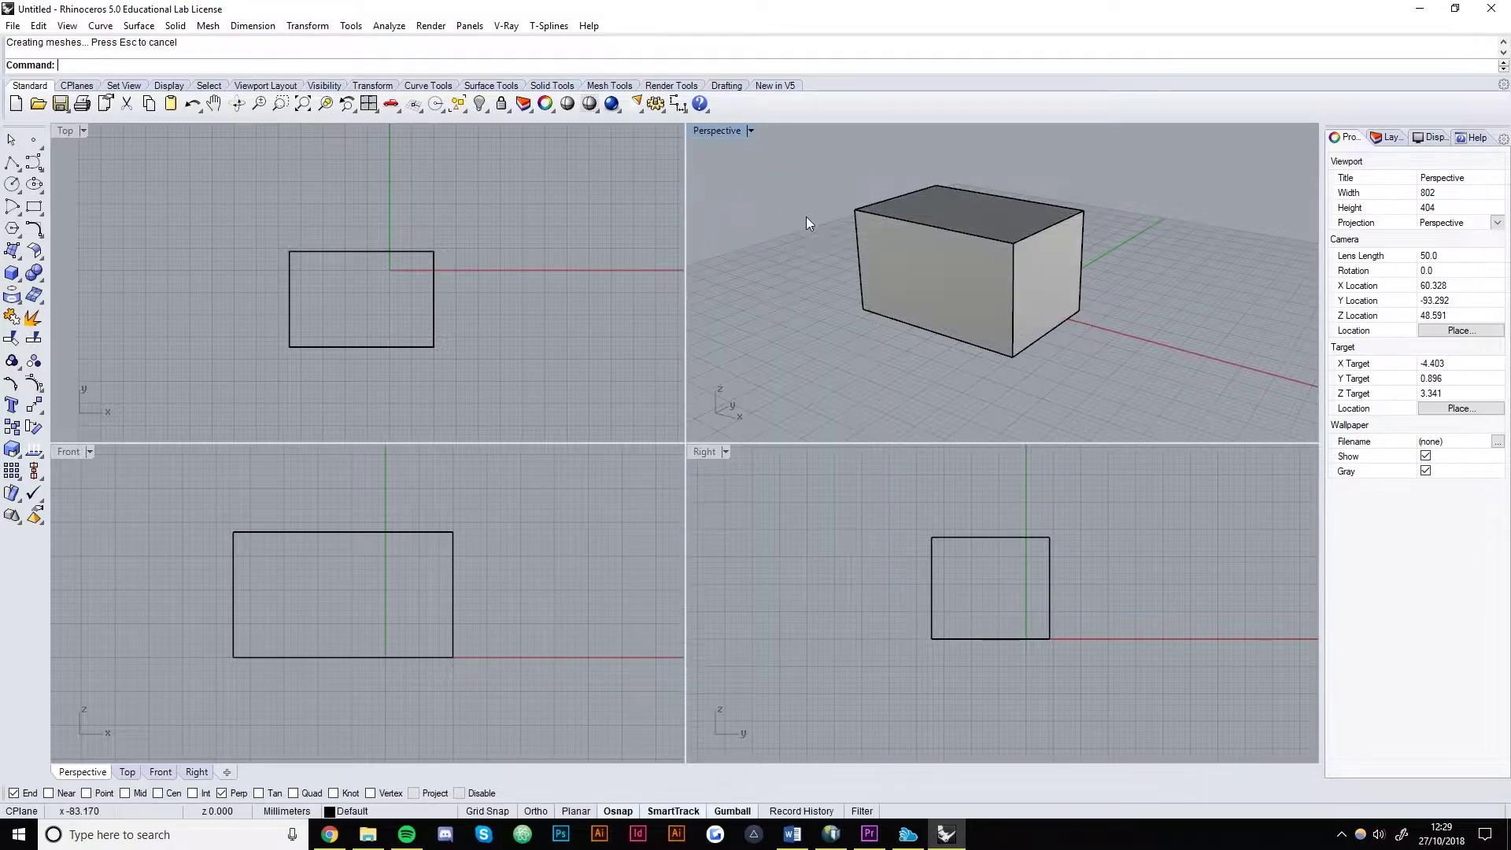
mouse_move(1018, 252)
right_down()
mouse_move(958, 239)
mouse_move(1003, 284)
mouse_move(979, 258)
right_up()
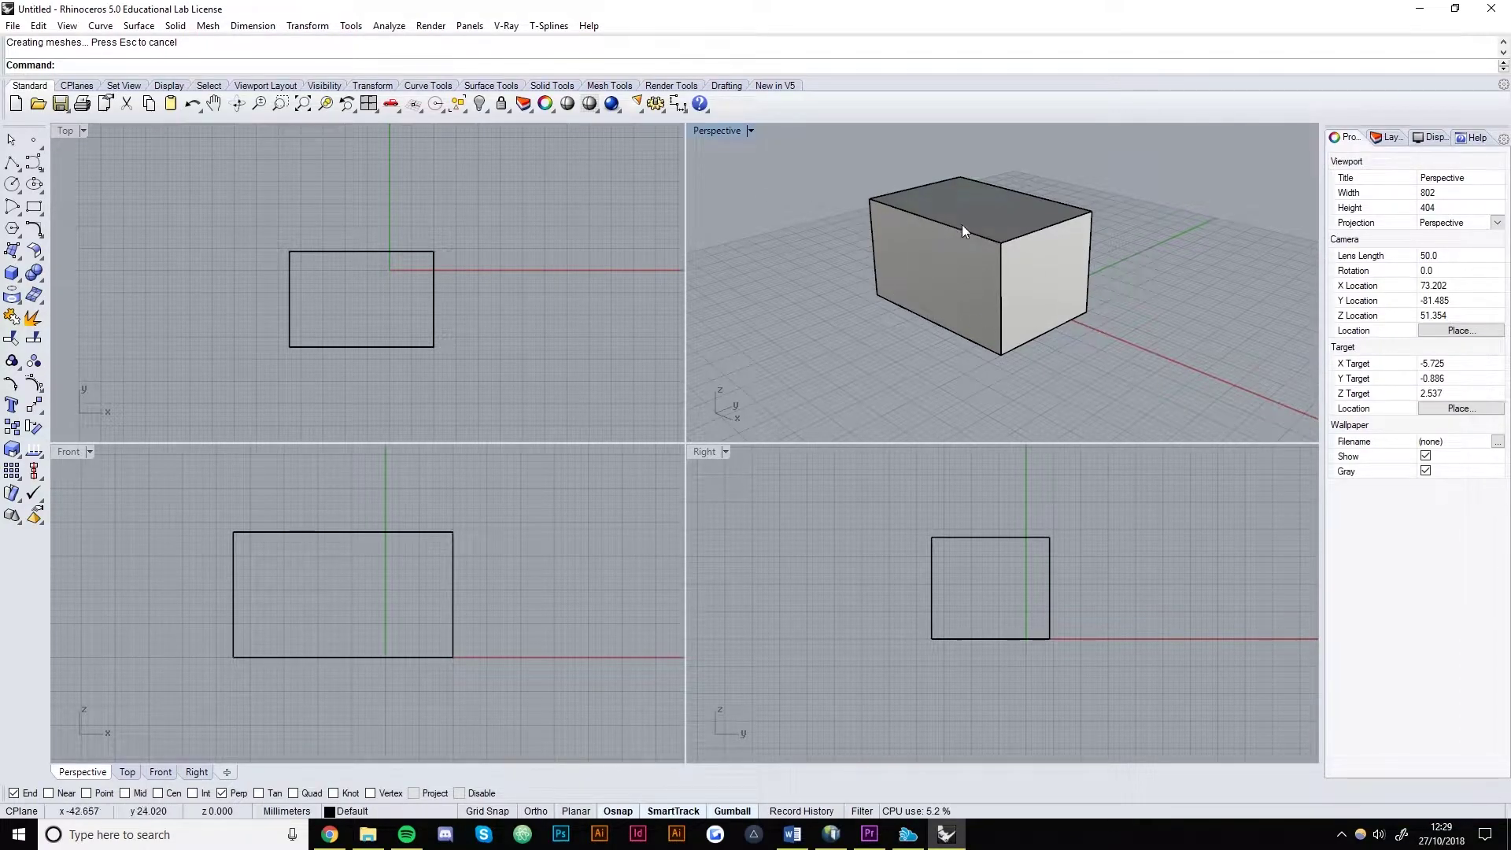
- Inspect the box in maximized Perspective, Top, Front and Right views, and restore the four-viewport layout
double_click(710, 134)
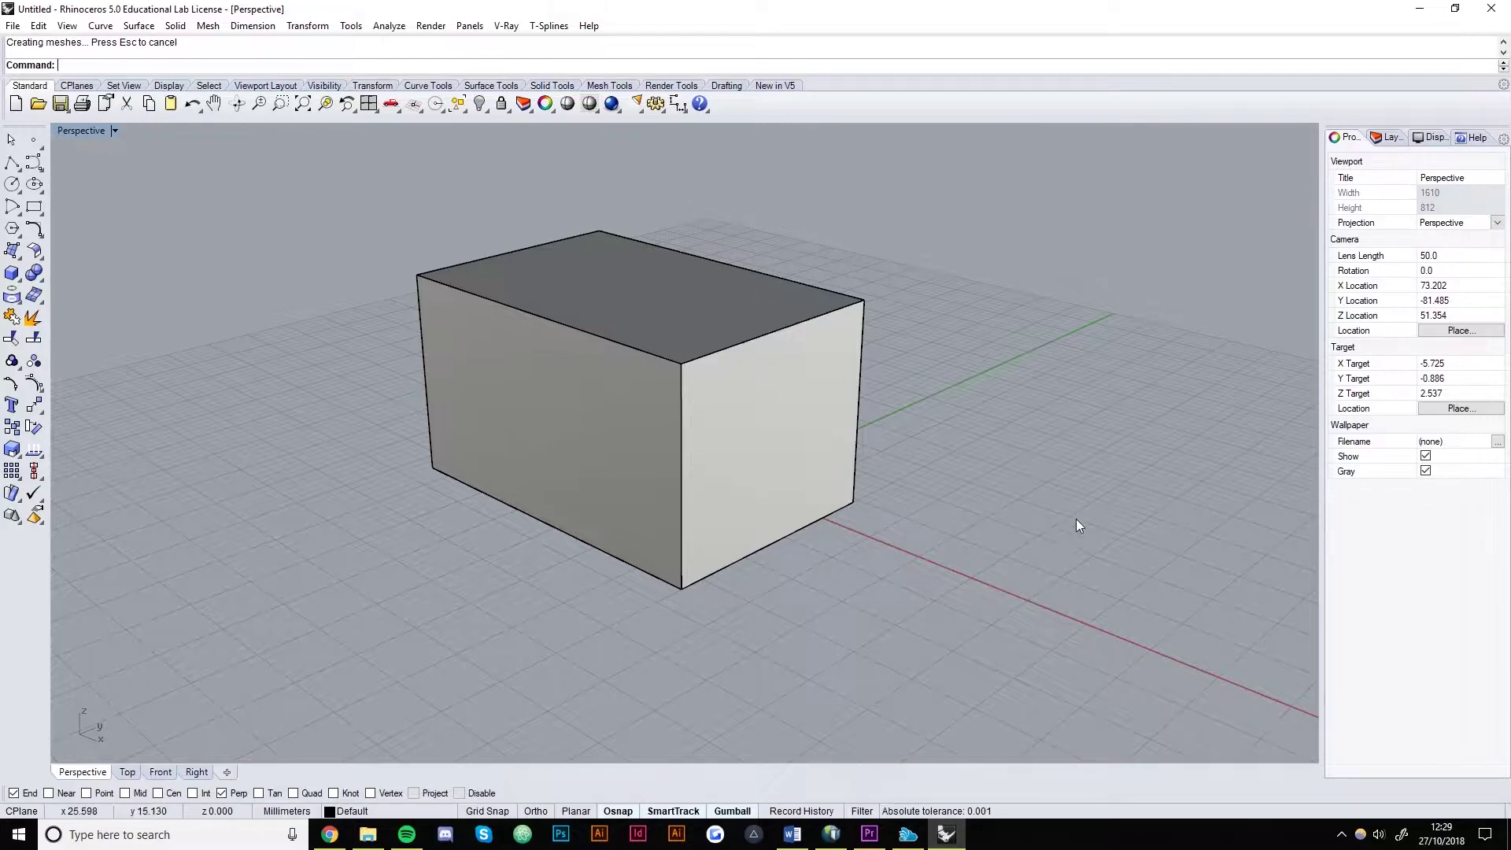
right_drag(1192, 531, 715, 508)
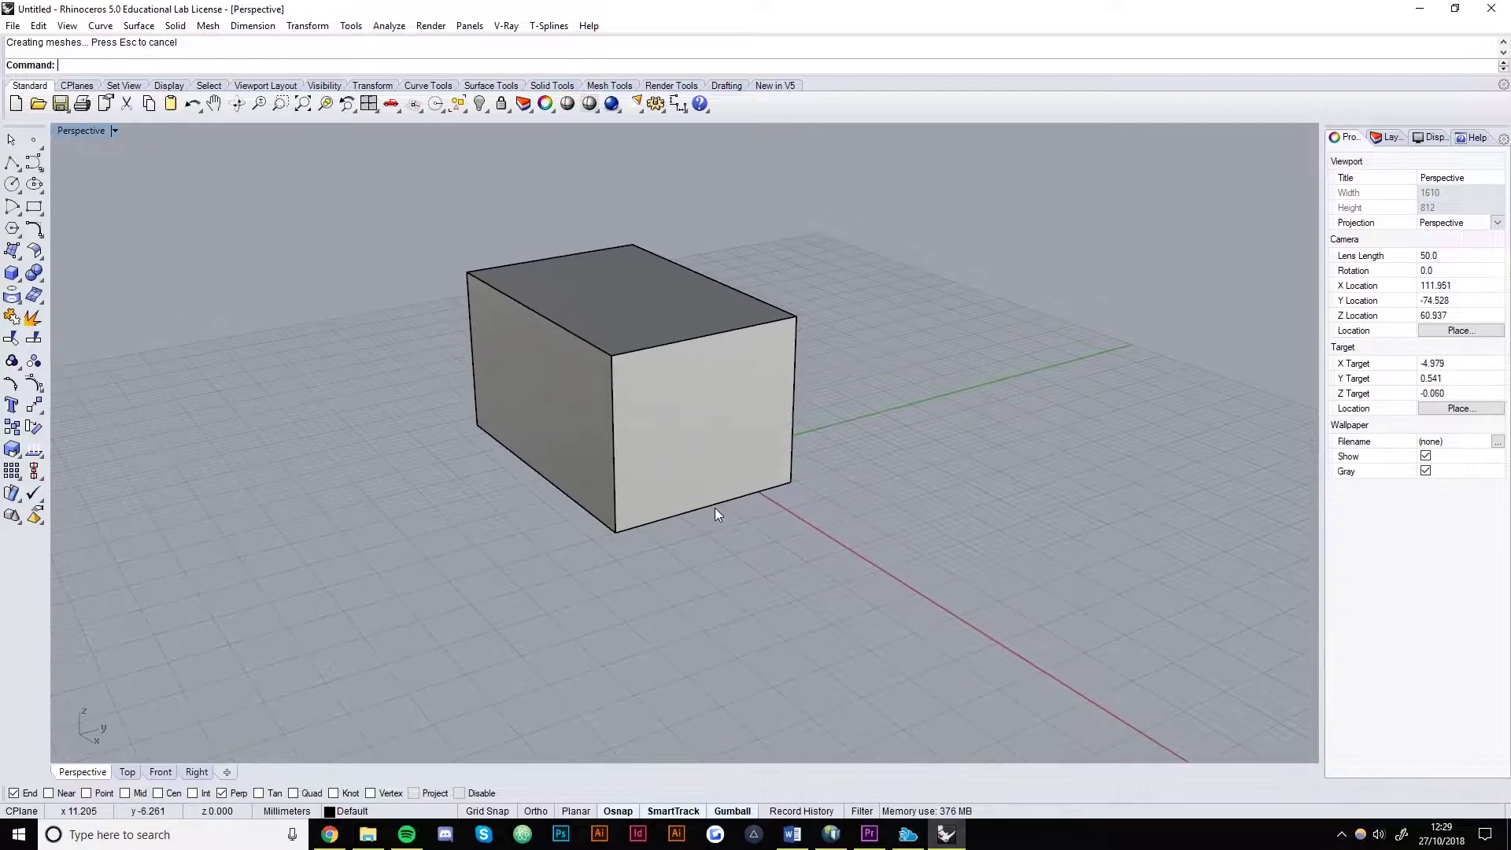
click(128, 774)
click(160, 773)
click(196, 774)
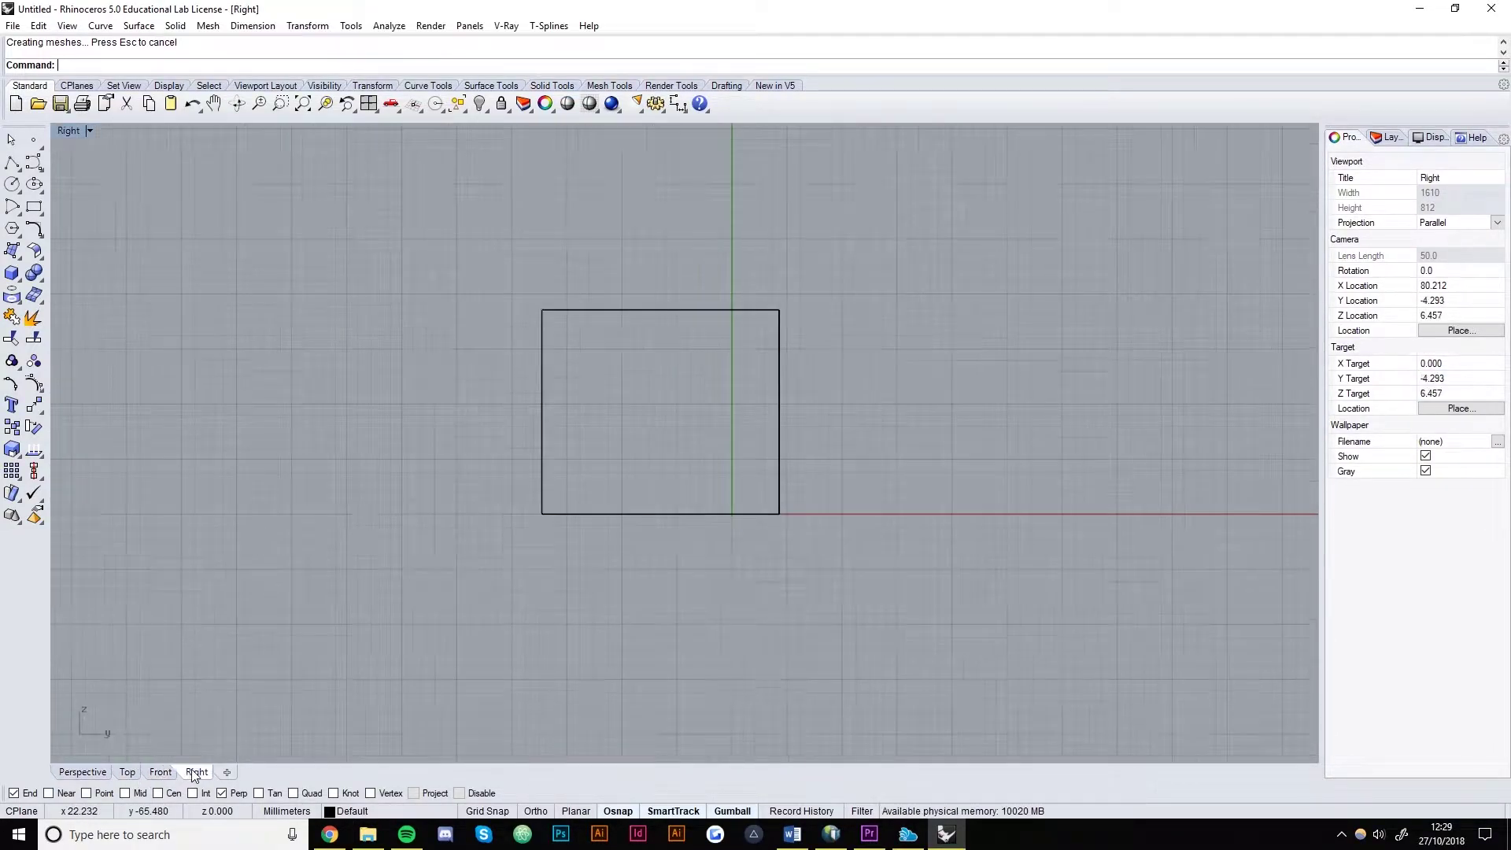
click(81, 772)
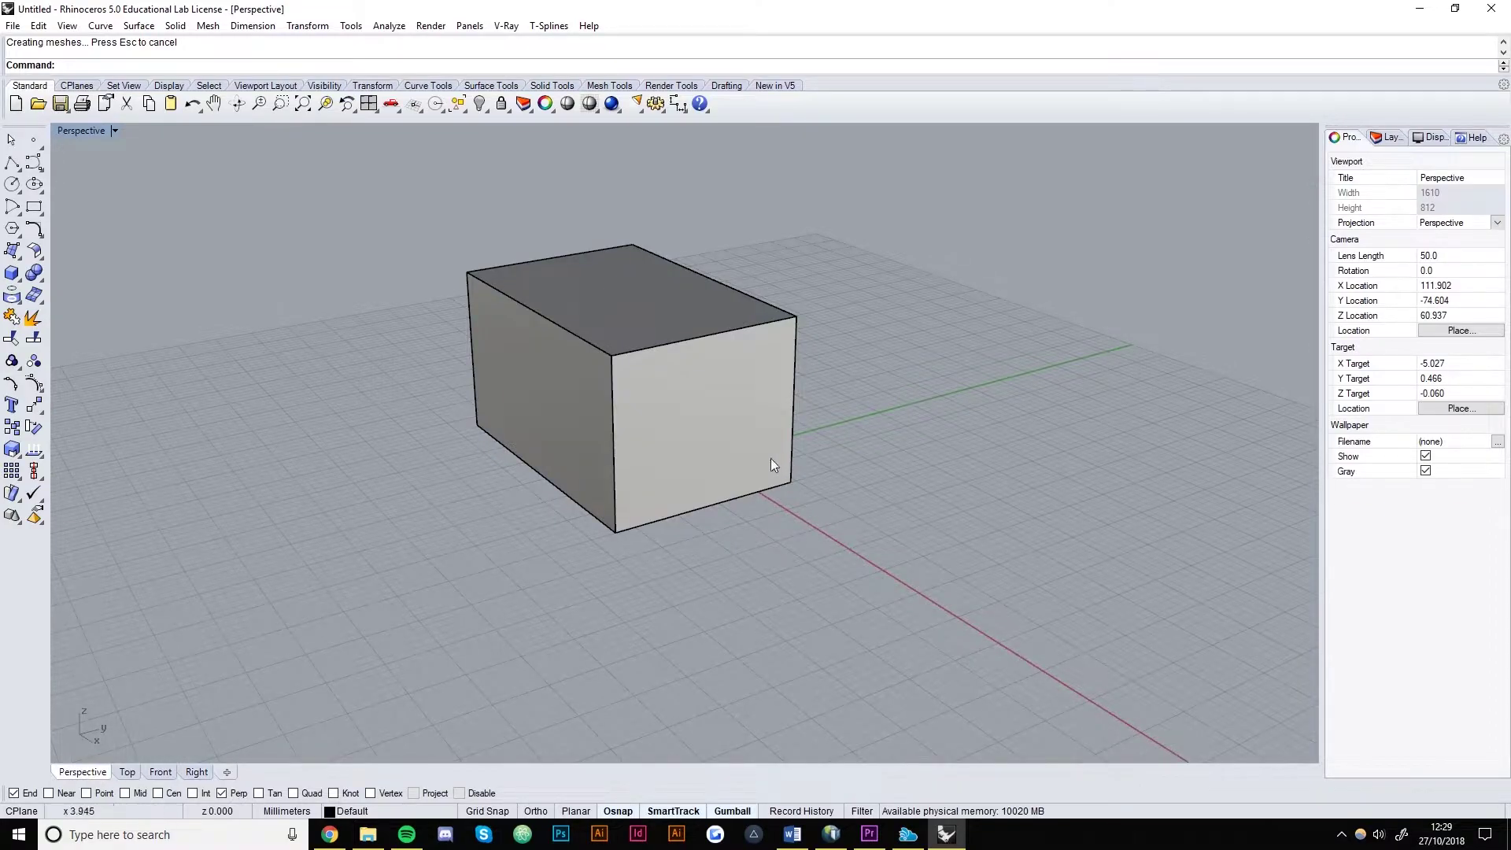
double_click(80, 133)
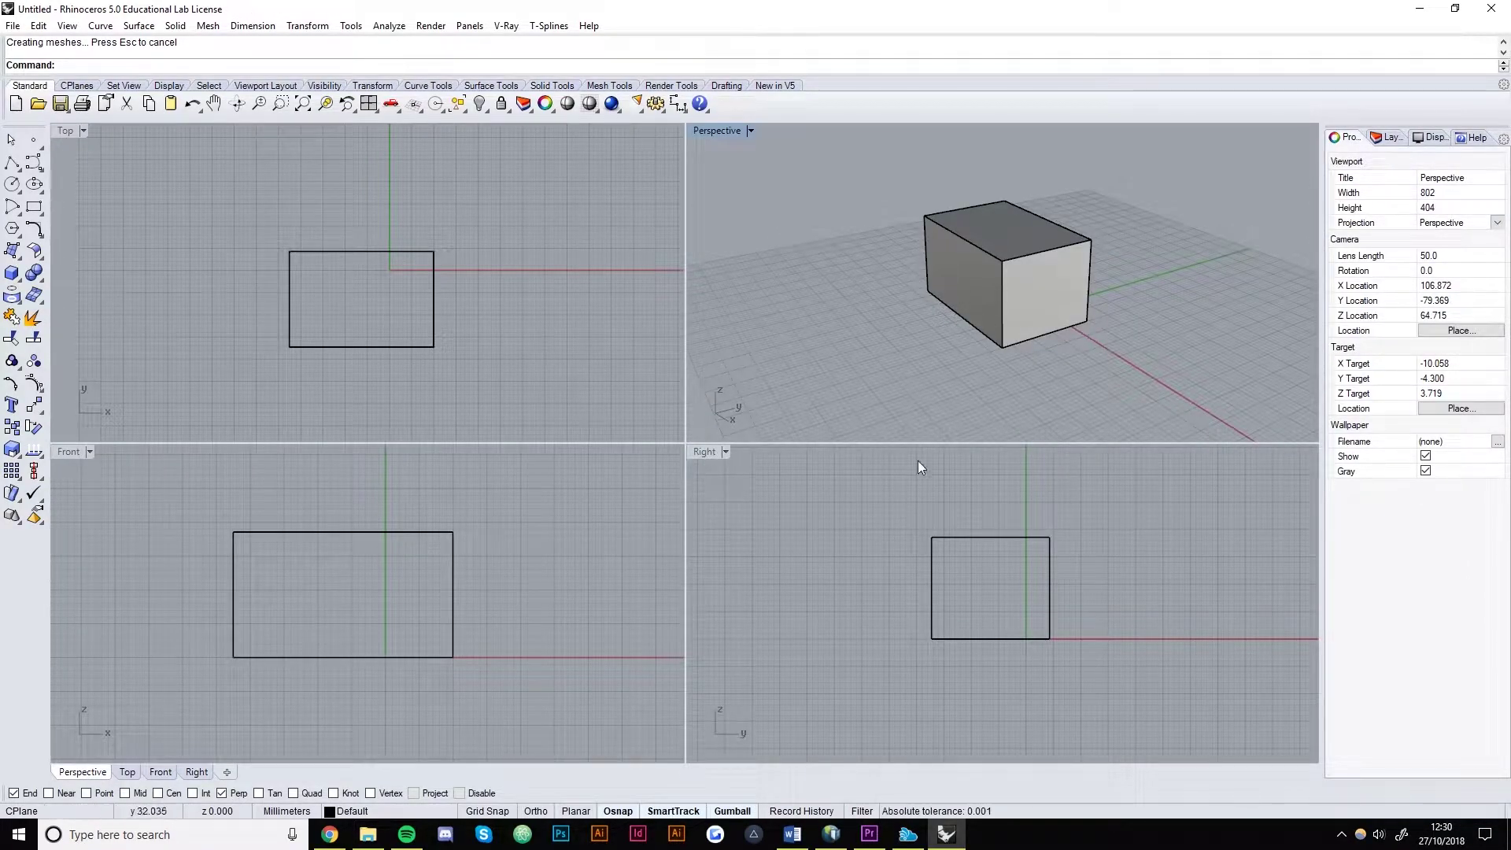
- Maximize the Perspective viewport and frame the shaded box with the grid around it
double_click(710, 130)
scroll(729, 376, down, 3)
right_drag(736, 405, 687, 473)
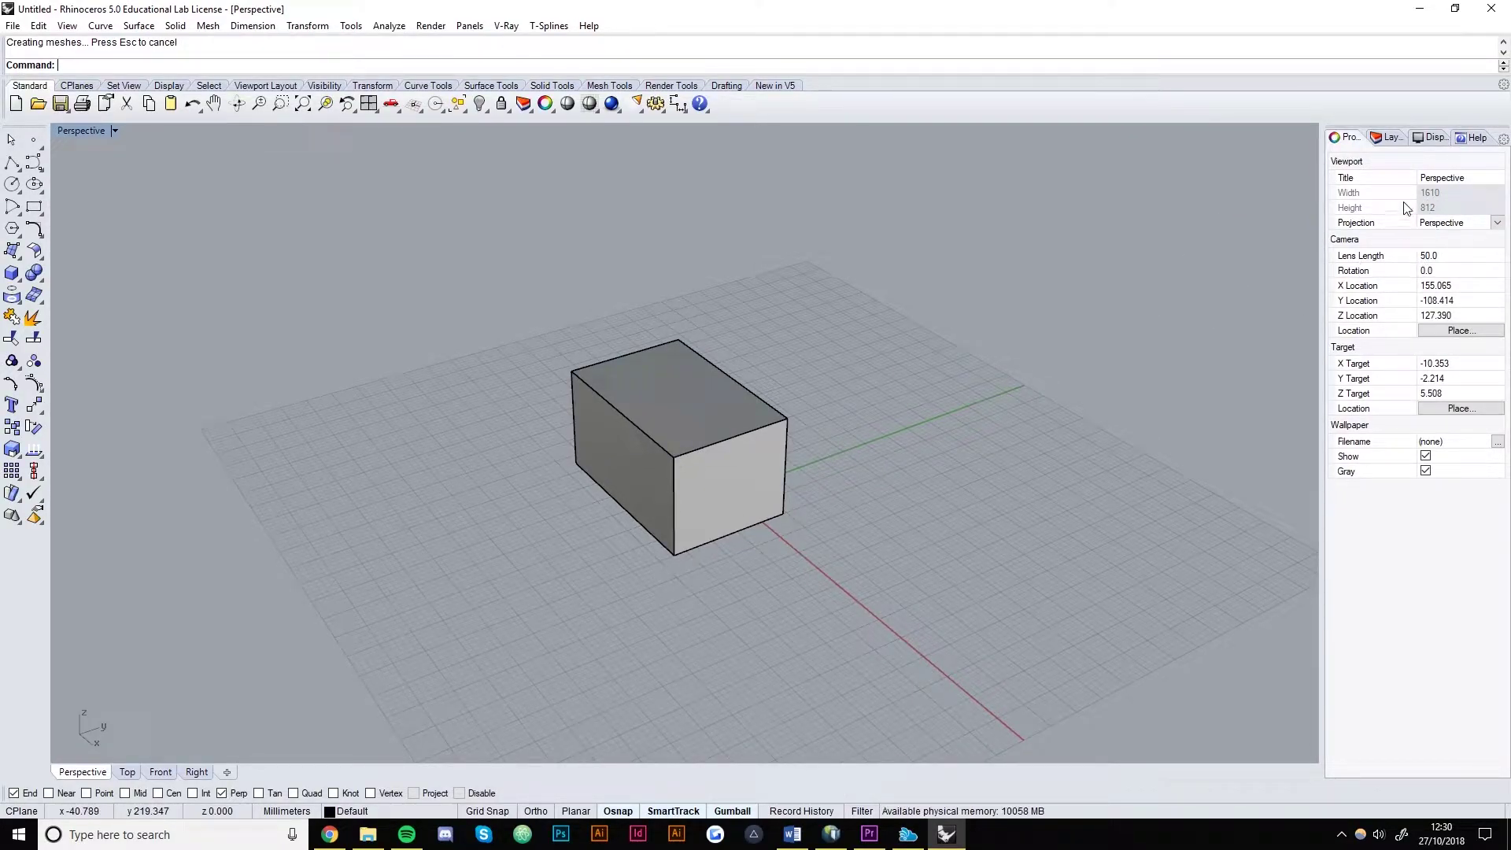
right_drag(1082, 461, 905, 485)
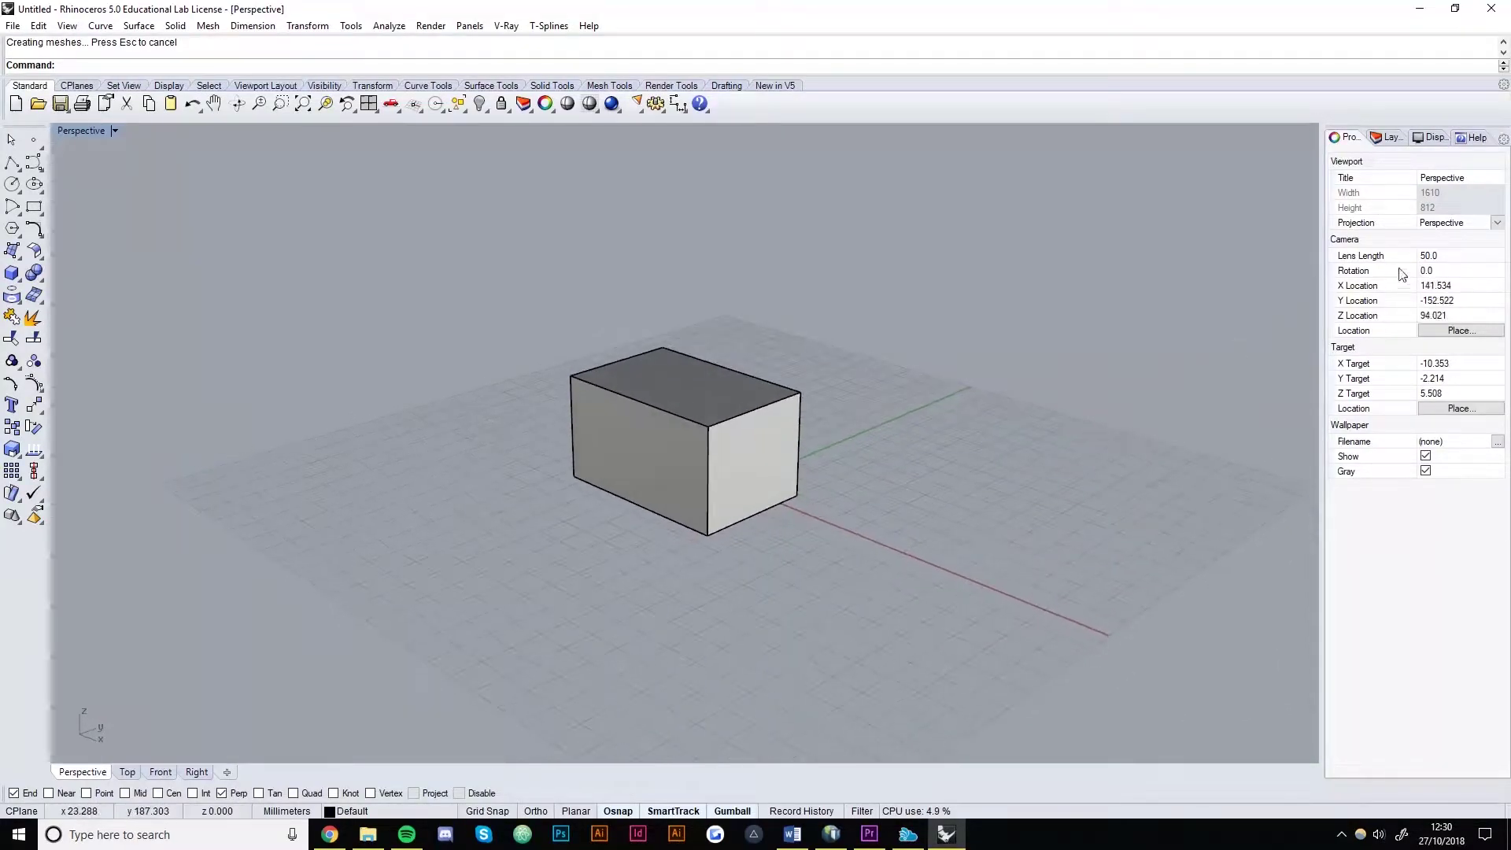
- Try Parallel projection on the Perspective viewport and return it to Perspective projection
click(1478, 226)
click(1462, 238)
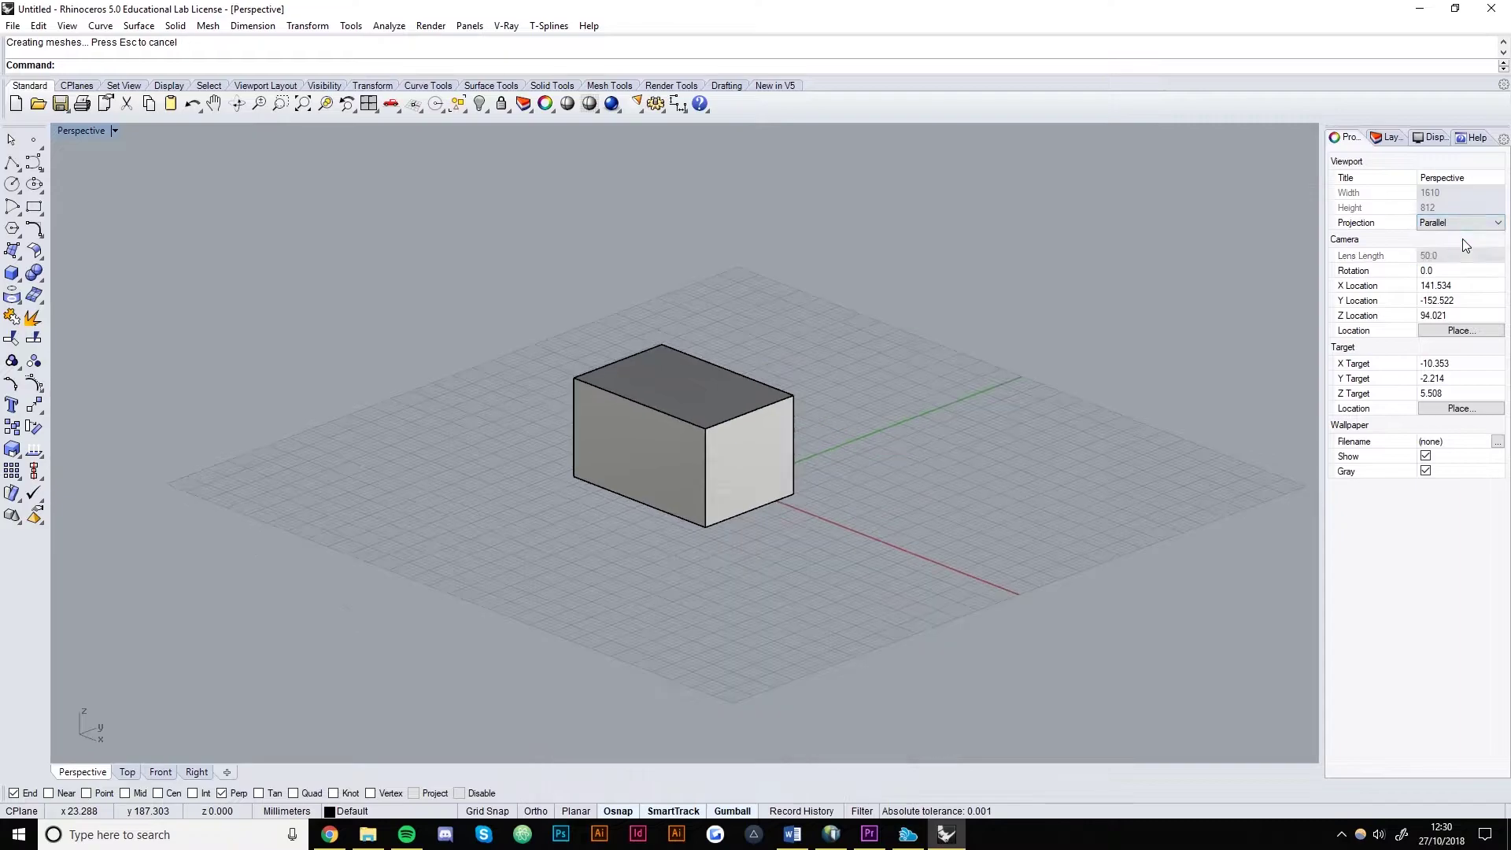
right_drag(863, 549, 790, 501)
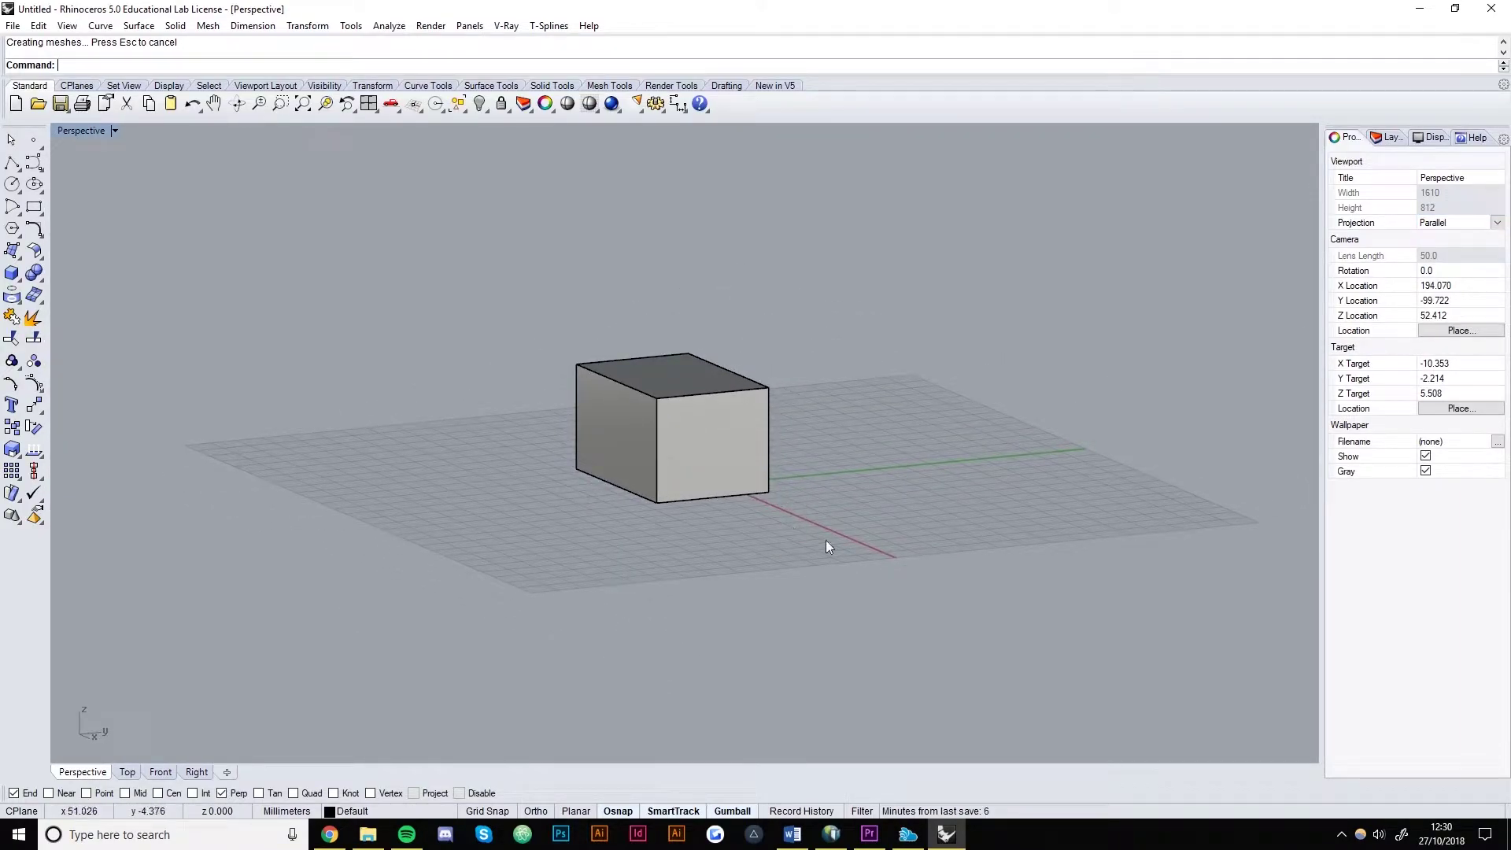
click(1447, 223)
click(1445, 252)
mouse_move(660, 425)
right_down()
mouse_move(790, 446)
mouse_move(622, 417)
mouse_move(683, 422)
mouse_move(663, 425)
right_up()
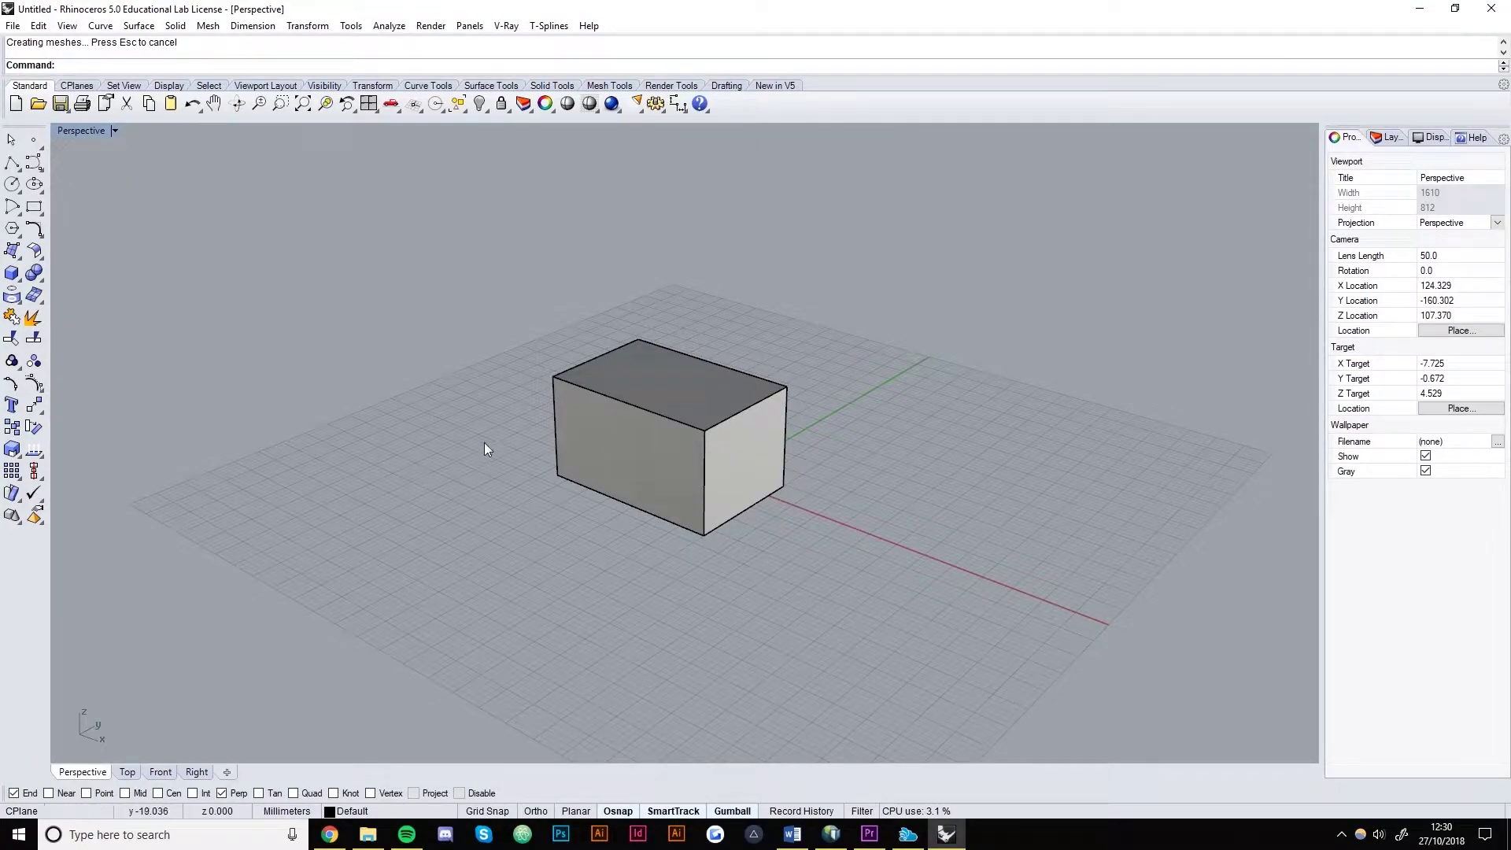
- Draw an open zigzag polyline through five points on the ground plane in front of the box
click(9, 166)
click(293, 598)
click(364, 515)
click(380, 623)
click(497, 558)
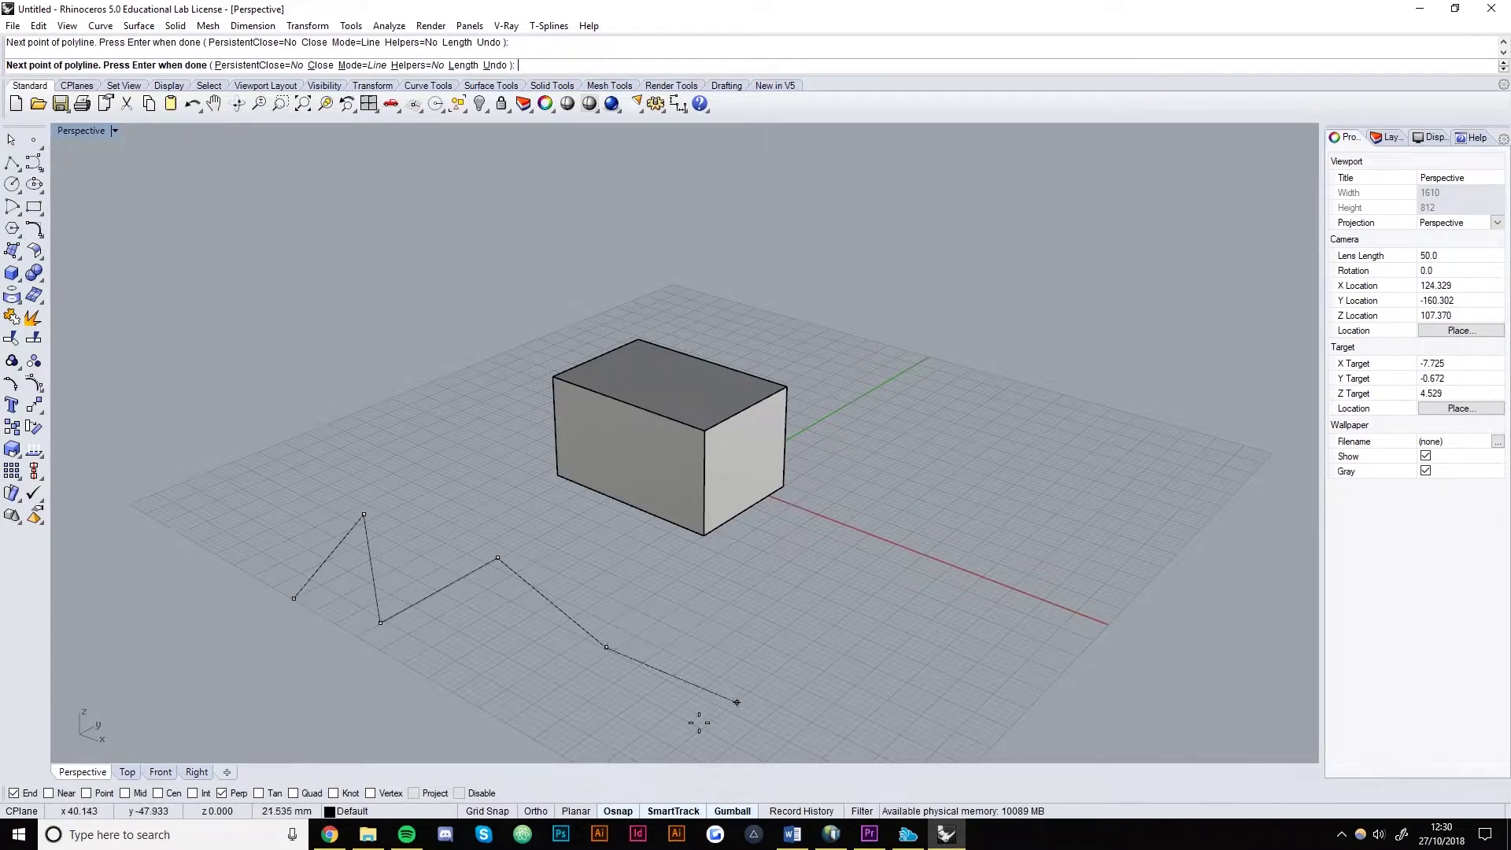
click(606, 647)
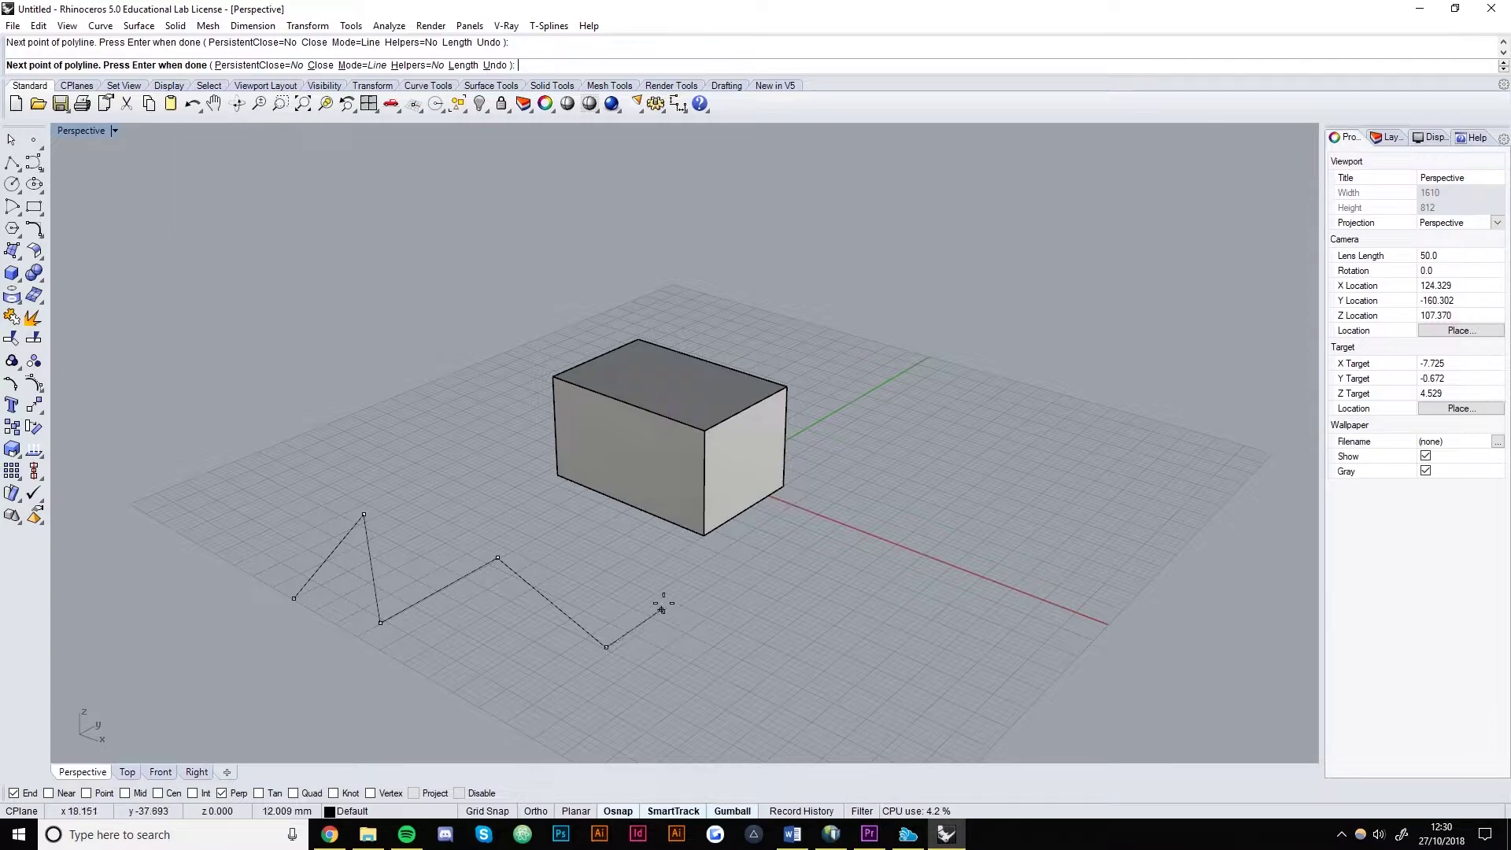
key(Return)
- Draw a circle from its center and radius on the ground plane, beside the box and behind the zigzag polyline
mouse_move(657, 516)
shift+right_down()
mouse_move(681, 506)
mouse_move(669, 496)
shift+right_up()
click(12, 183)
click(314, 410)
click(367, 440)
- Draw a rectangle on the ground plane near the red axis from three points, giving an edge and a width
click(23, 213)
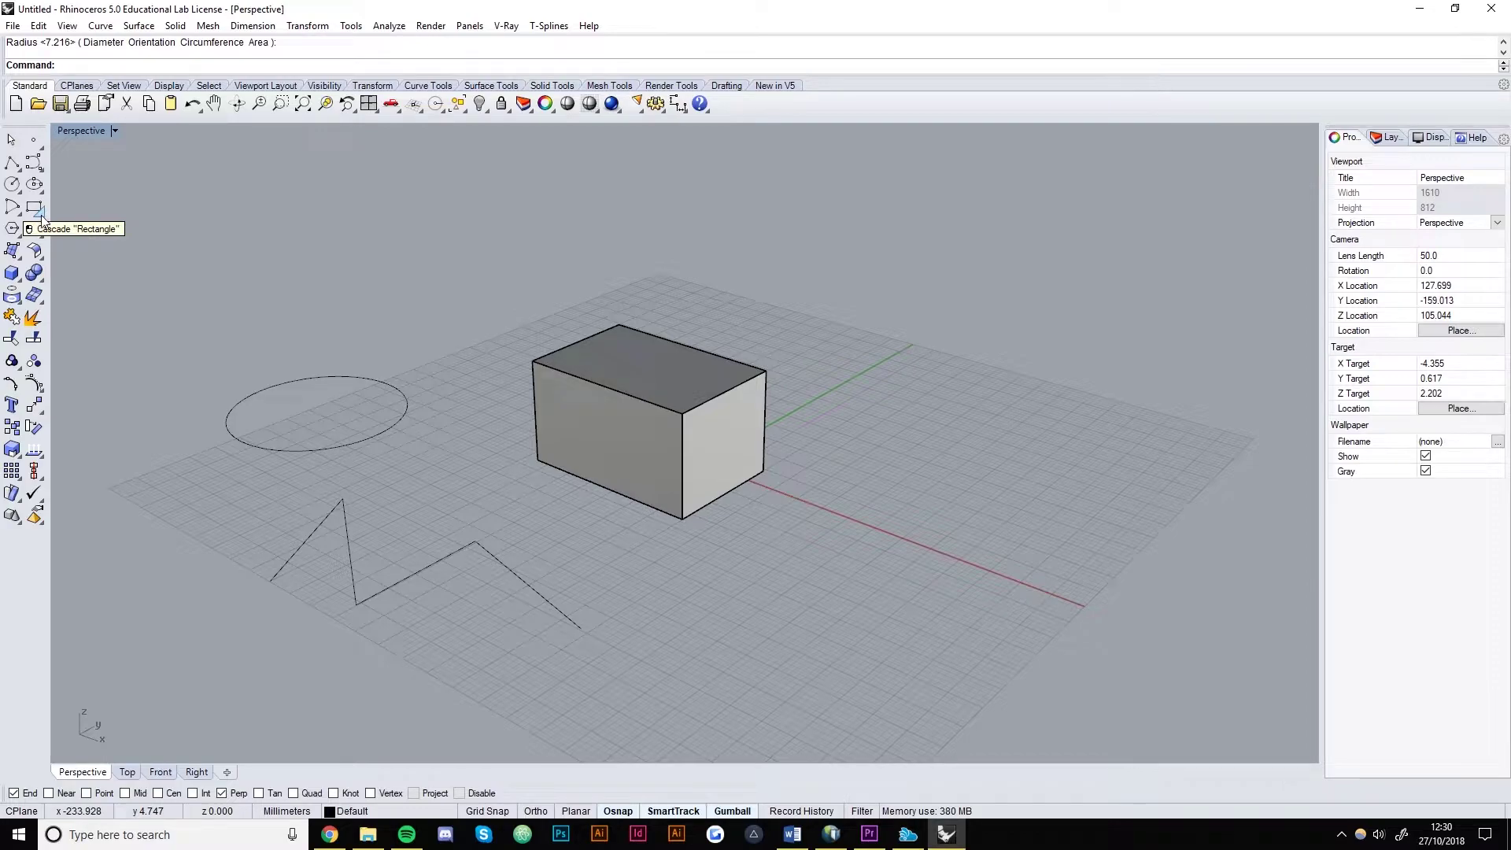
click(44, 214)
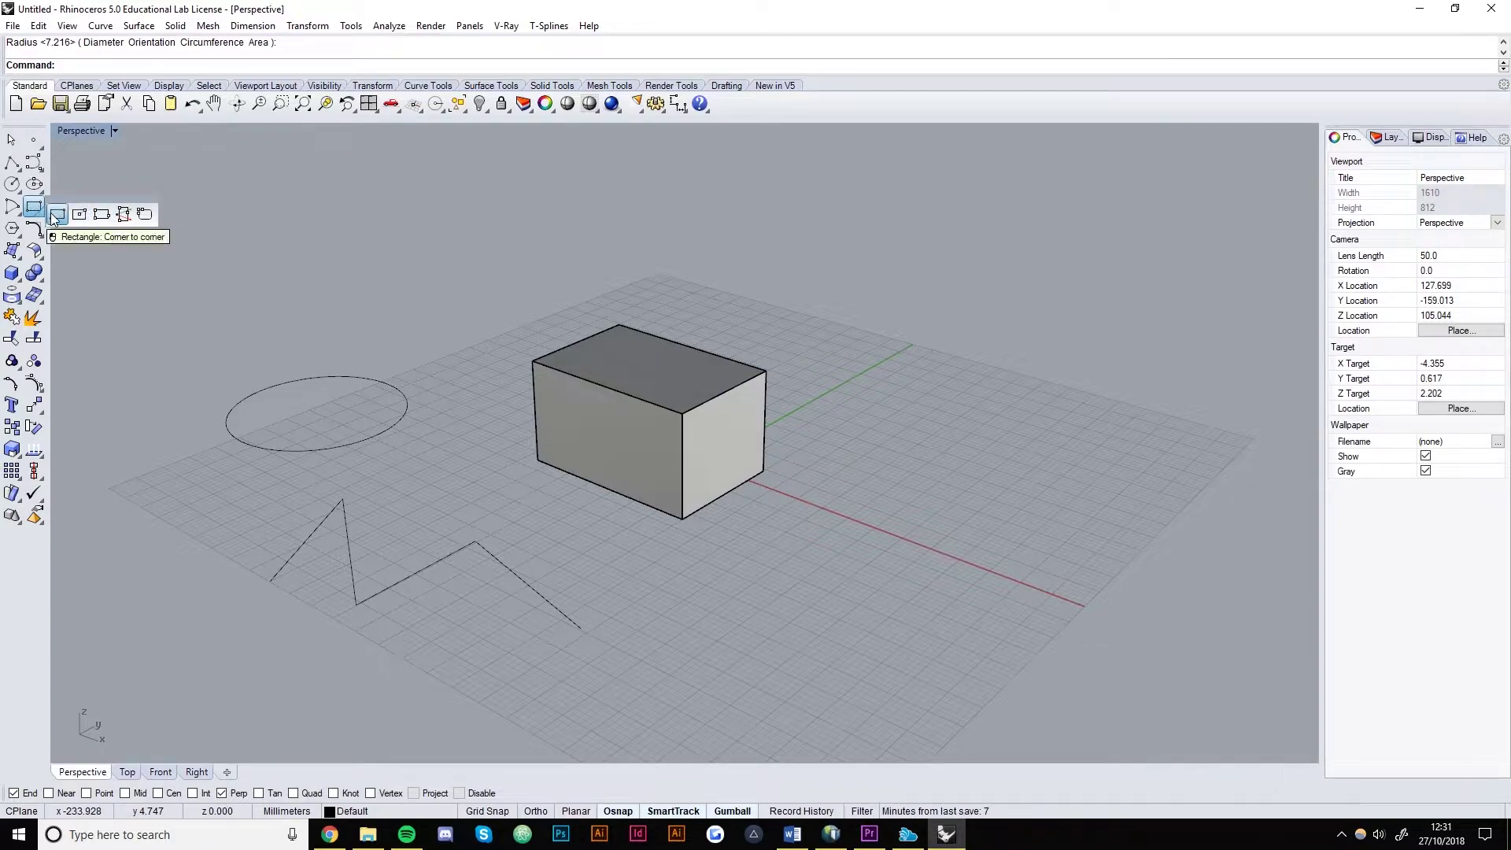
click(102, 216)
click(698, 634)
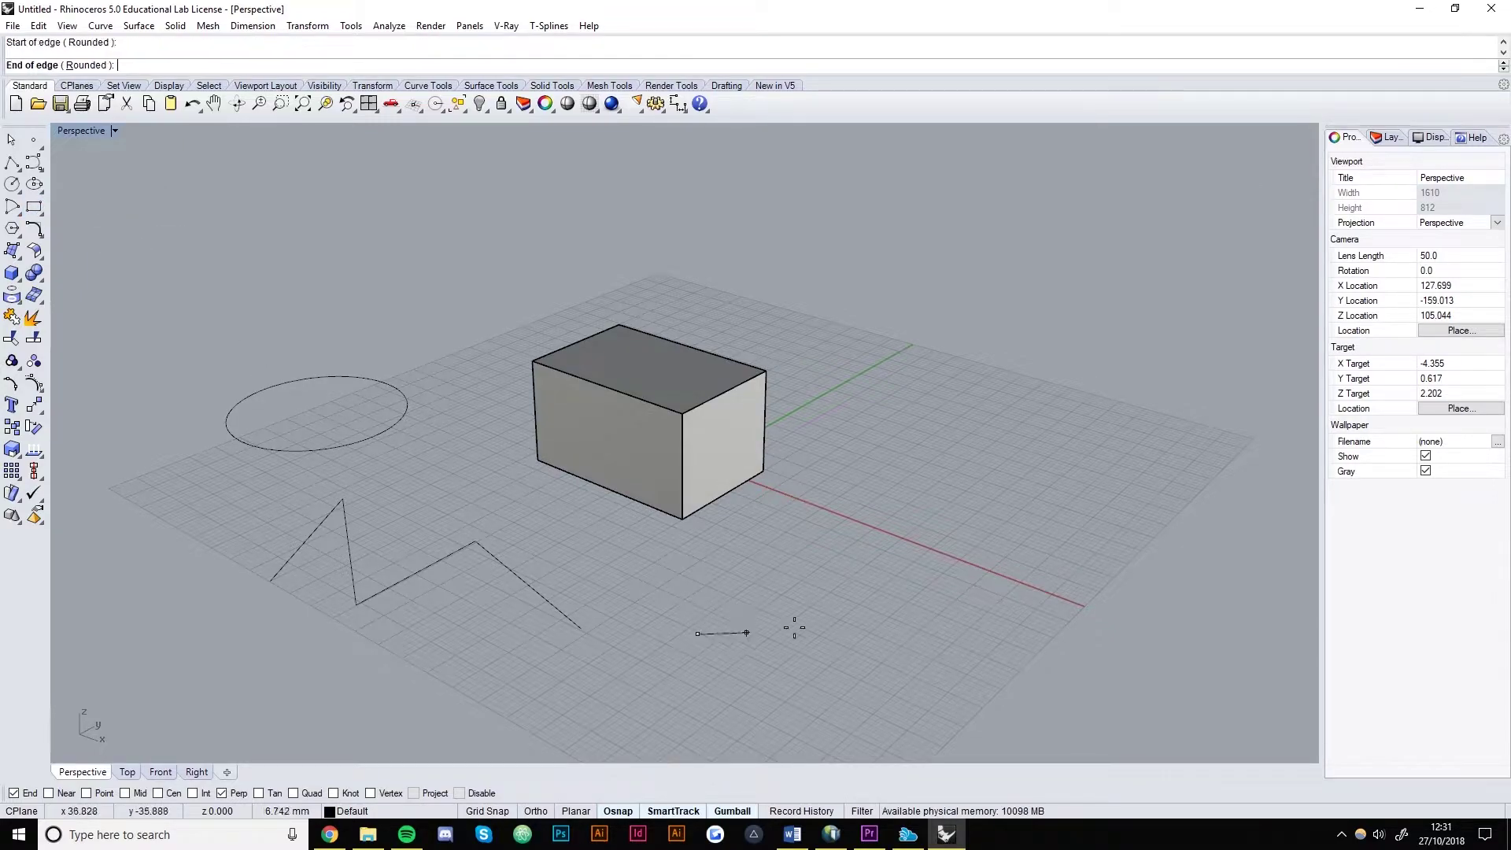
click(967, 629)
click(931, 533)
- Create a flat surface from four corner points on the ground plane, across the green axis from the box
mouse_move(725, 518)
right_down()
mouse_move(792, 482)
mouse_move(672, 499)
mouse_move(722, 452)
mouse_move(683, 463)
mouse_move(793, 495)
mouse_move(671, 498)
mouse_move(743, 540)
mouse_move(697, 525)
mouse_move(701, 471)
mouse_move(708, 501)
right_up()
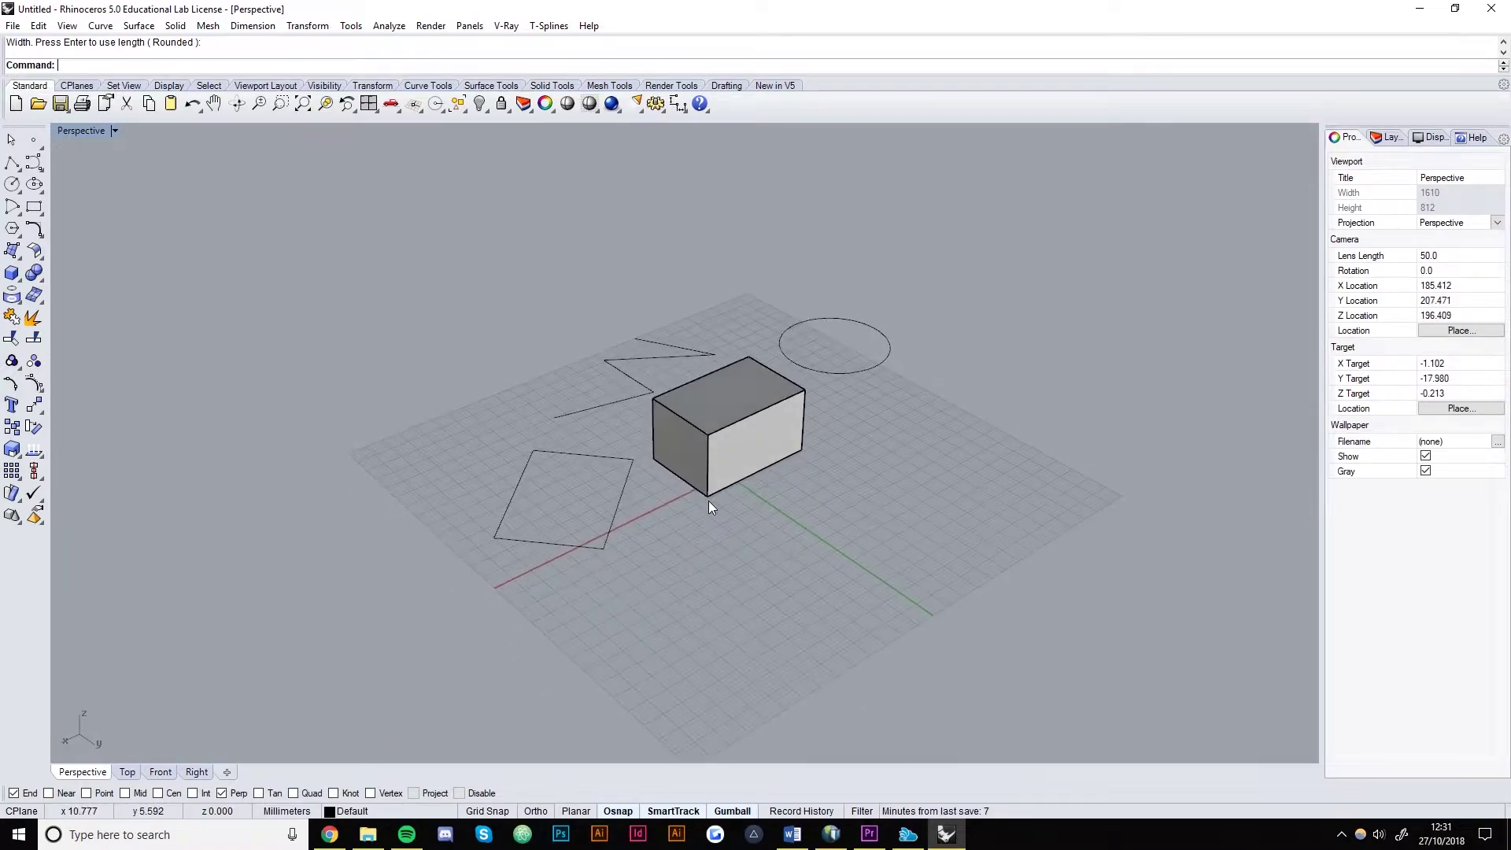
click(13, 252)
click(770, 639)
click(1009, 643)
click(1006, 478)
click(791, 491)
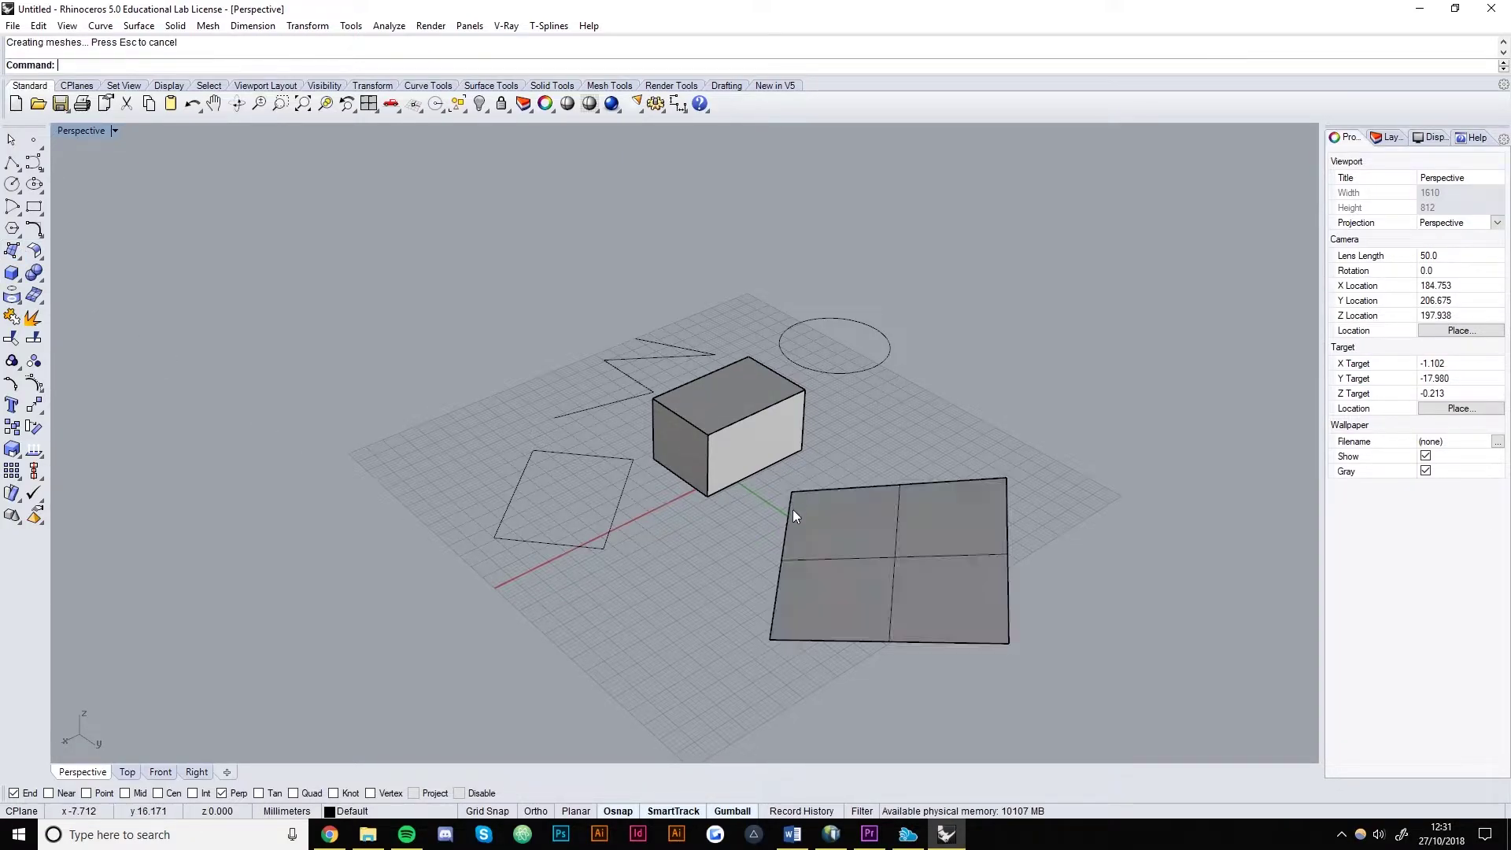
- Show the full set of surface creation tools as a floating palette over the Perspective viewport
right_drag(840, 667, 792, 487)
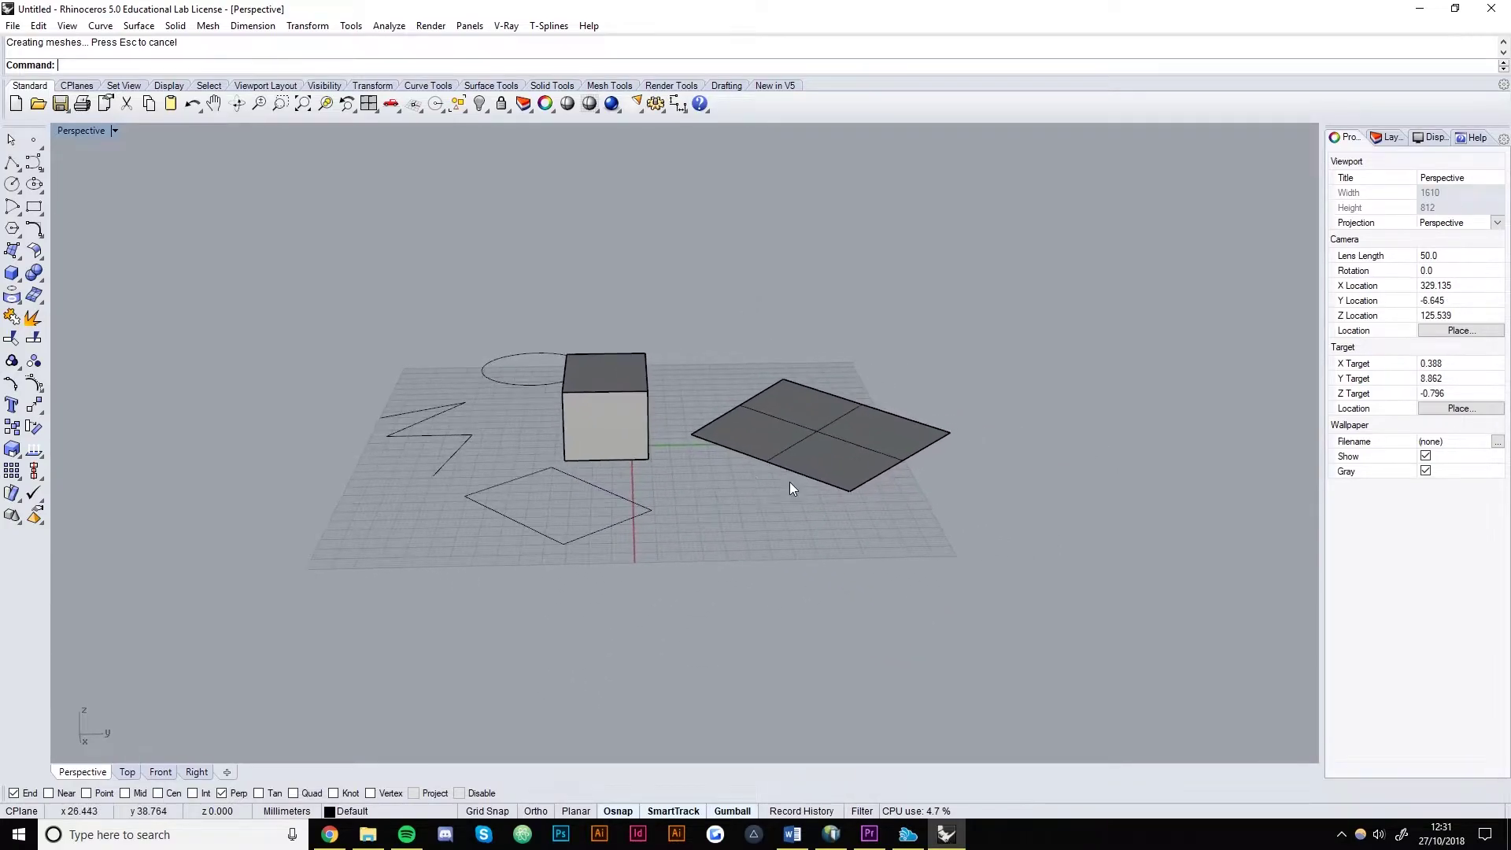
click(22, 257)
drag(94, 242, 158, 224)
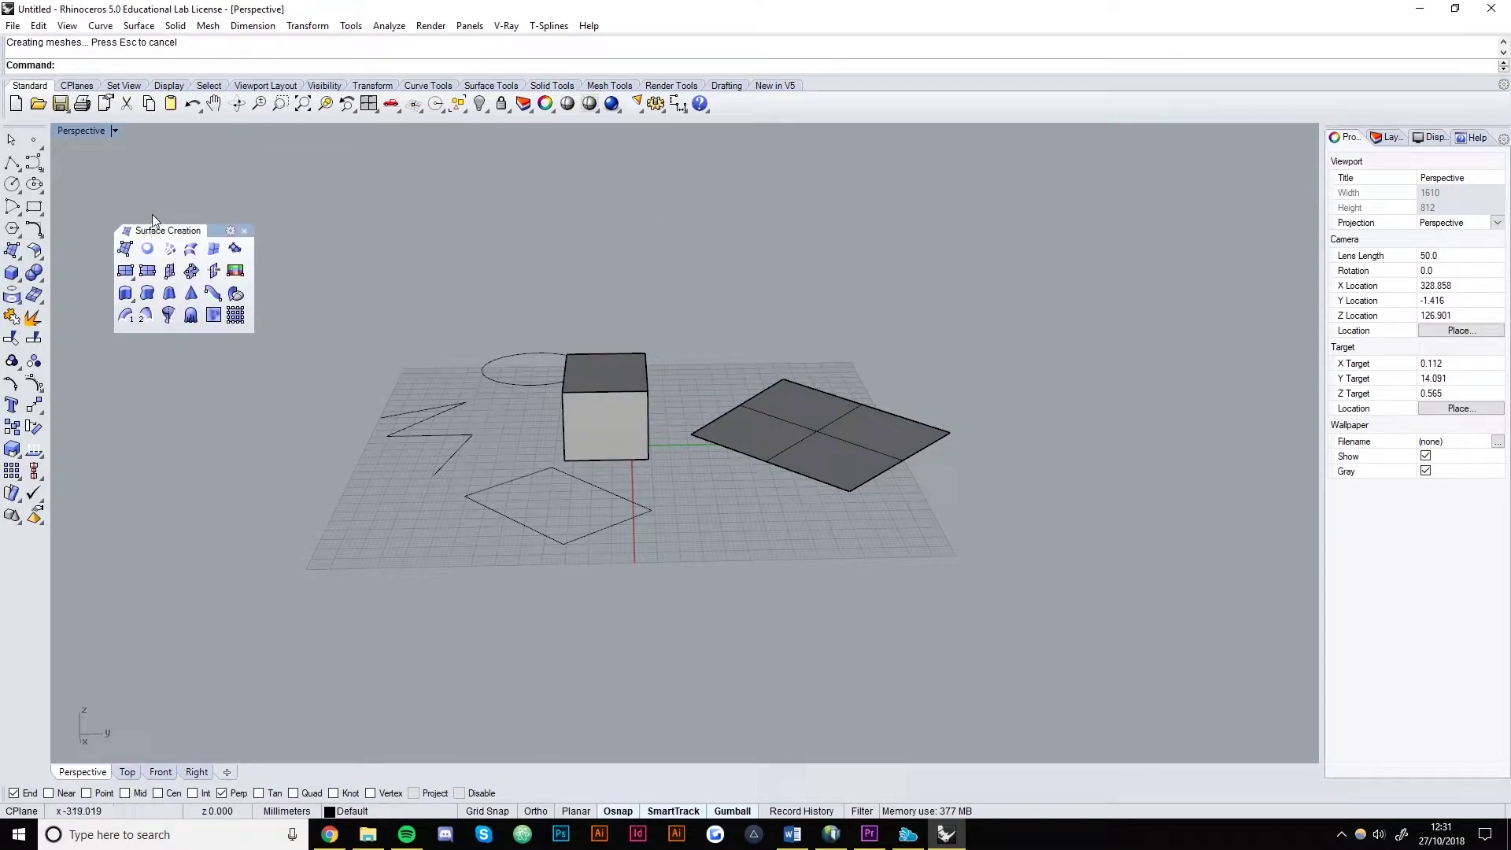
- Move the Surface Creation palette clear of the model and extrude the rectangle curve straight up into an open-ended shape taller than the box
mouse_move(155, 229)
mouse_down()
mouse_move(136, 203)
mouse_move(169, 232)
mouse_up()
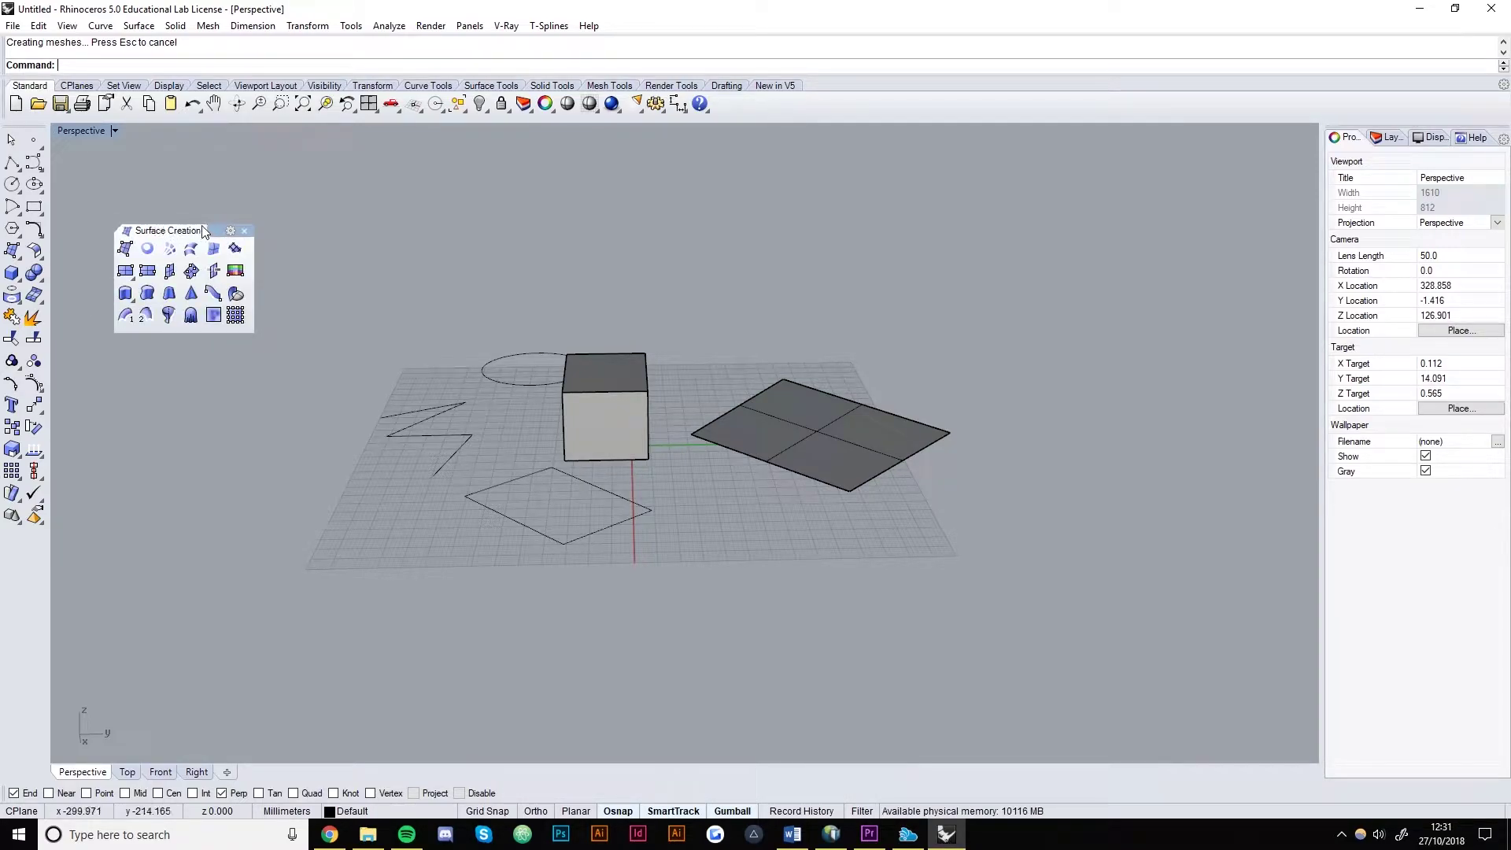
drag(217, 230, 183, 159)
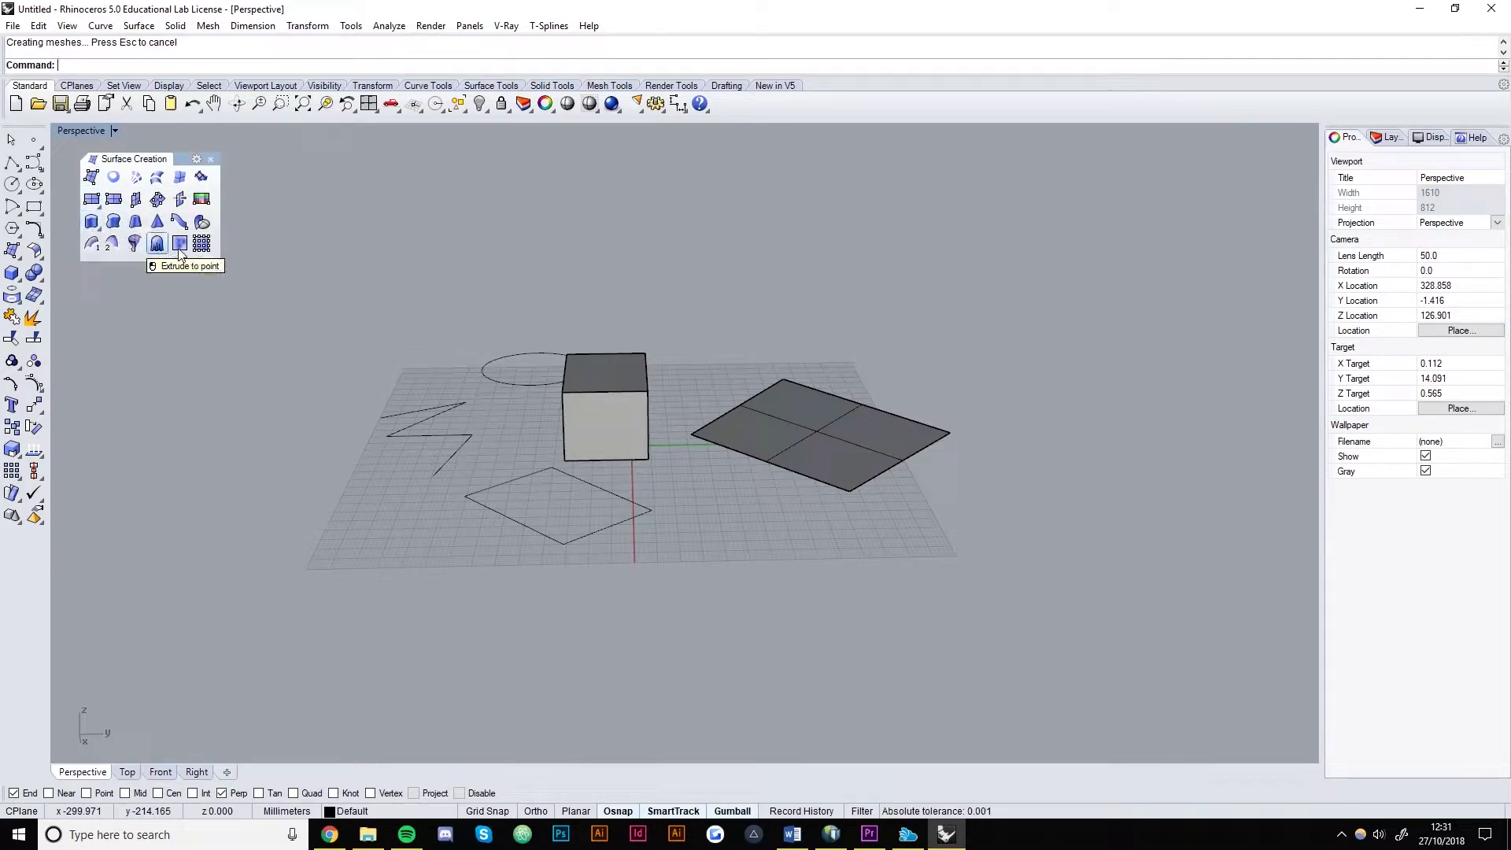
click(91, 222)
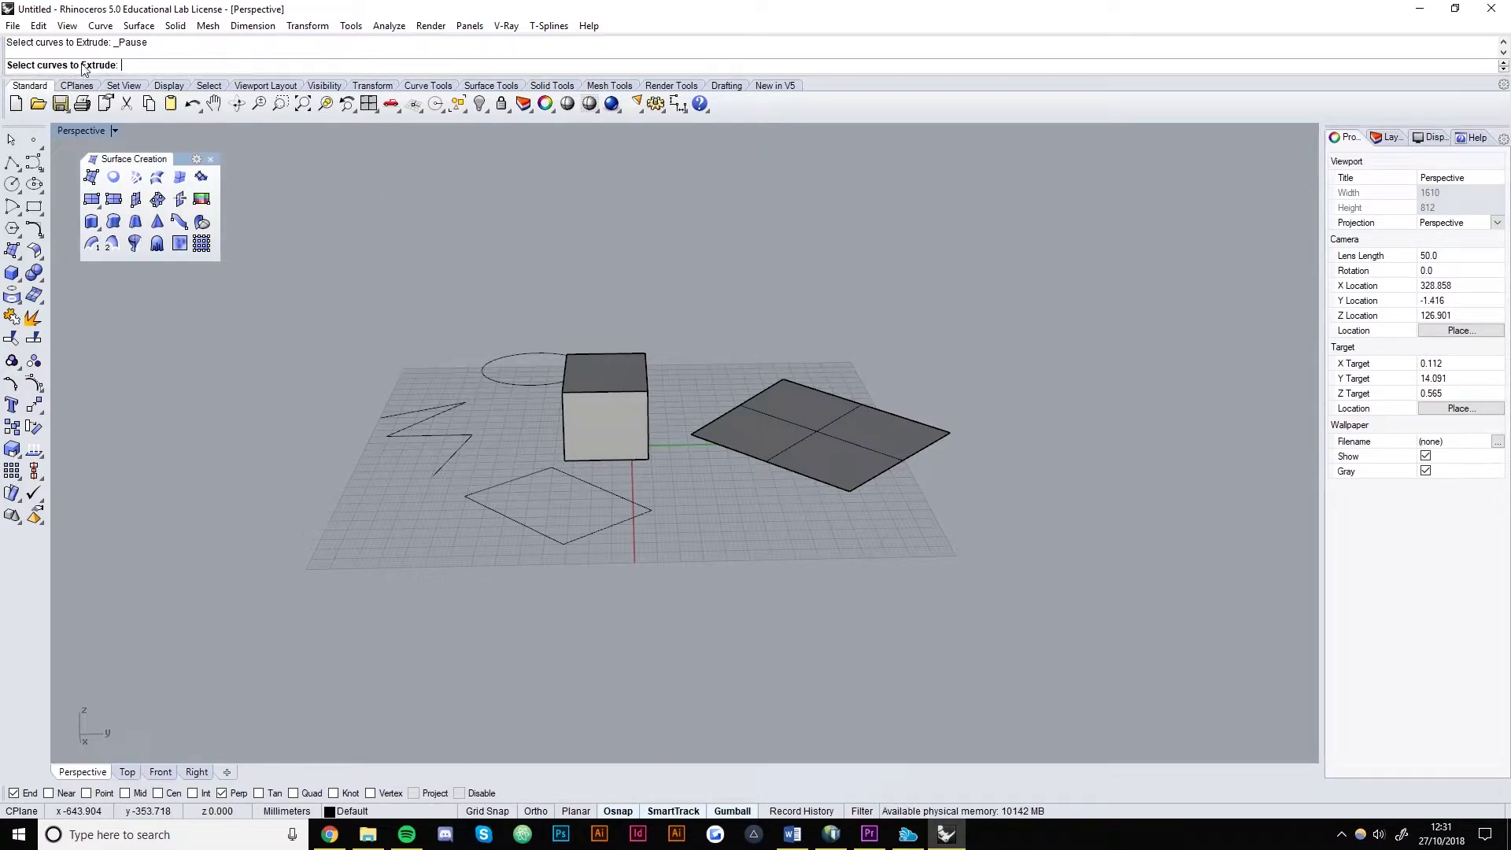
click(543, 539)
key(Return)
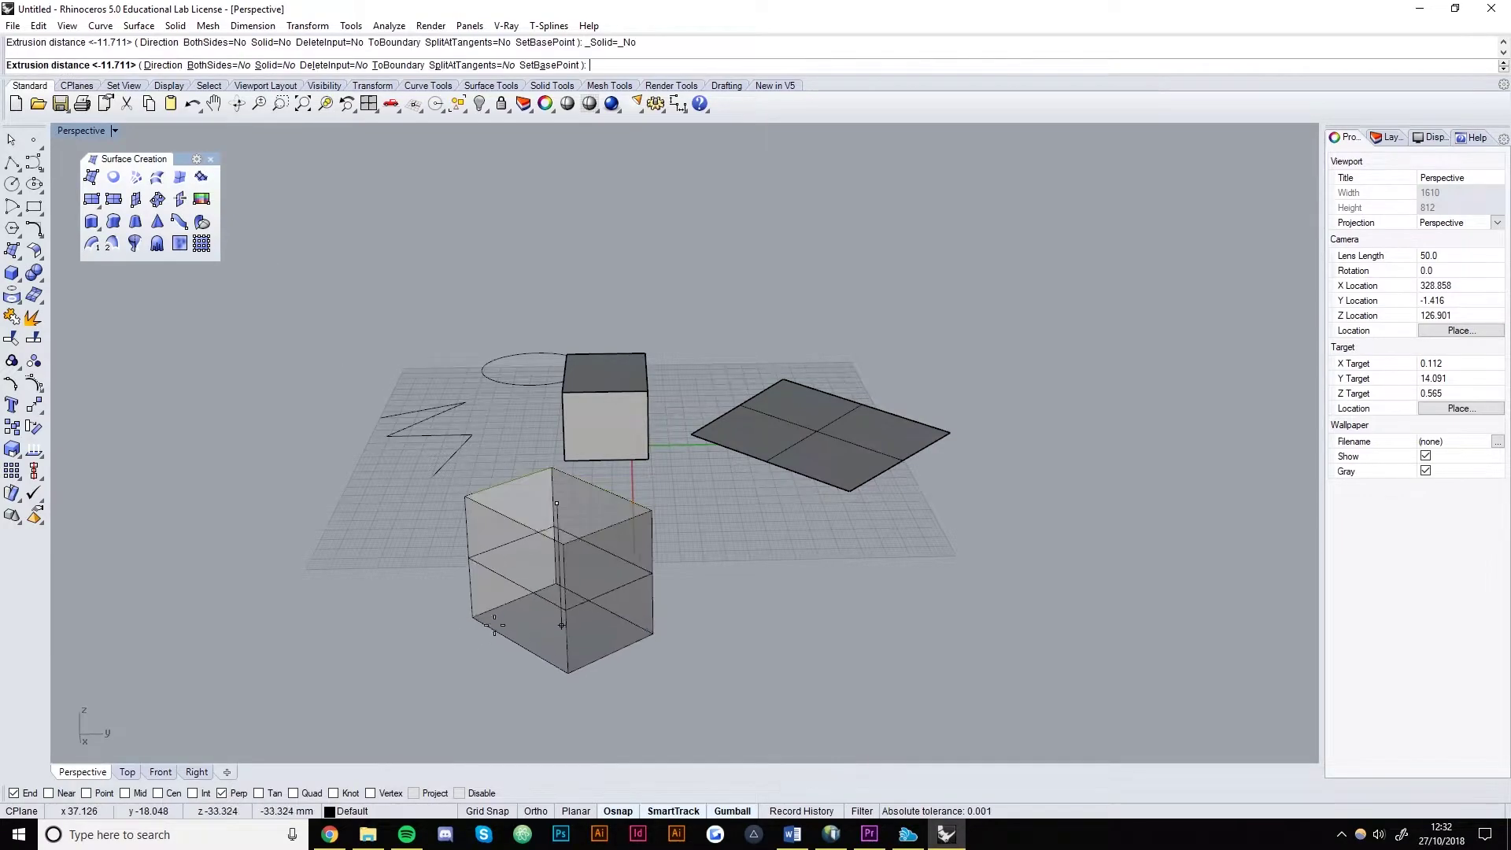
click(444, 321)
- Fill the circle curve with a flat surface using the PlanarSrf command
right_drag(757, 341, 777, 580)
click(882, 497)
scroll(913, 504, up, 5)
click(795, 579)
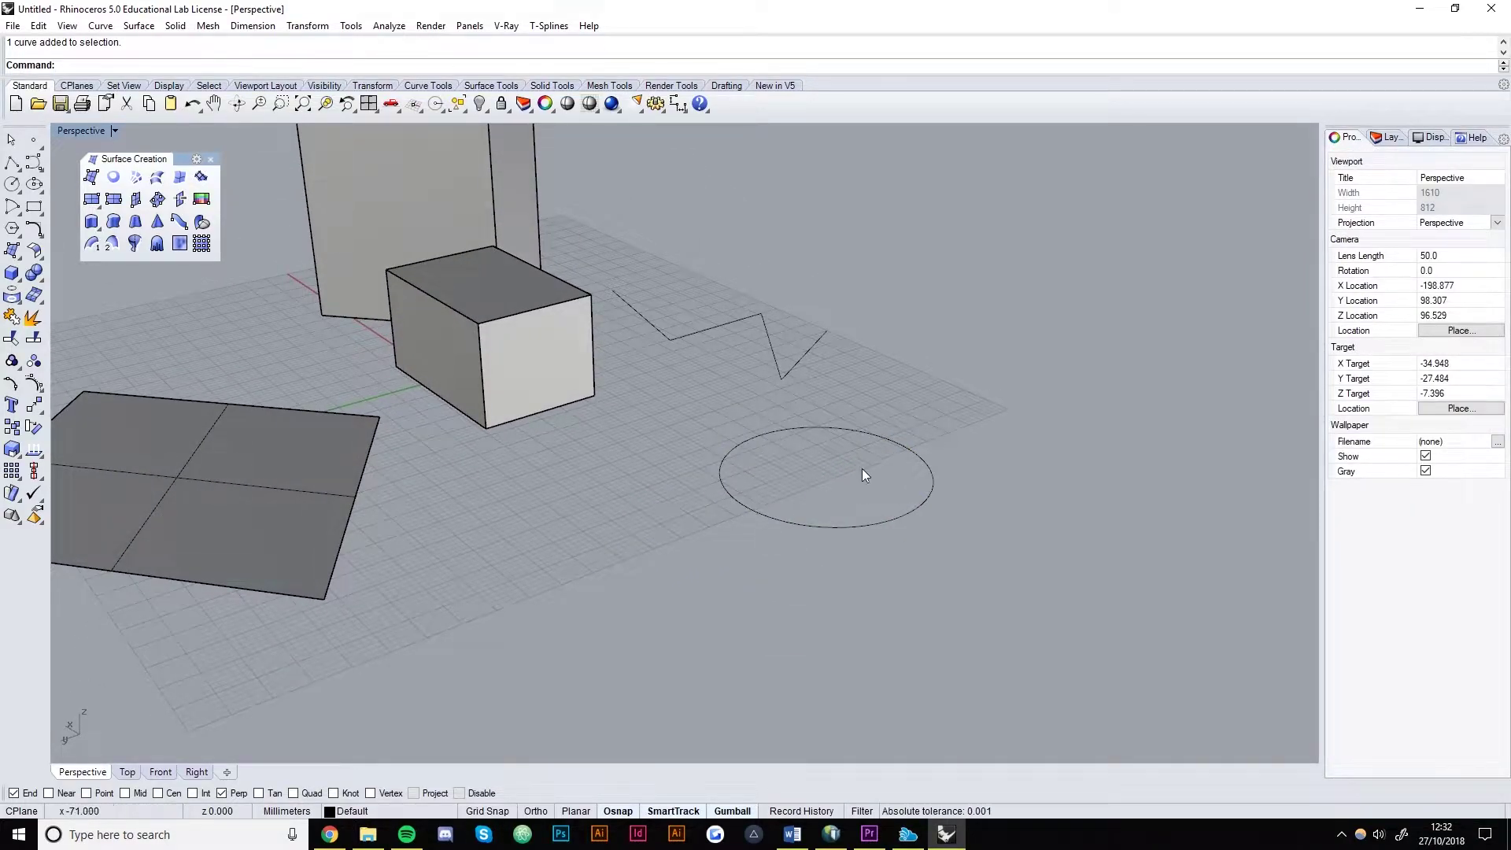
right_drag(1032, 521, 910, 522)
click(904, 523)
click(715, 626)
right_drag(715, 625, 782, 525)
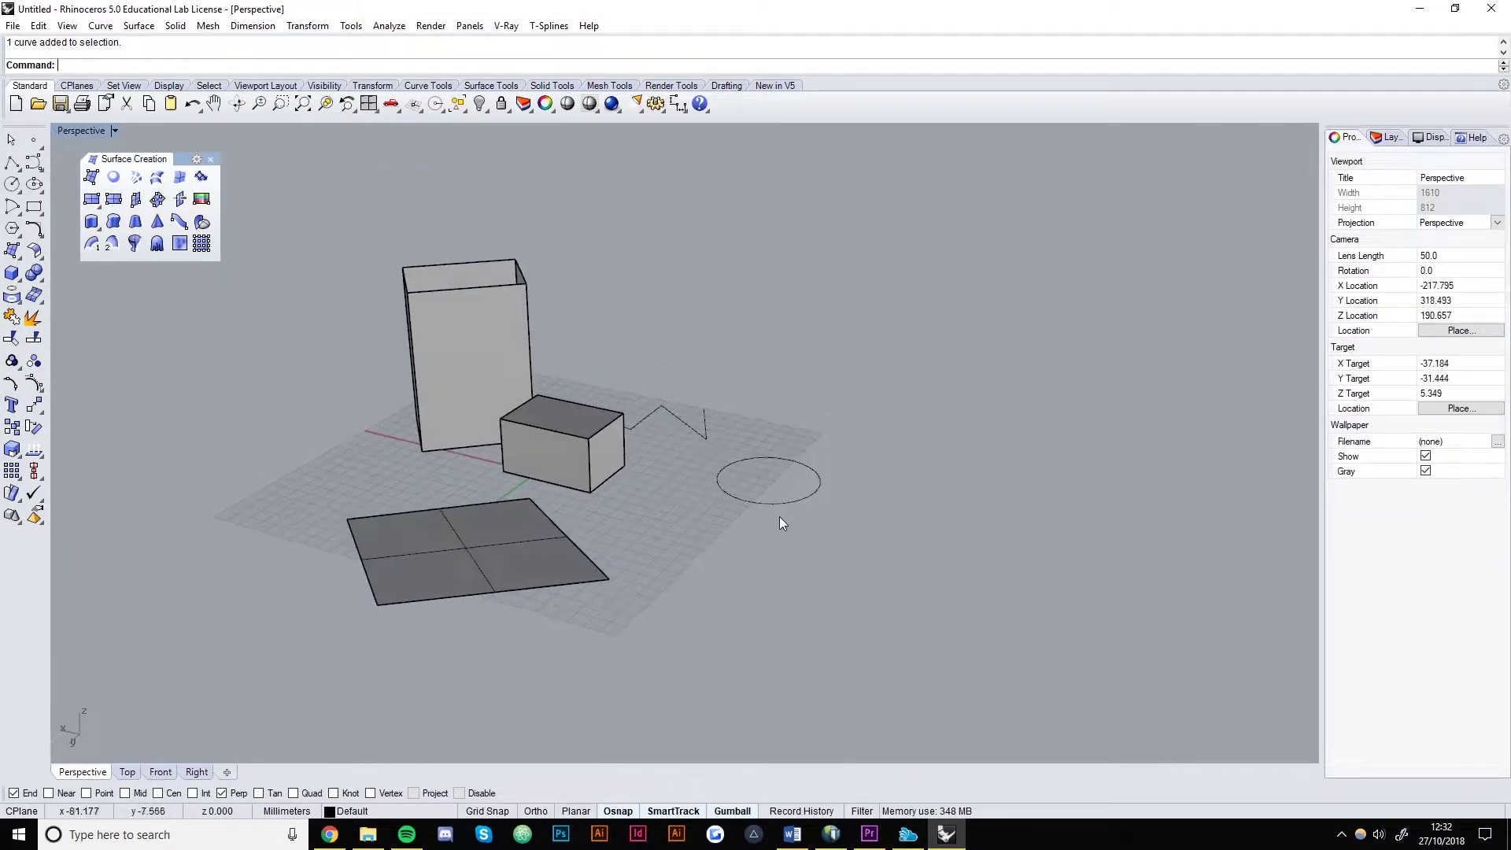
click(782, 503)
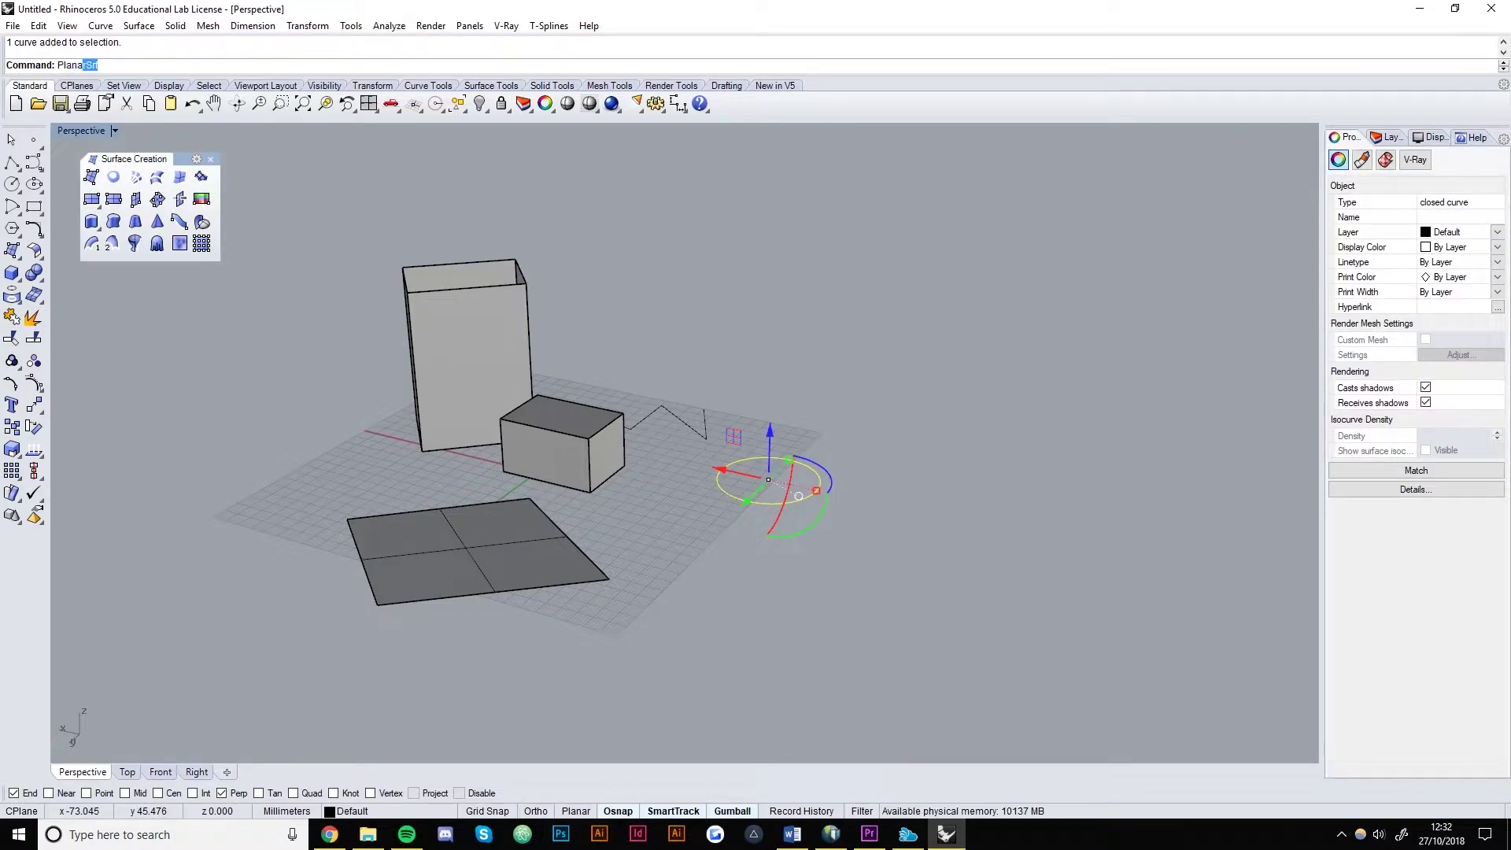
text(rSrf)
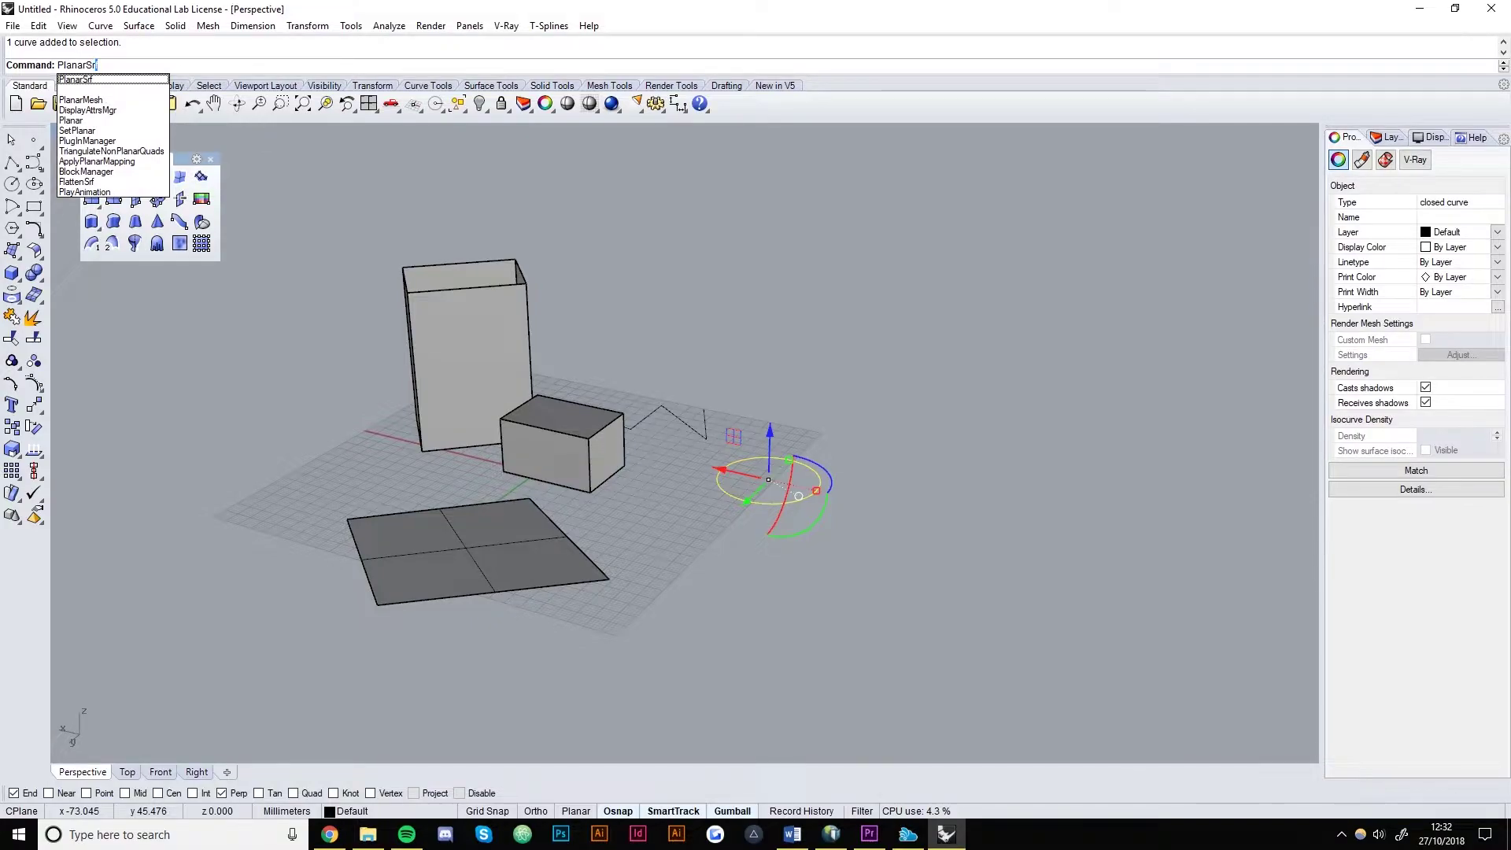
key(Return)
scroll(795, 494, up, 5)
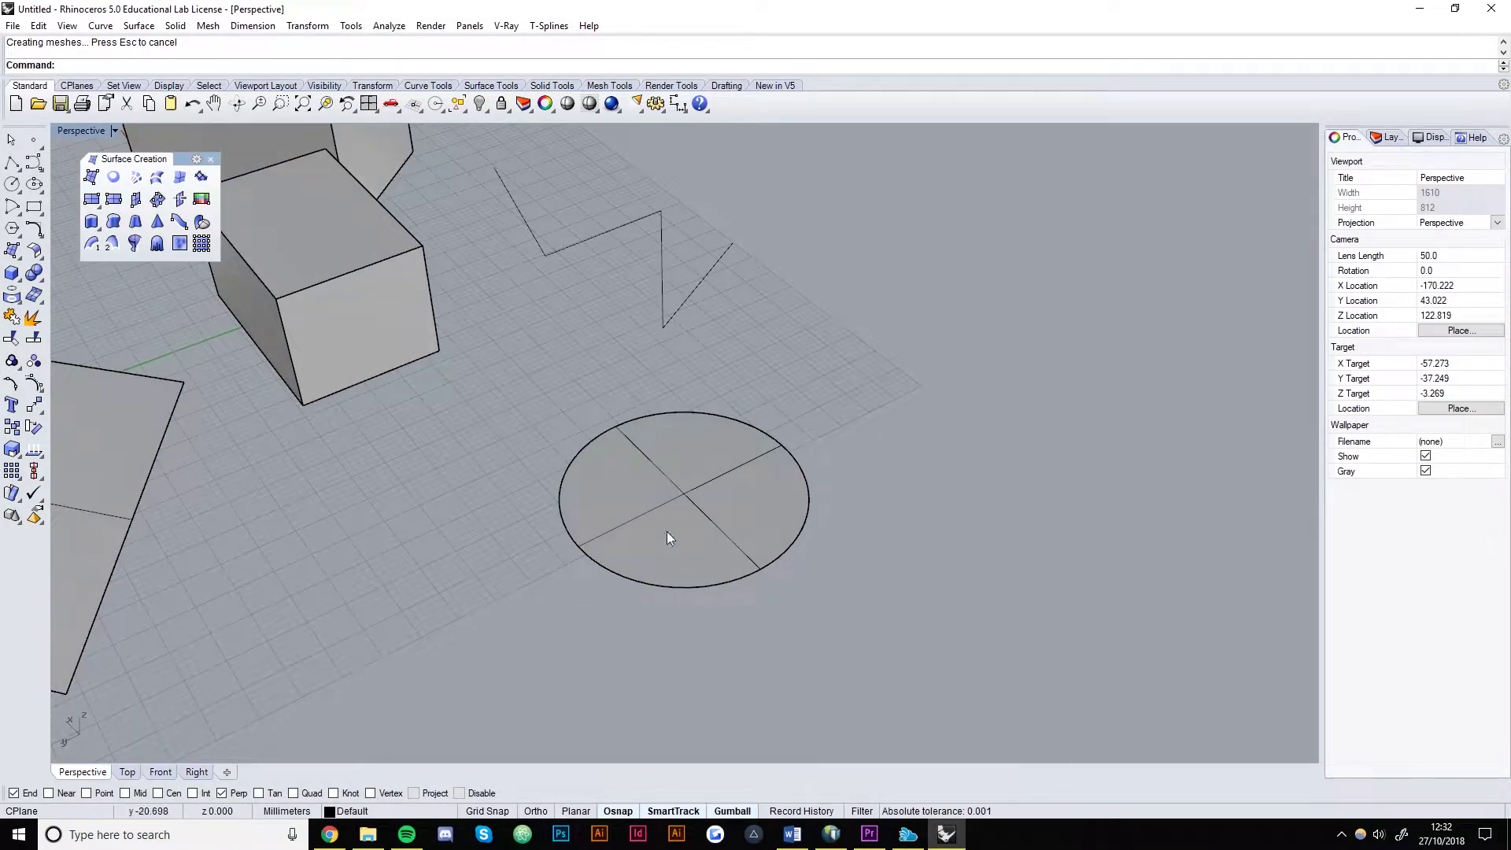
- Examine the circular surface by selecting and deselecting it from close up and from further away
click(664, 558)
click(1035, 476)
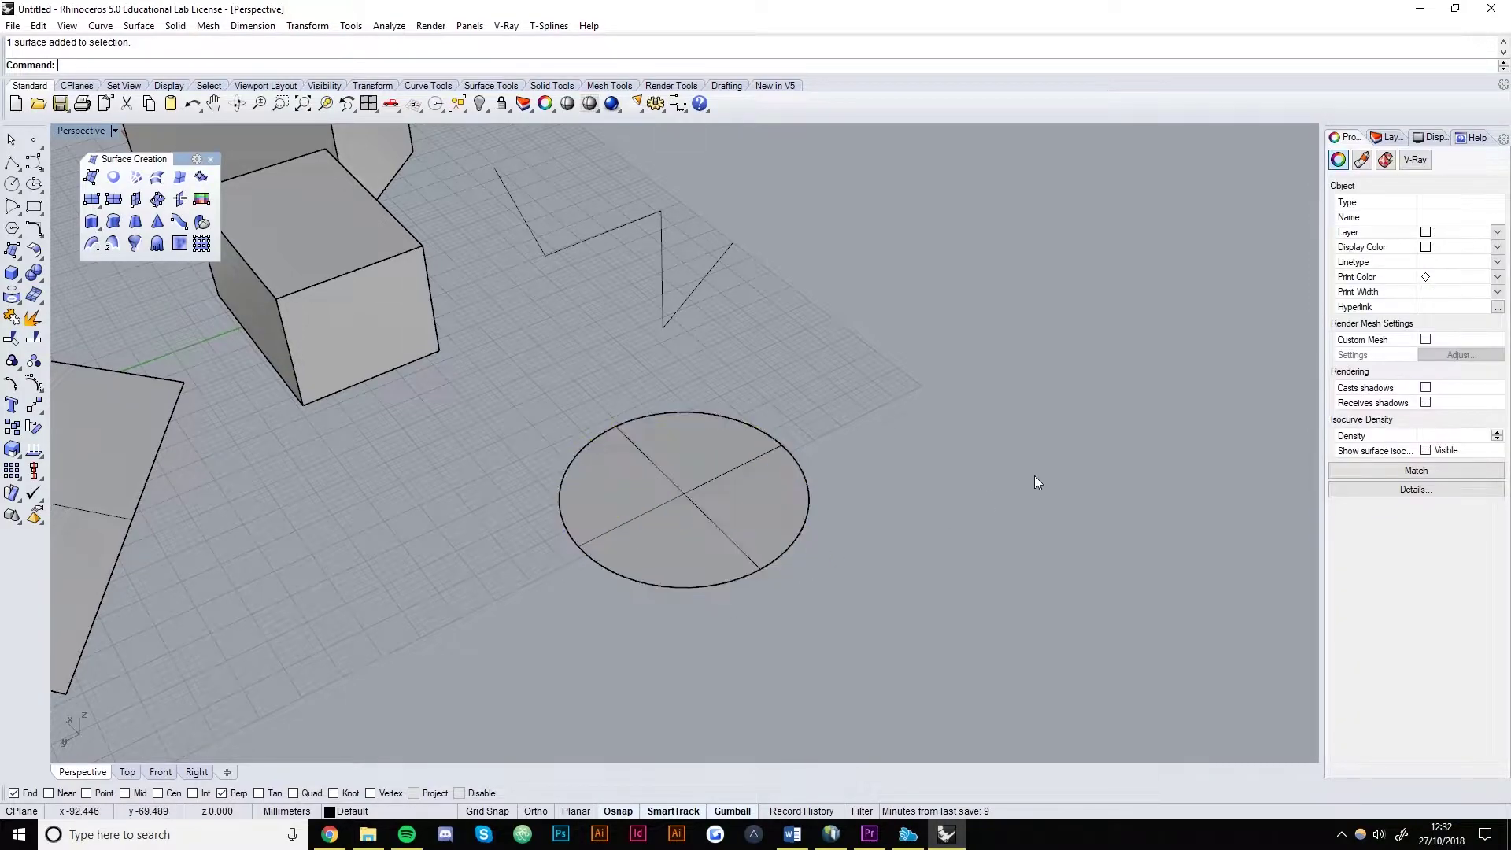
scroll(831, 568, down, 6)
shift+right_drag(665, 524, 917, 442)
click(910, 439)
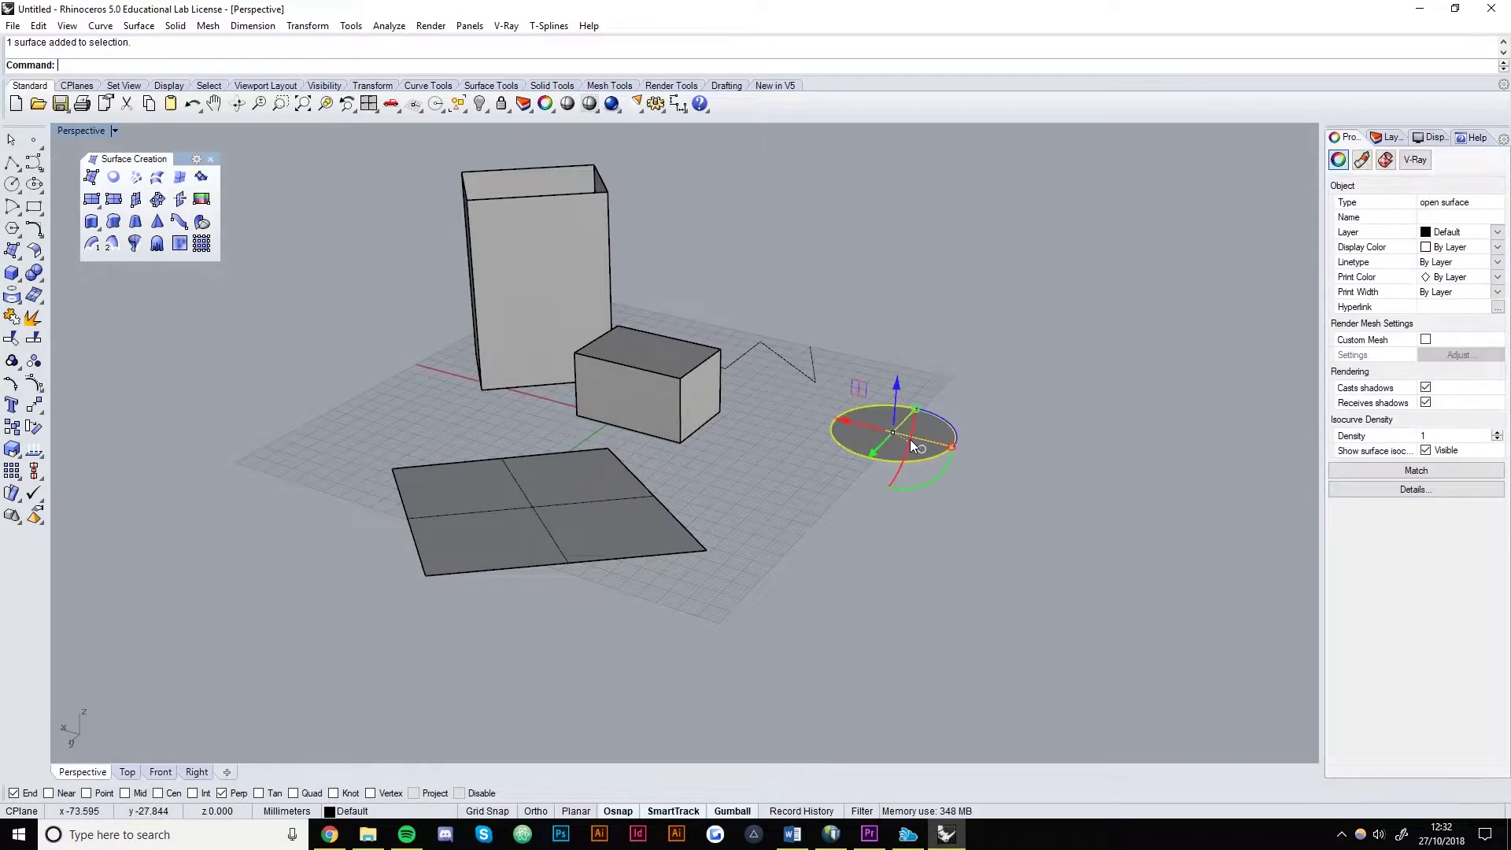
click(886, 495)
right_drag(770, 504, 575, 389)
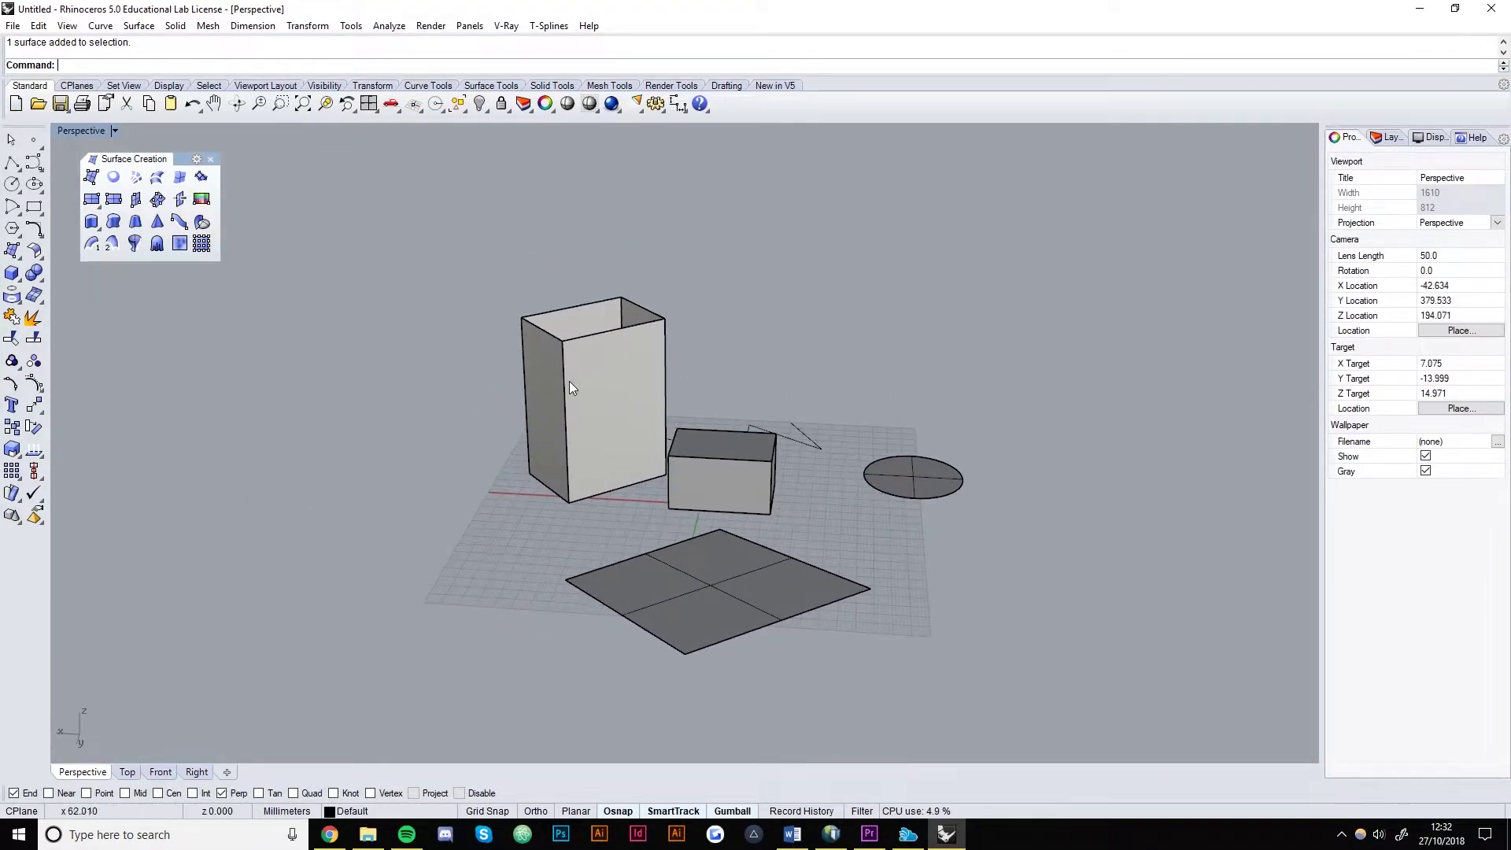
- Explode the tall open extrusion into separate wall surfaces
click(580, 399)
shift+right_drag(645, 433, 743, 395)
scroll(677, 481, up, 2)
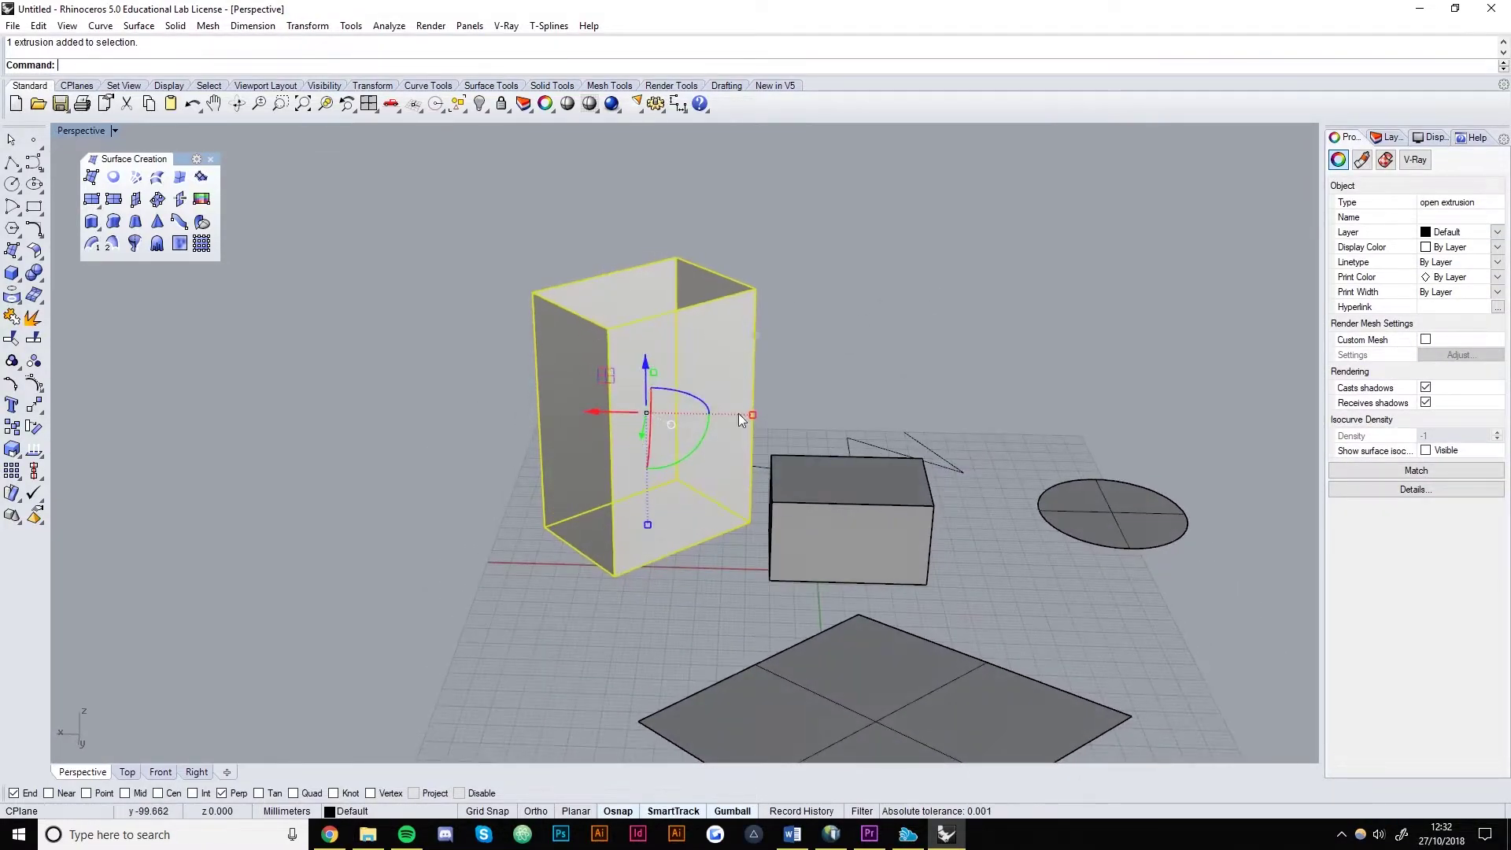
click(556, 236)
click(617, 286)
click(495, 284)
click(565, 343)
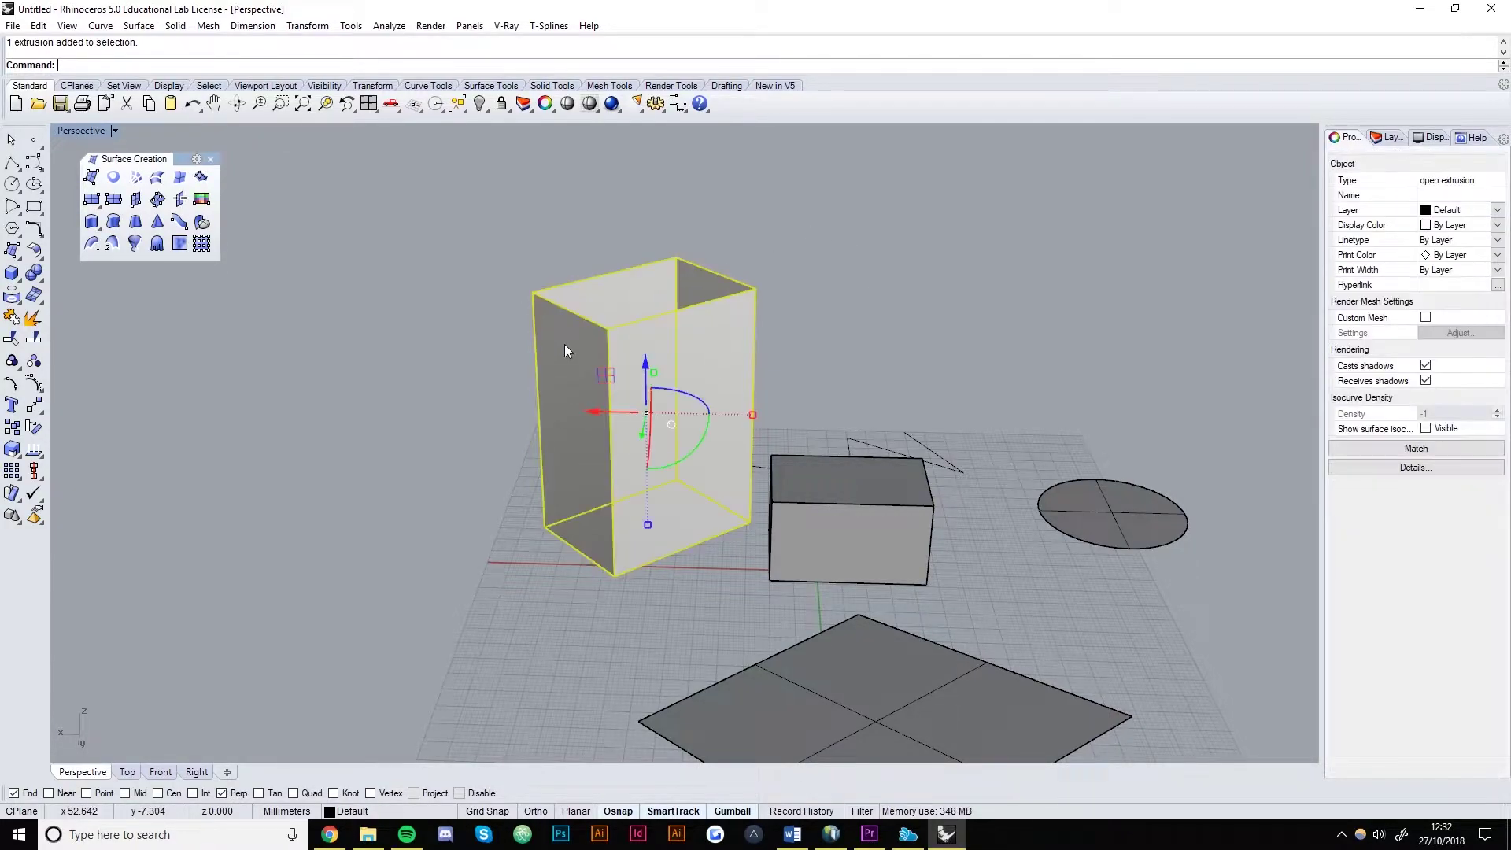
click(32, 317)
- Select individual walls of the exploded extrusion to check that each is a separate surface
click(588, 380)
click(696, 289)
click(621, 304)
click(691, 380)
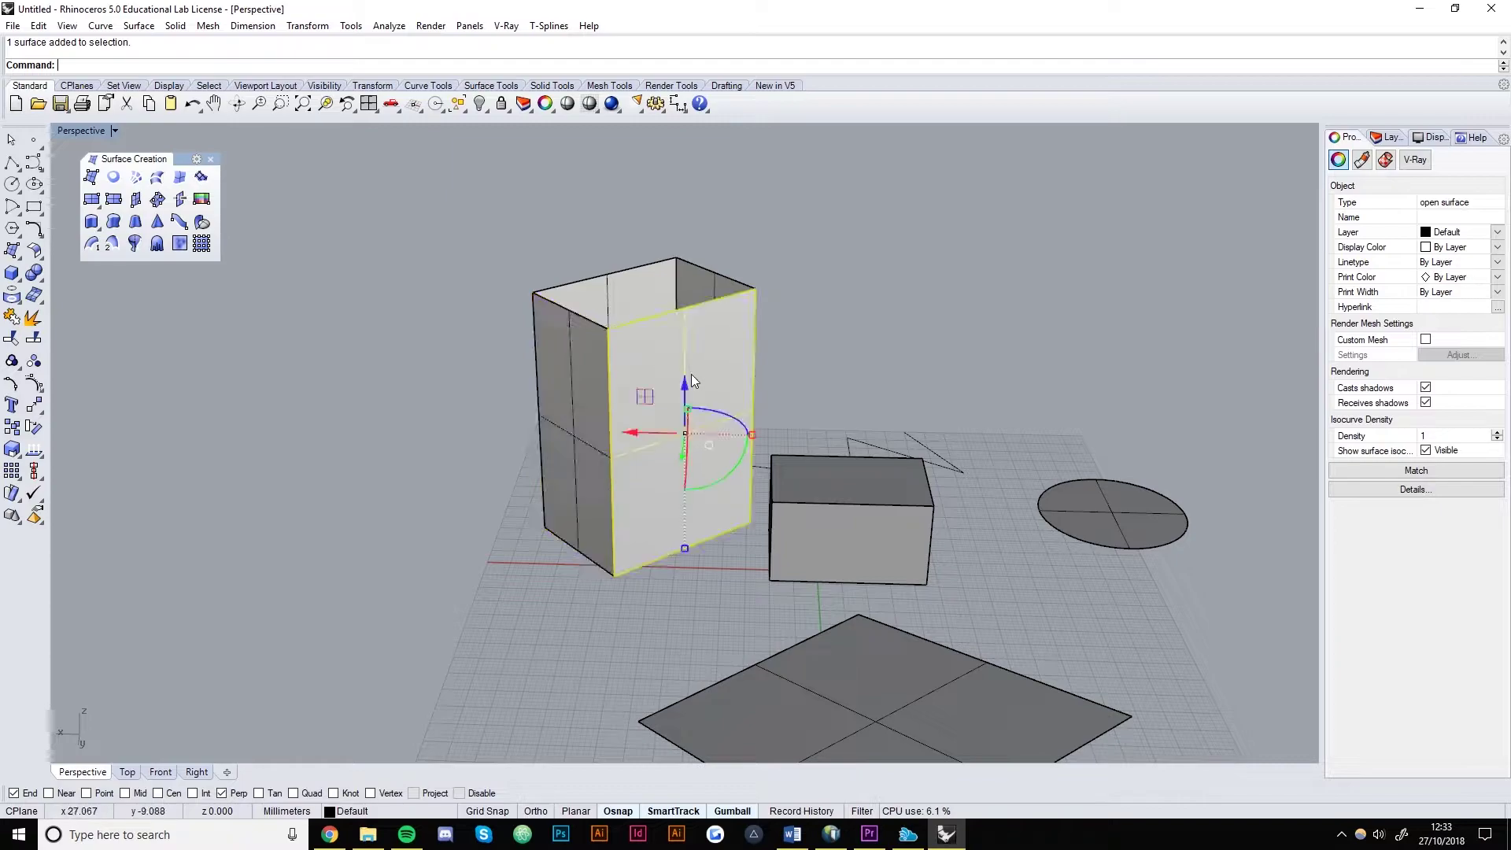
click(792, 304)
- Join the four wall surfaces of the tall open shape back into one polysurface and clear the selection
drag(425, 205, 787, 366)
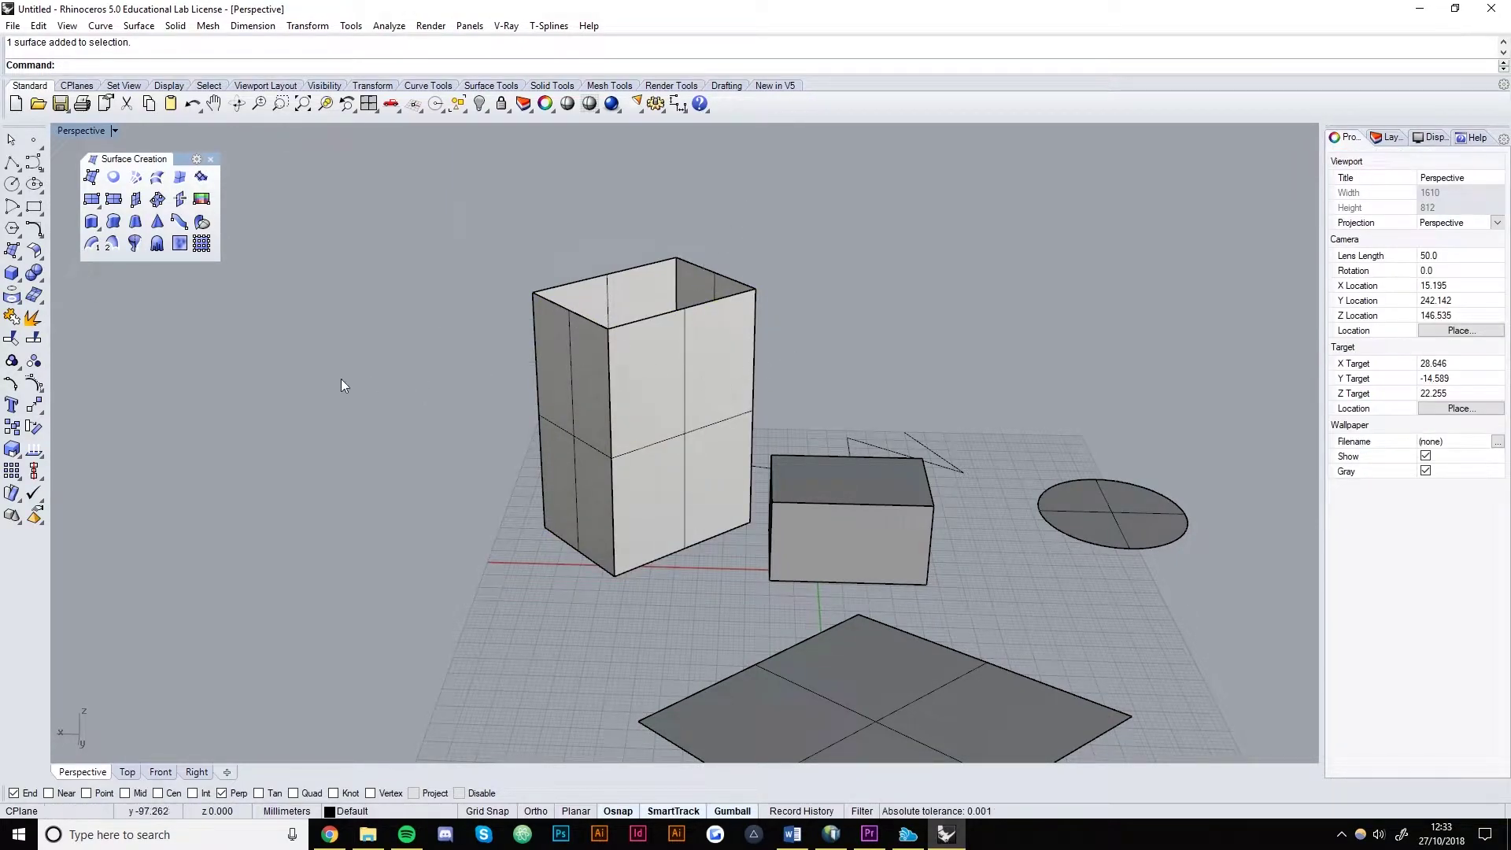
drag(654, 376, 573, 388)
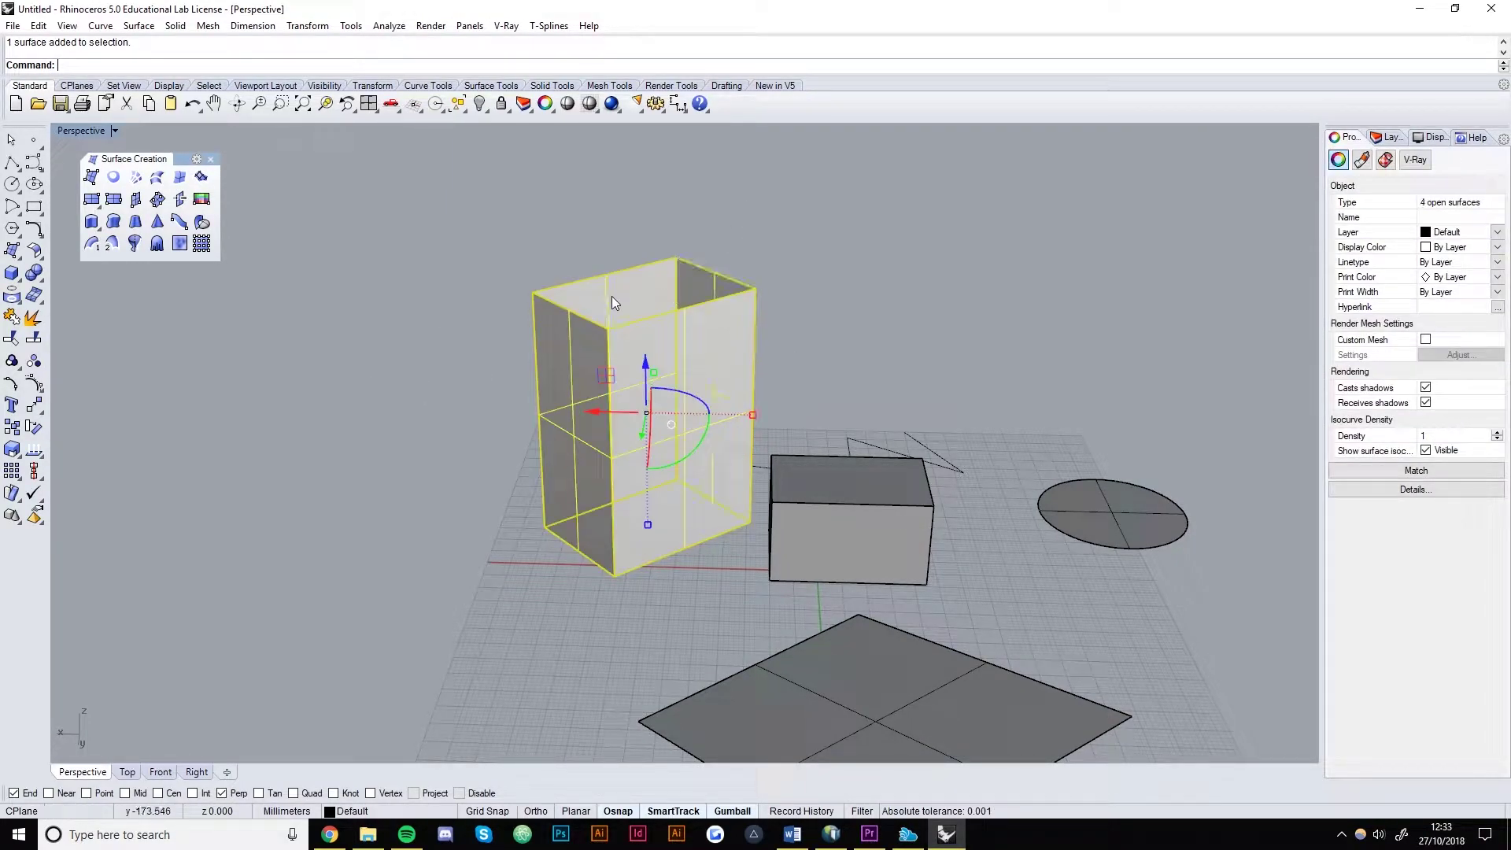
click(13, 317)
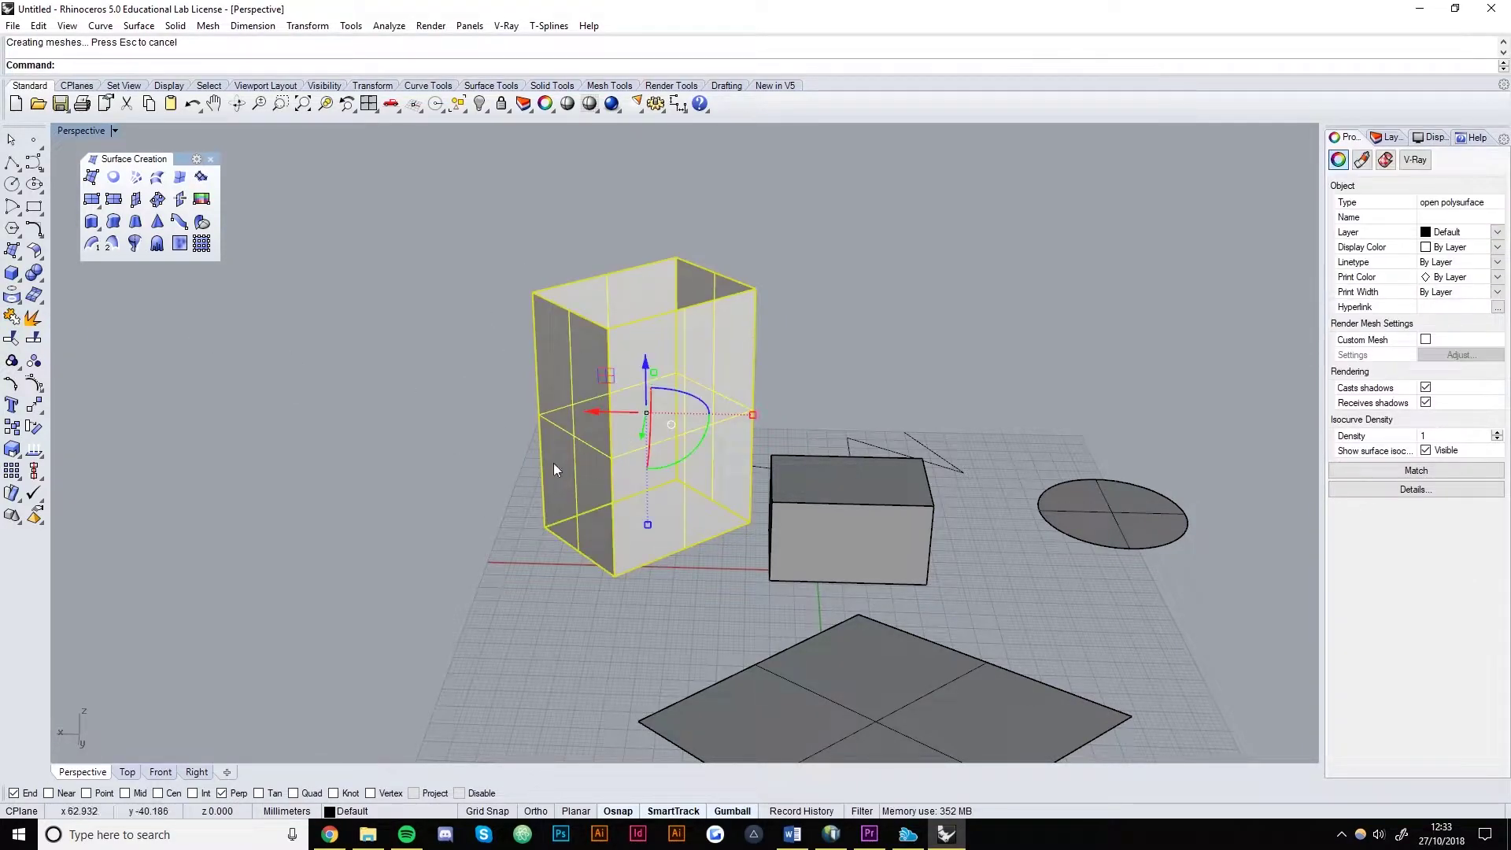
scroll(626, 465, down, 3)
right_drag(626, 464, 1140, 365)
click(682, 561)
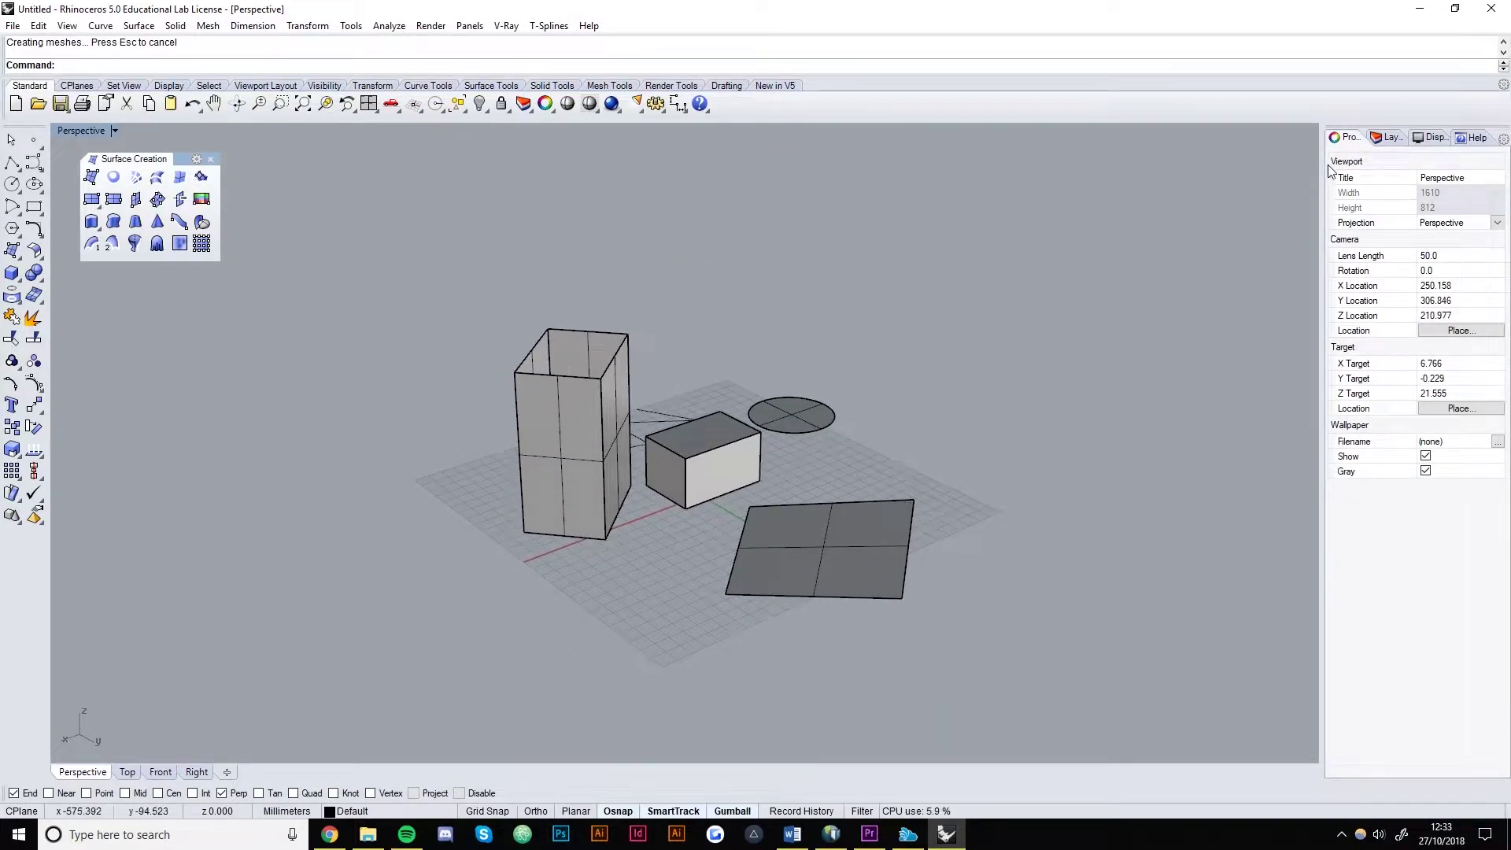
- Create two new layers named "curves" and "surfaces"
click(1390, 139)
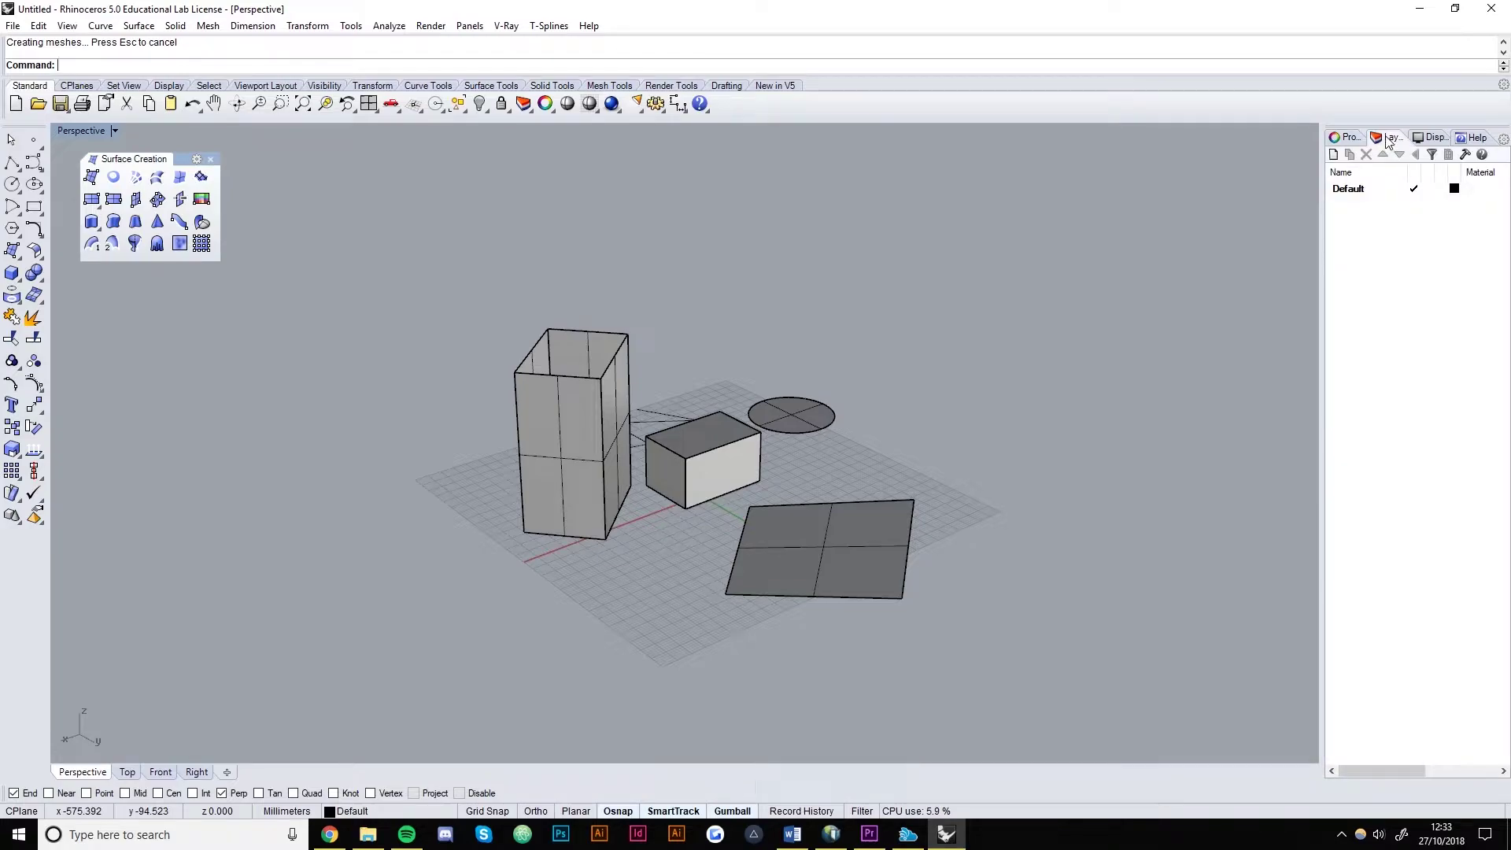
click(1334, 154)
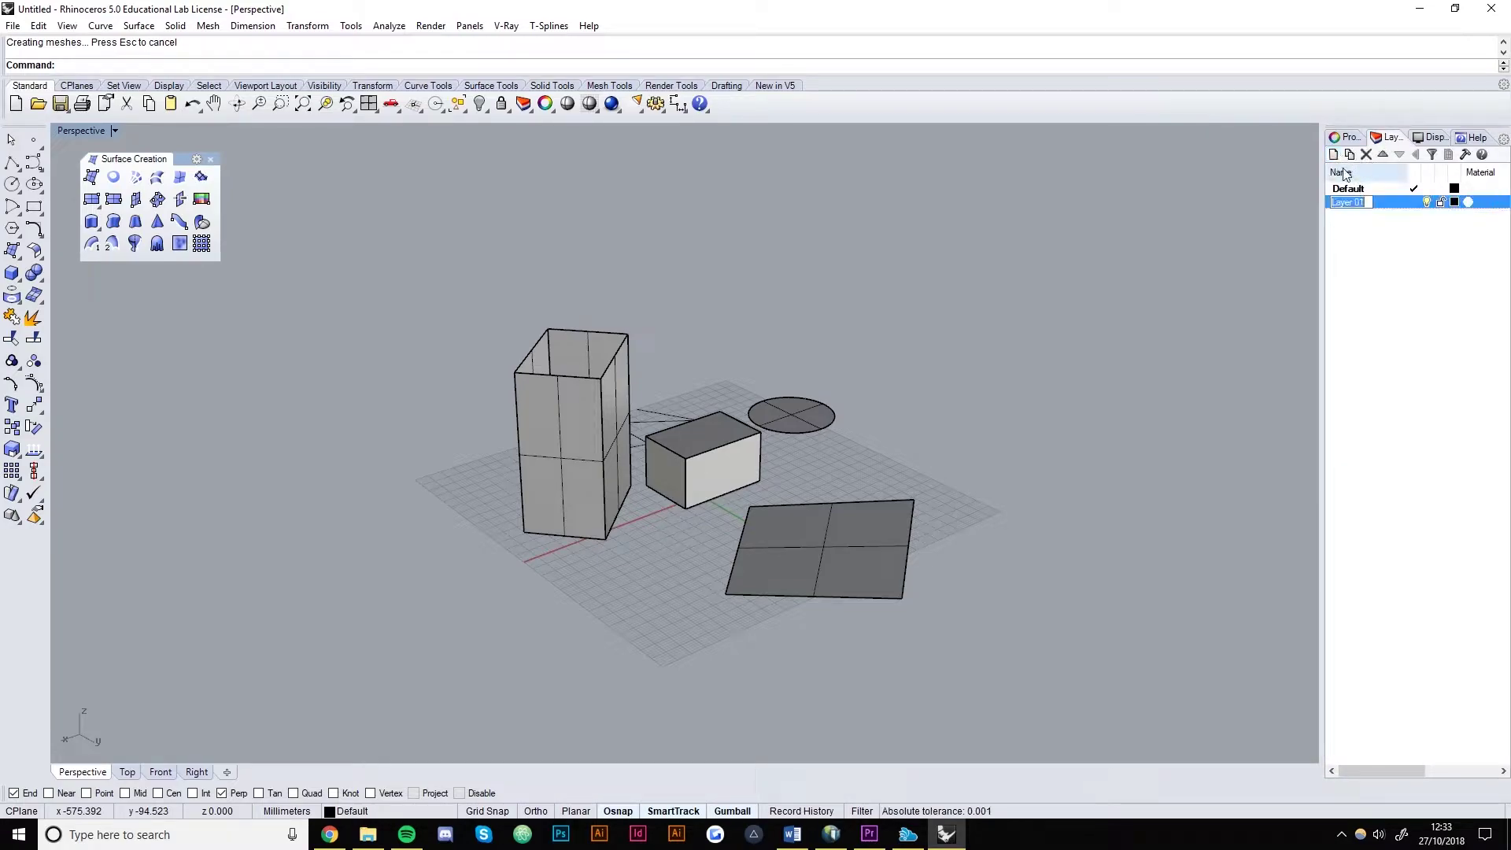
text(curves)
key(Return)
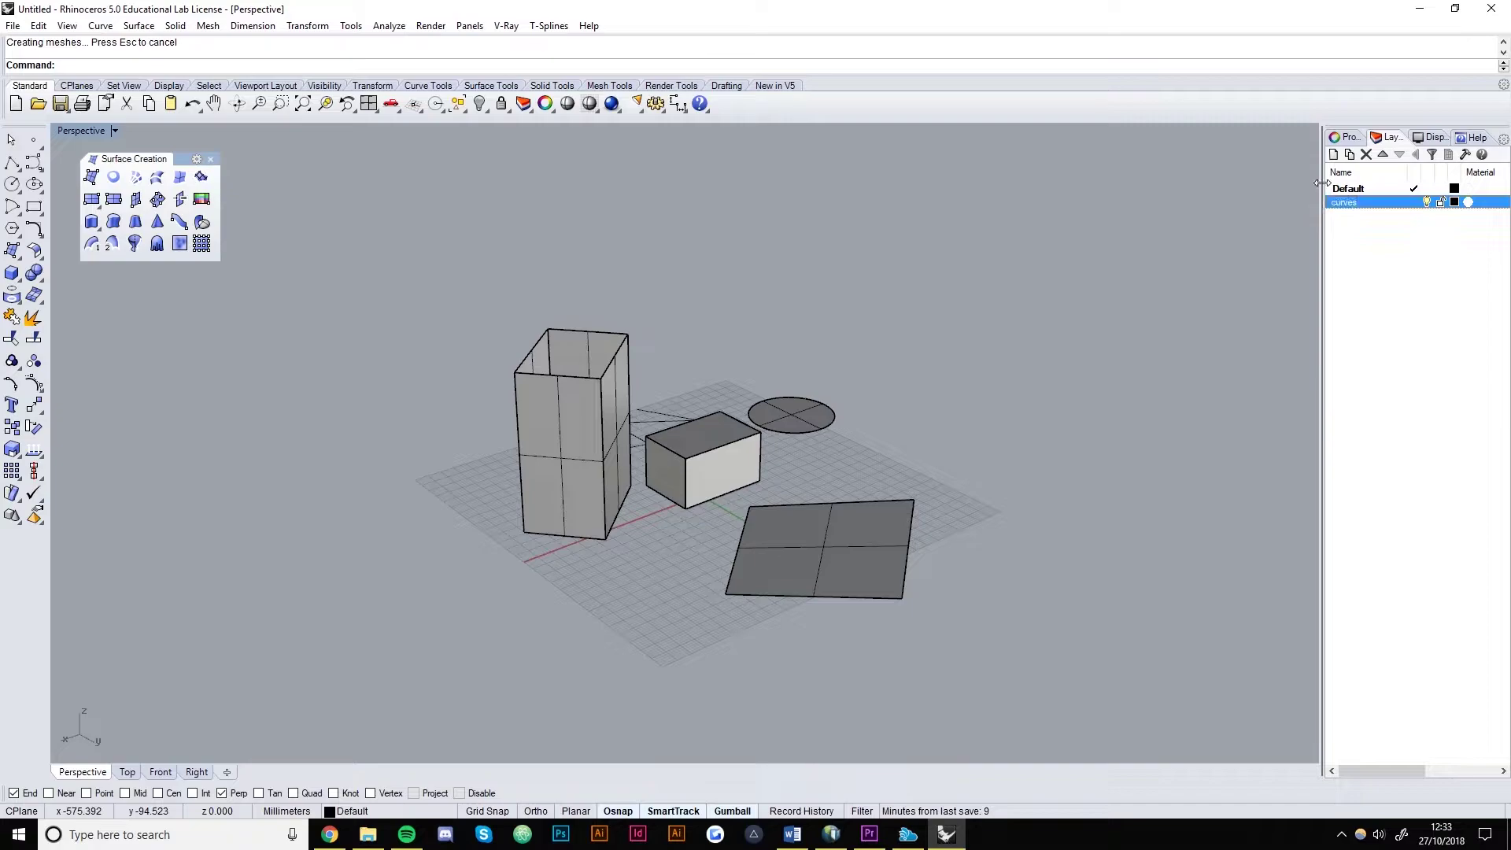
click(1333, 155)
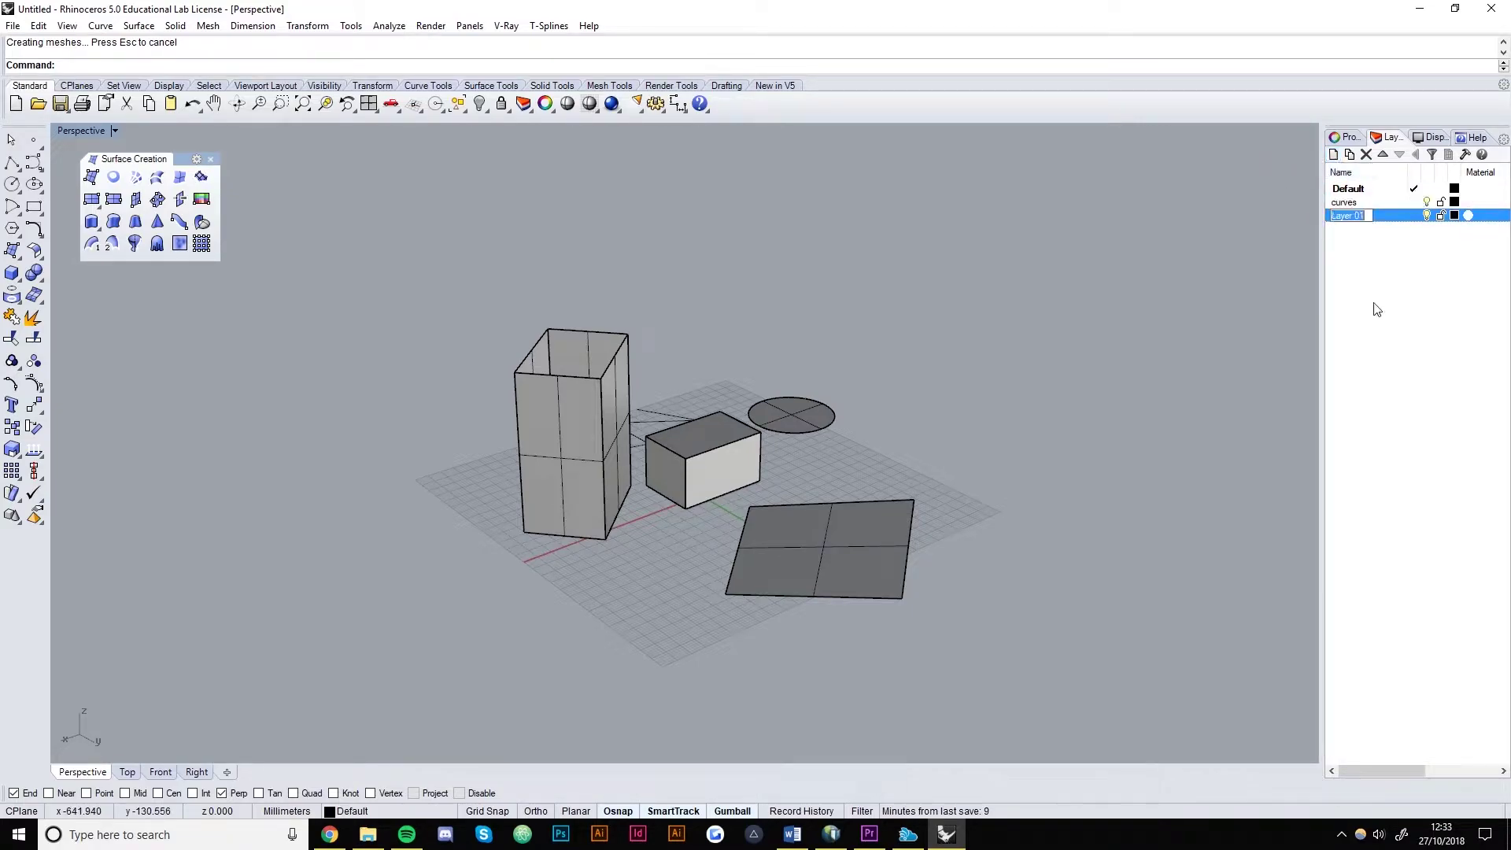
key(Return)
click(1408, 346)
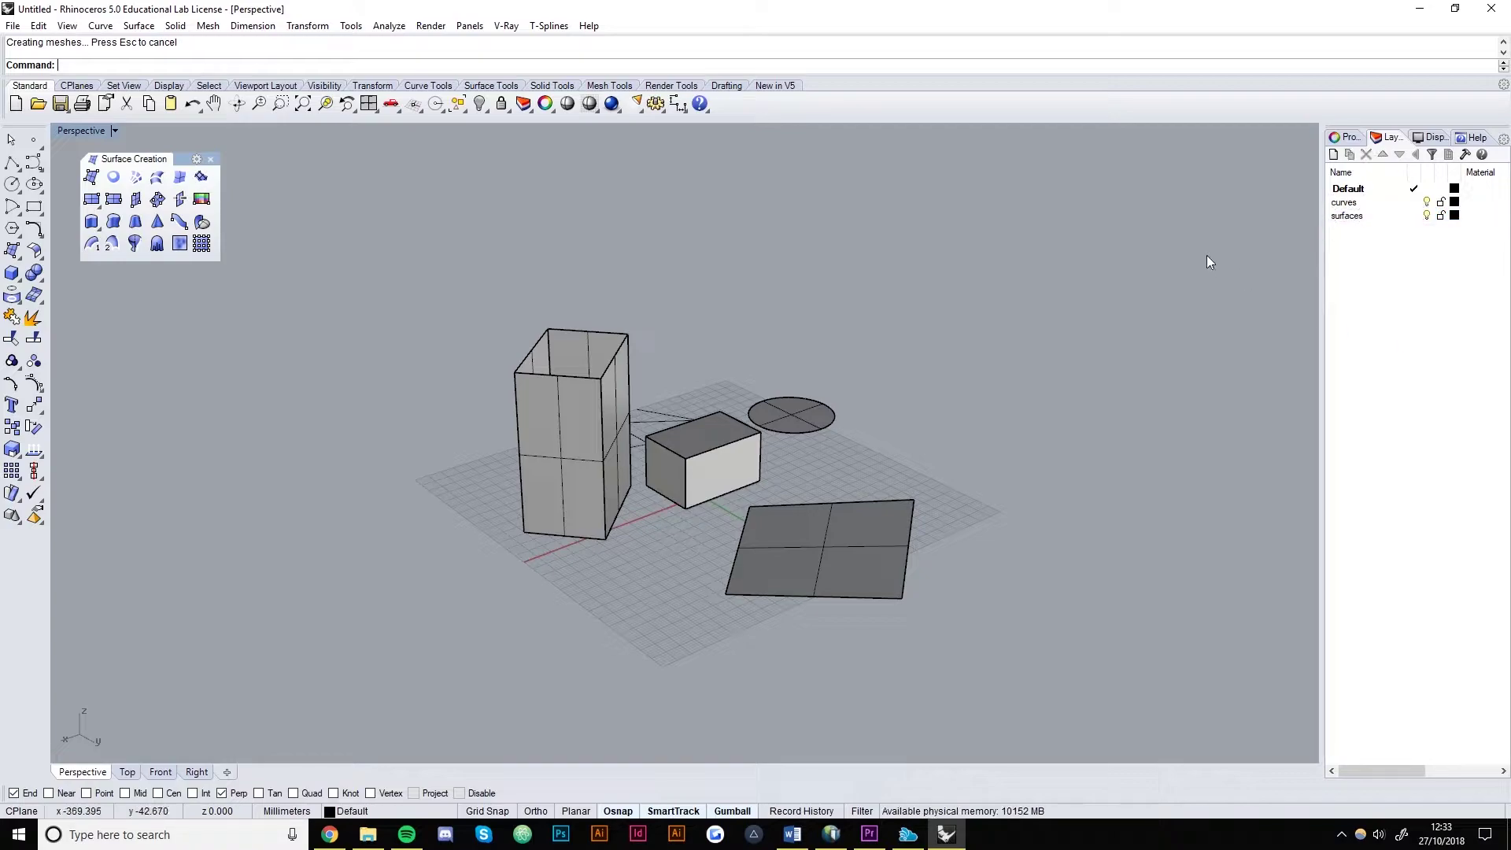
- Move the zigzag polyline to the curves layer, and switch that layer's visibility off and on to check the assignment
right_drag(1146, 246, 1058, 266)
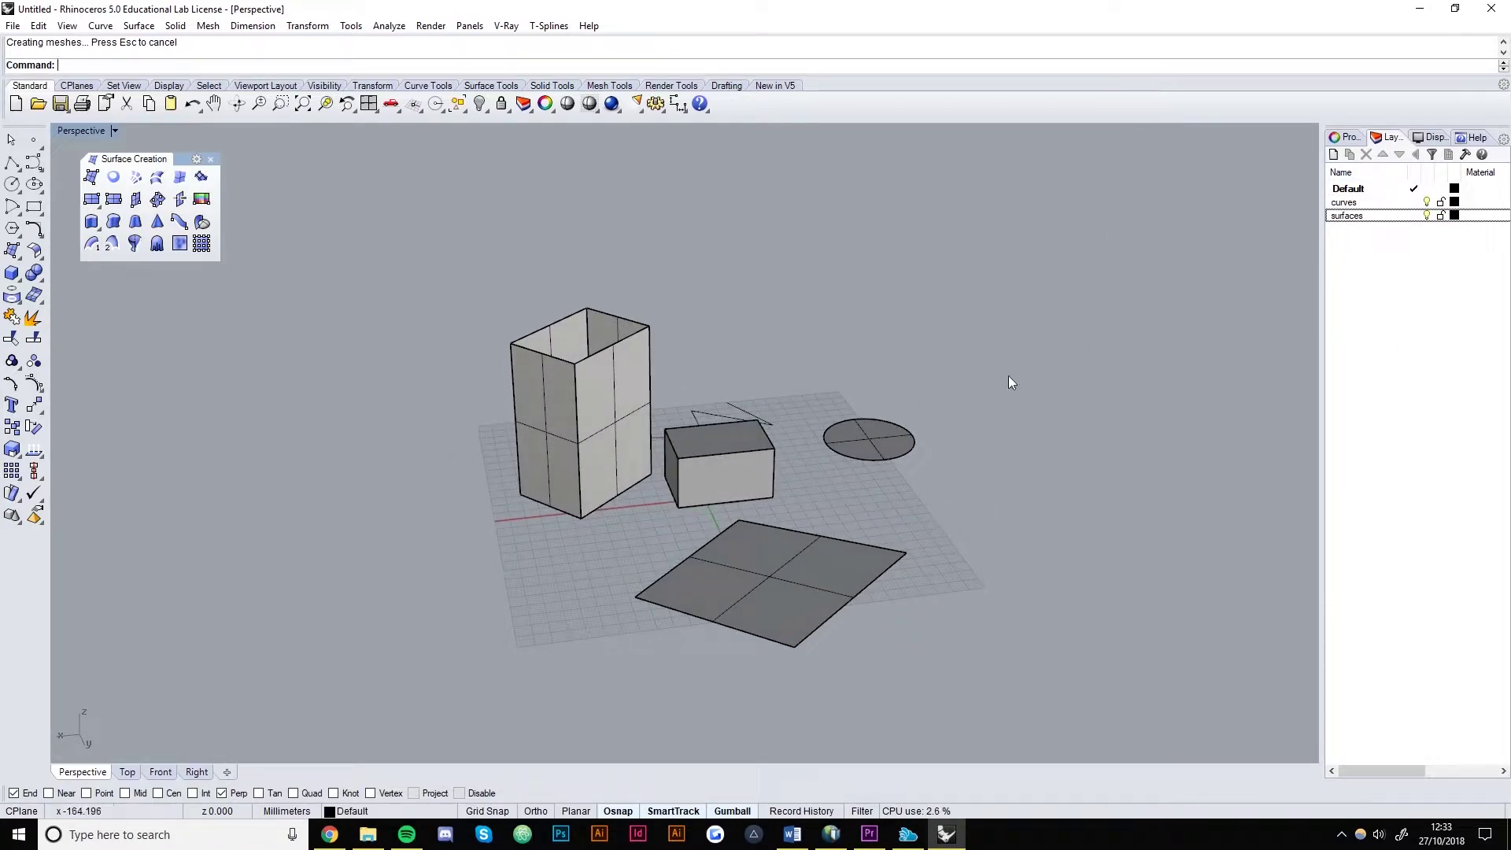
right_drag(834, 537, 882, 449)
click(828, 451)
right_click(1352, 203)
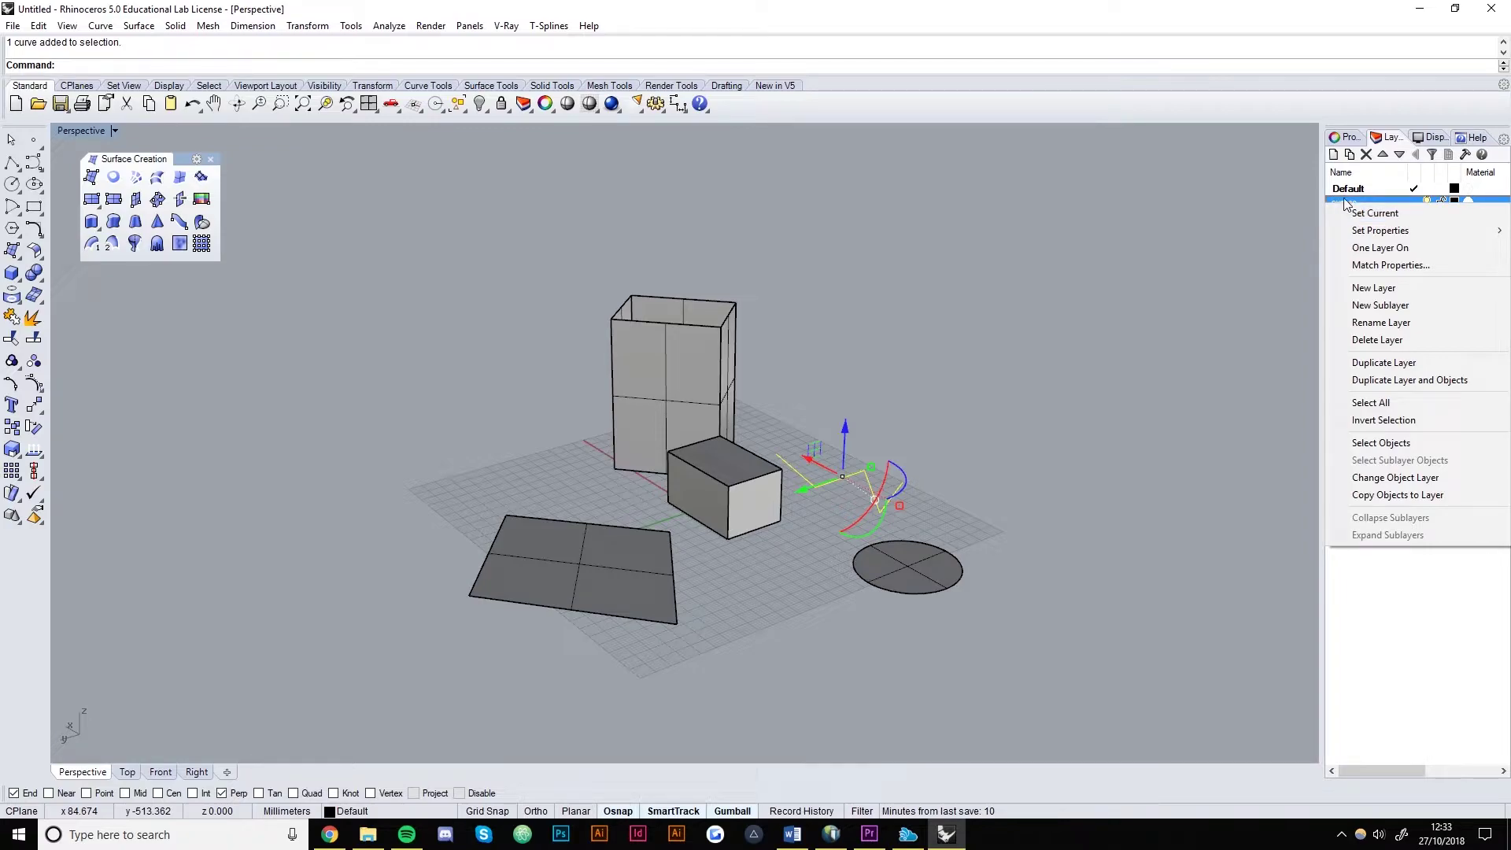
click(1400, 480)
key(Escape)
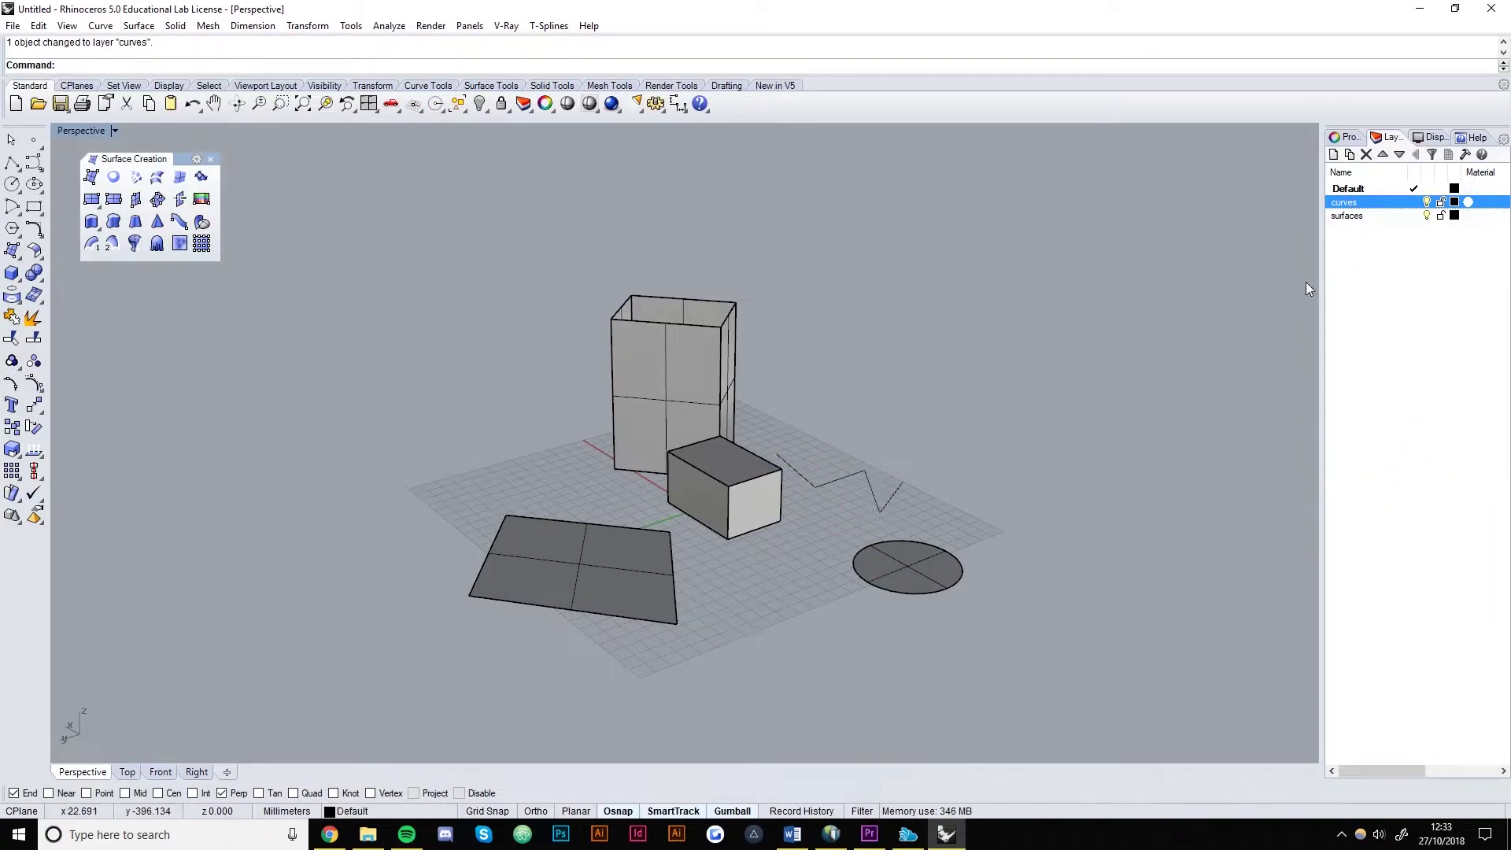
click(1428, 202)
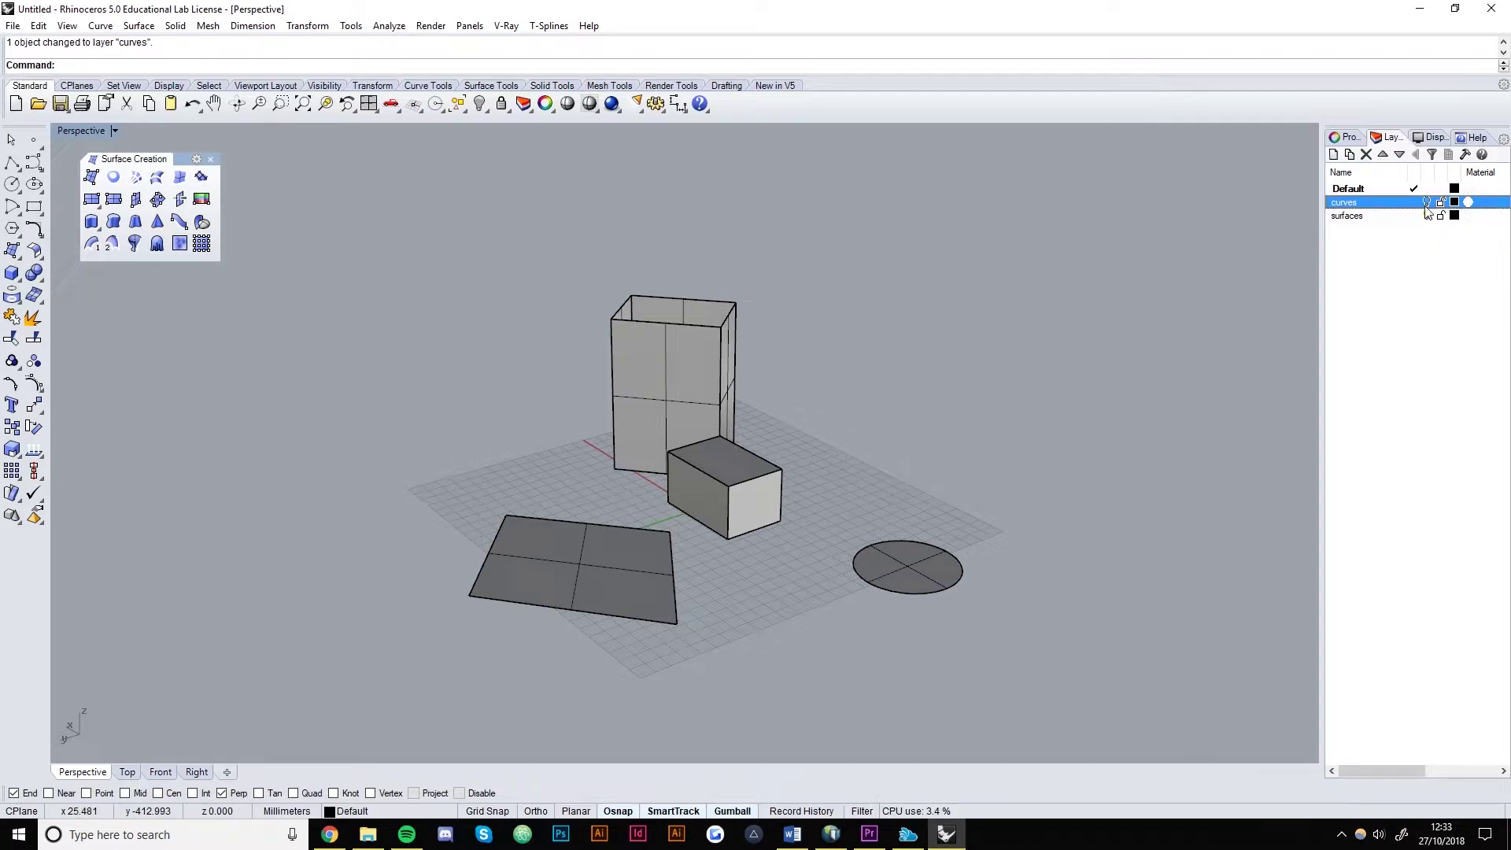
click(1428, 202)
- Move the box, the flat four-corner surface, the tall open polysurface and the circular surface to the surfaces layer
right_drag(1084, 437, 906, 485)
click(726, 503)
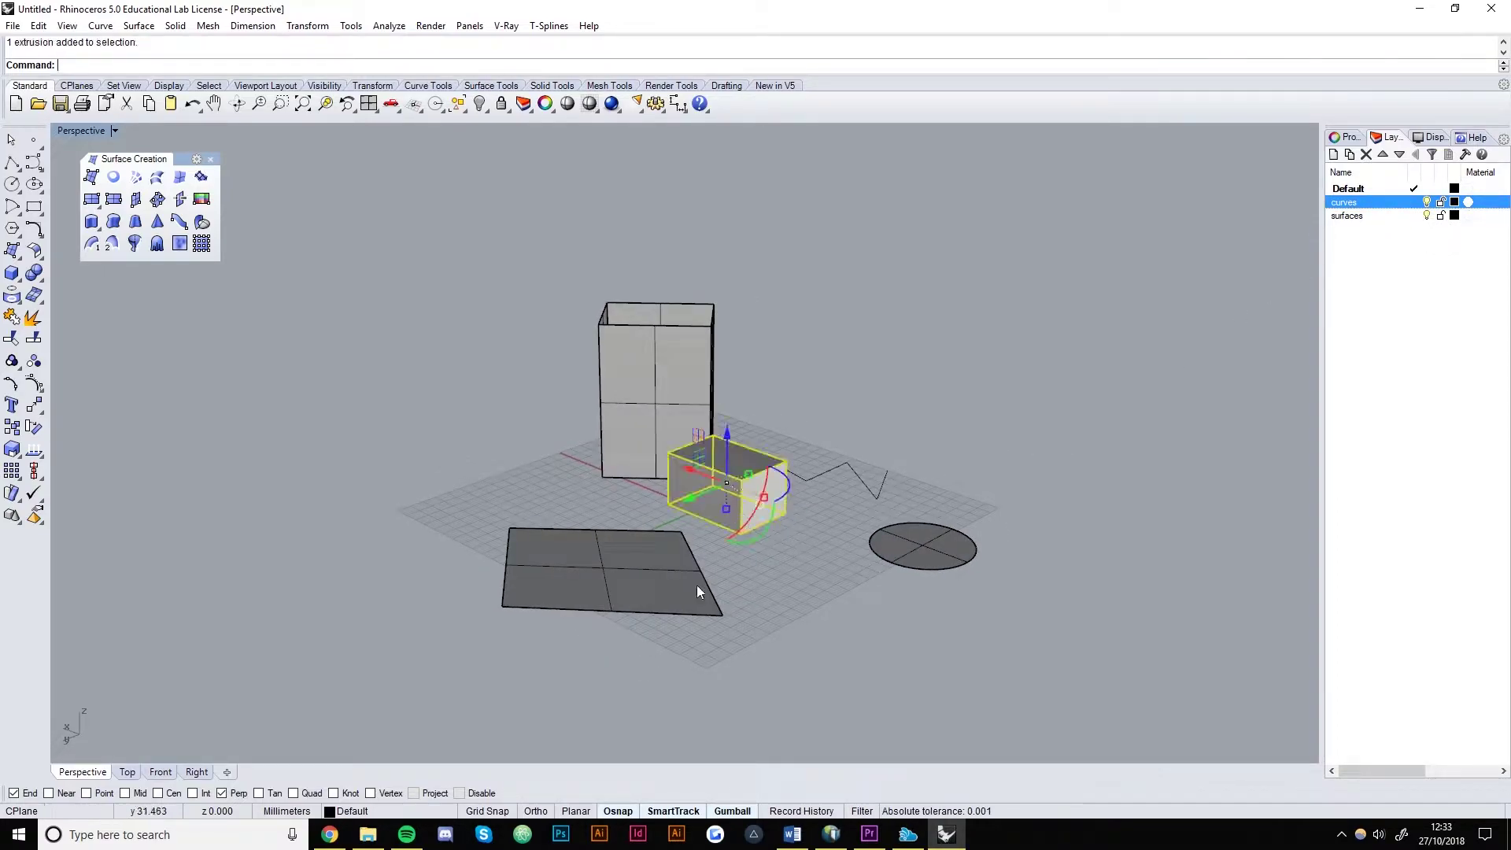
shift+click(655, 584)
shift+click(639, 447)
shift+click(919, 541)
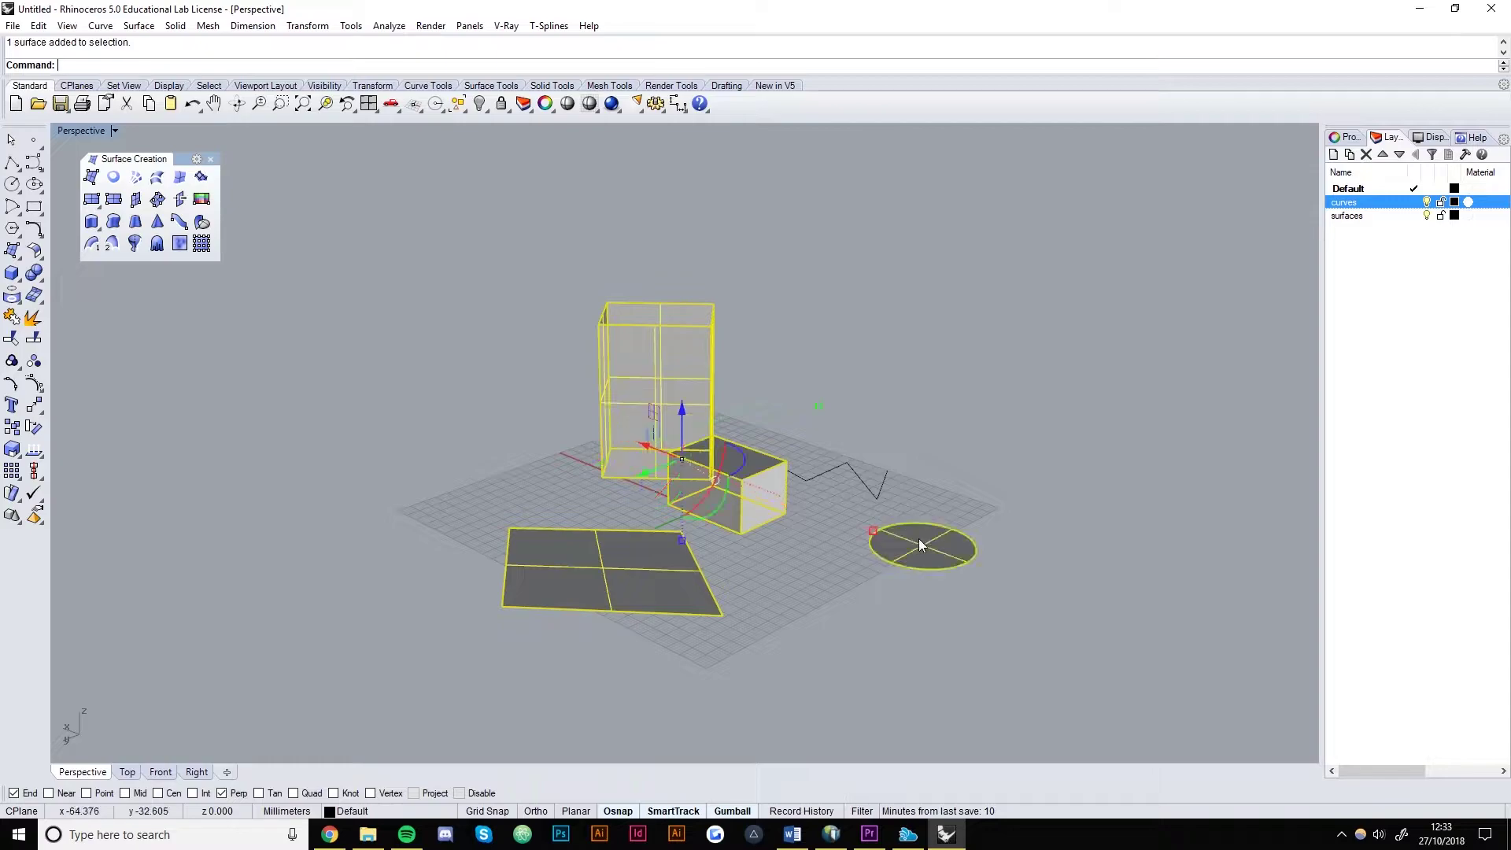
right_click(1349, 218)
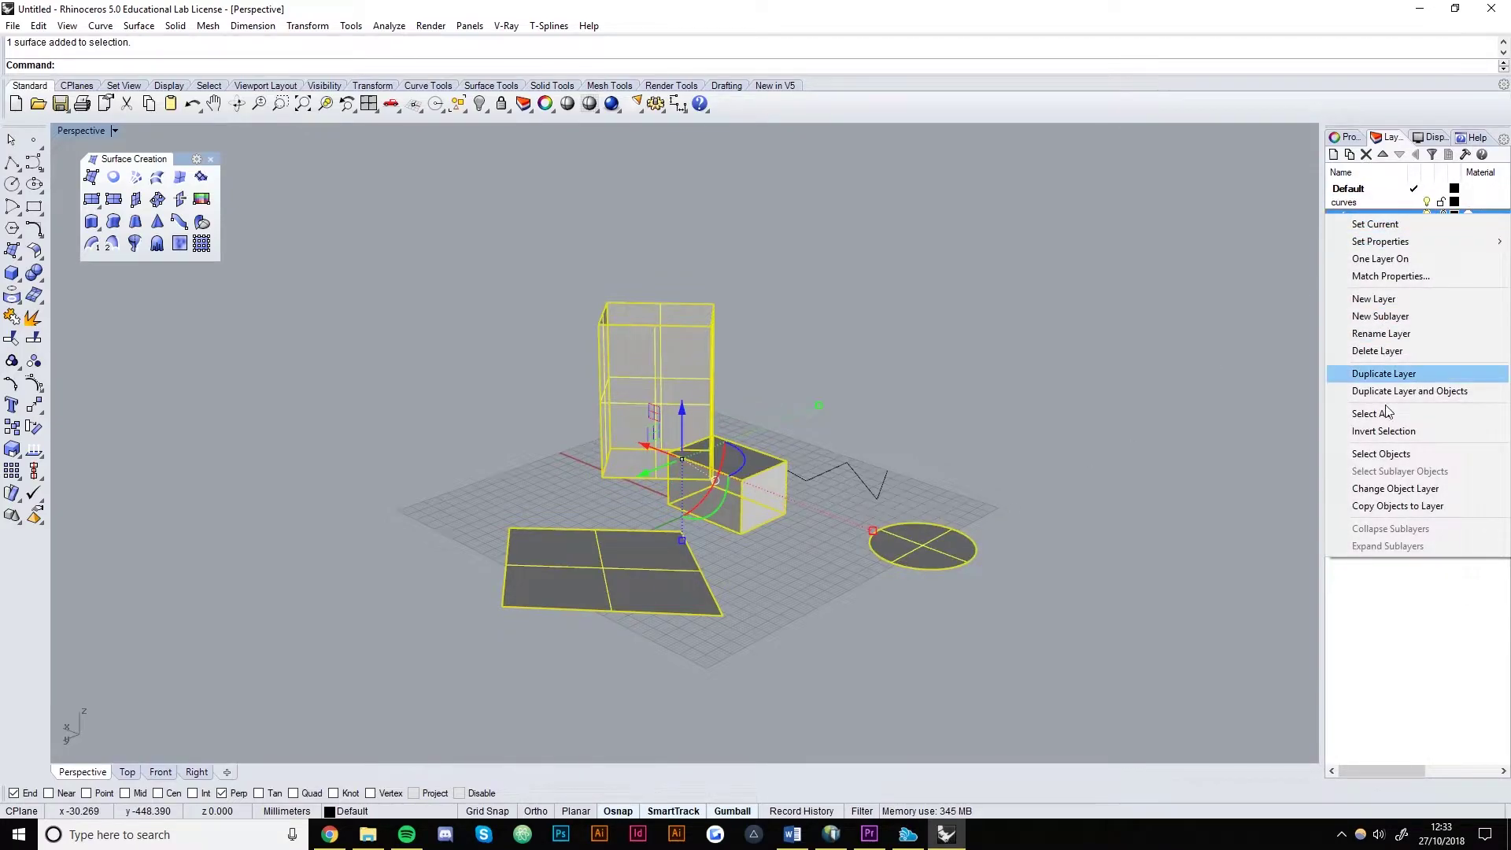
click(1391, 489)
right_drag(929, 472, 1121, 365)
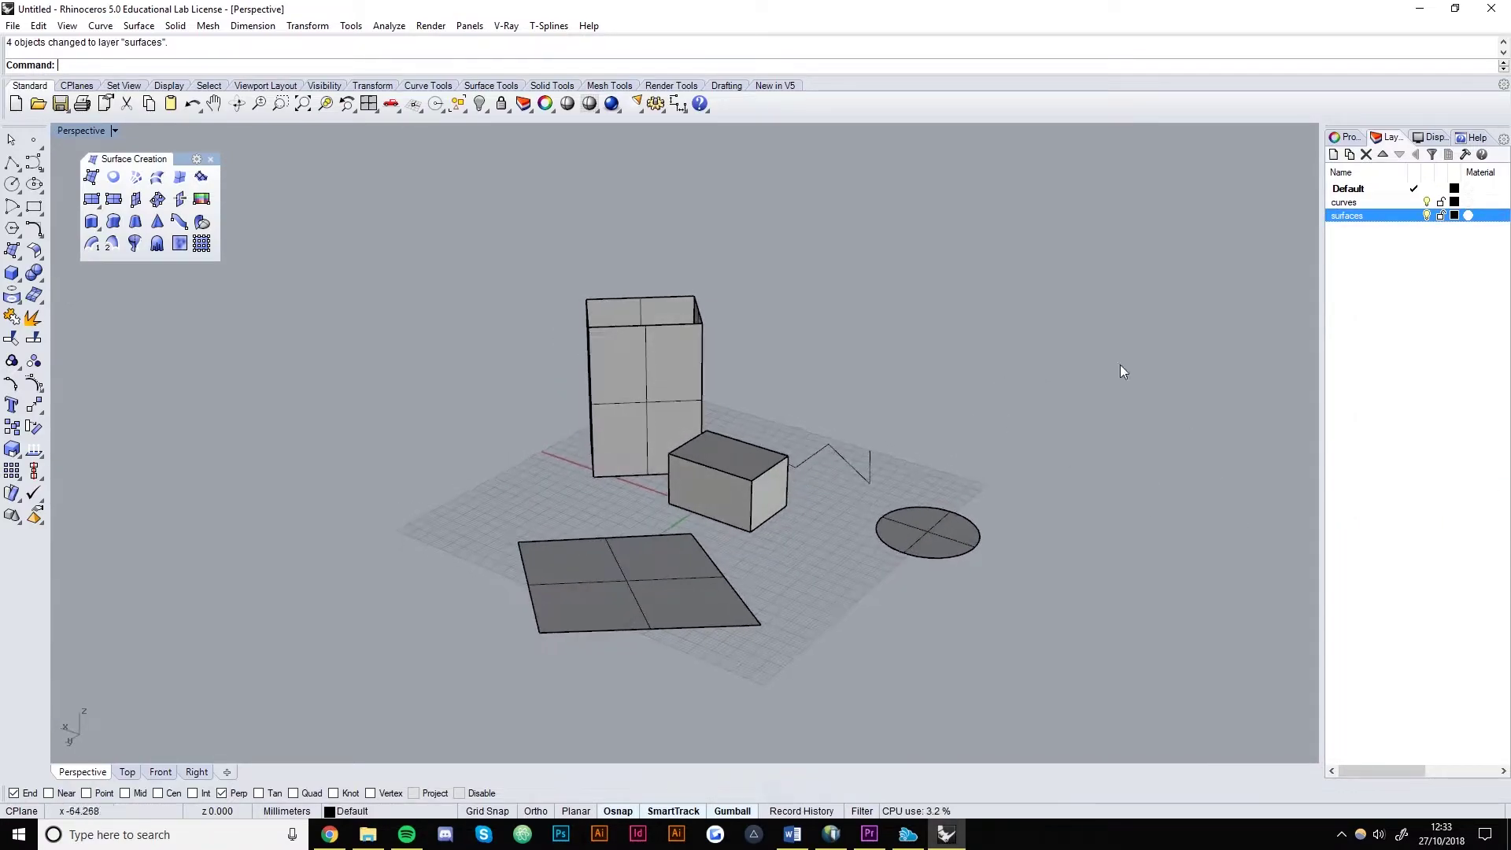
- Set the surfaces layer's color to red (R 253, G 0, B 0)
click(1455, 216)
click(822, 388)
click(764, 328)
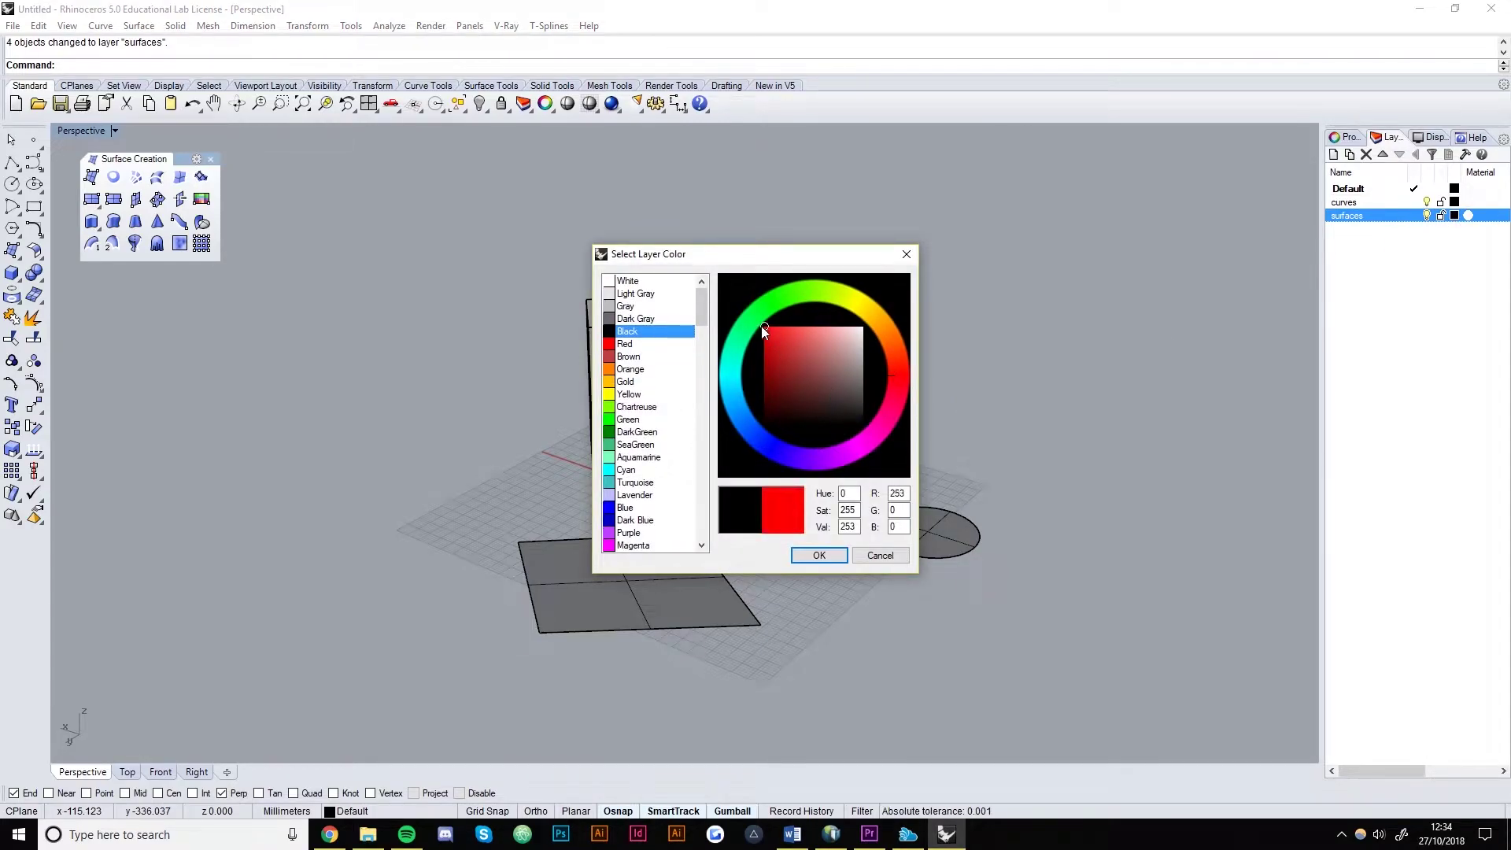
click(819, 555)
right_drag(883, 616, 870, 512)
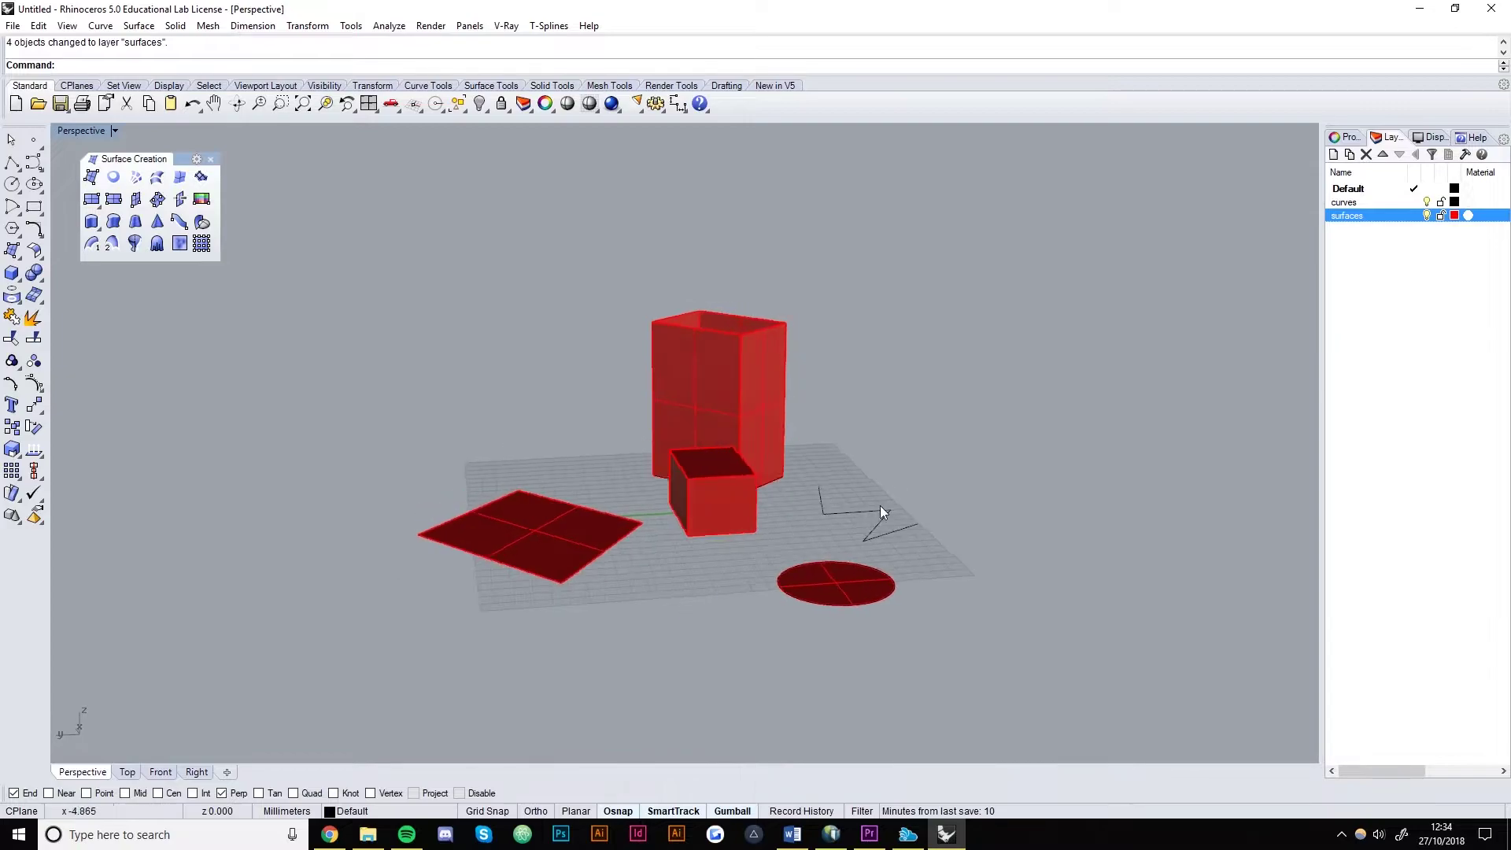
- Set the curves layer's color to blue (R 0, G 27, B 255)
click(1455, 202)
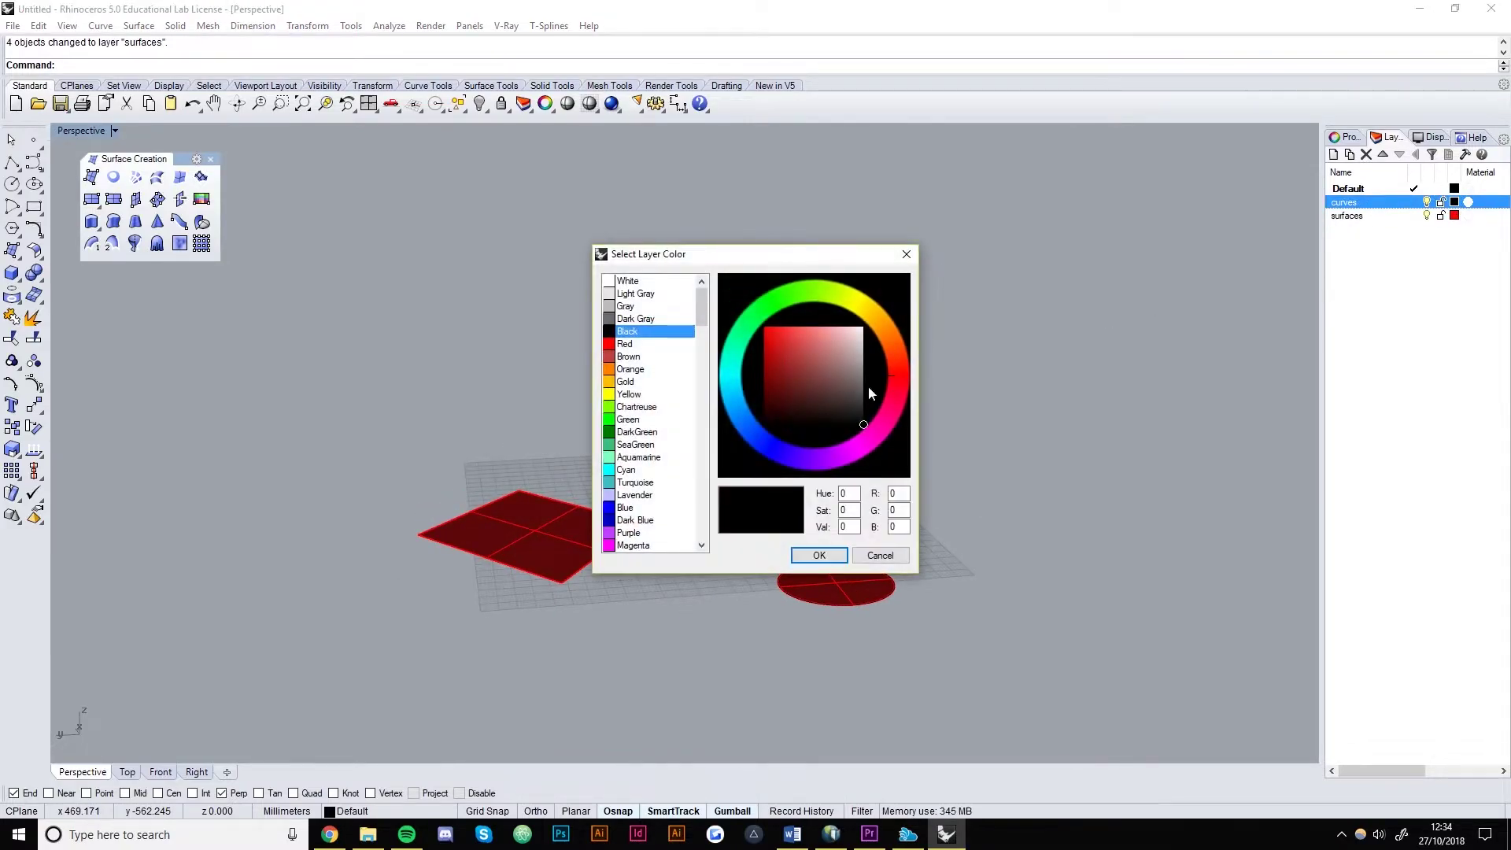
click(783, 447)
click(764, 326)
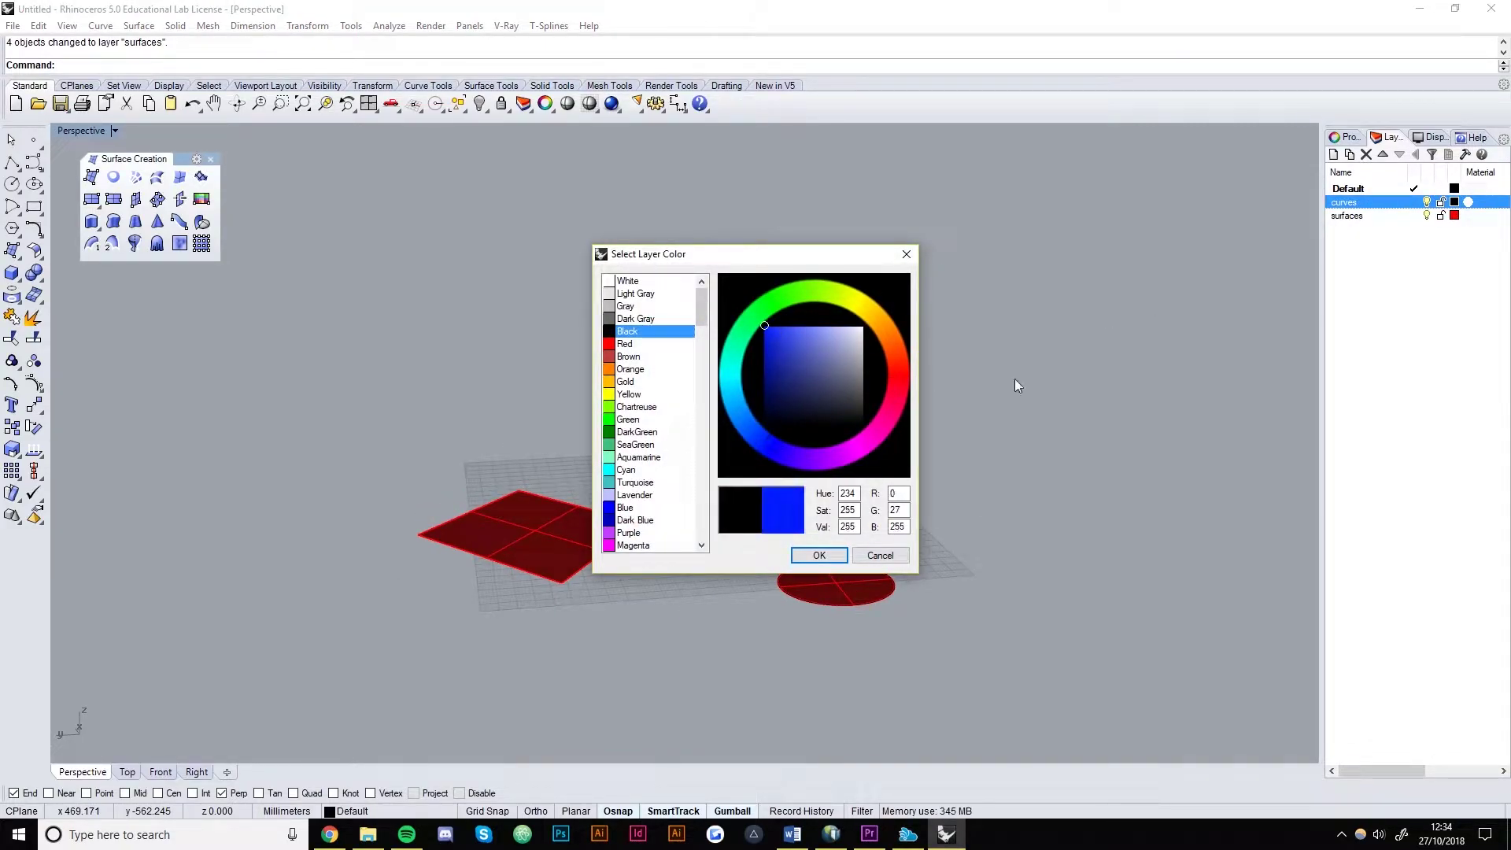
click(819, 556)
right_drag(811, 521, 640, 466)
scroll(844, 557, up, 2)
scroll(796, 560, up, 2)
scroll(864, 445, down, 3)
scroll(858, 467, up, 1)
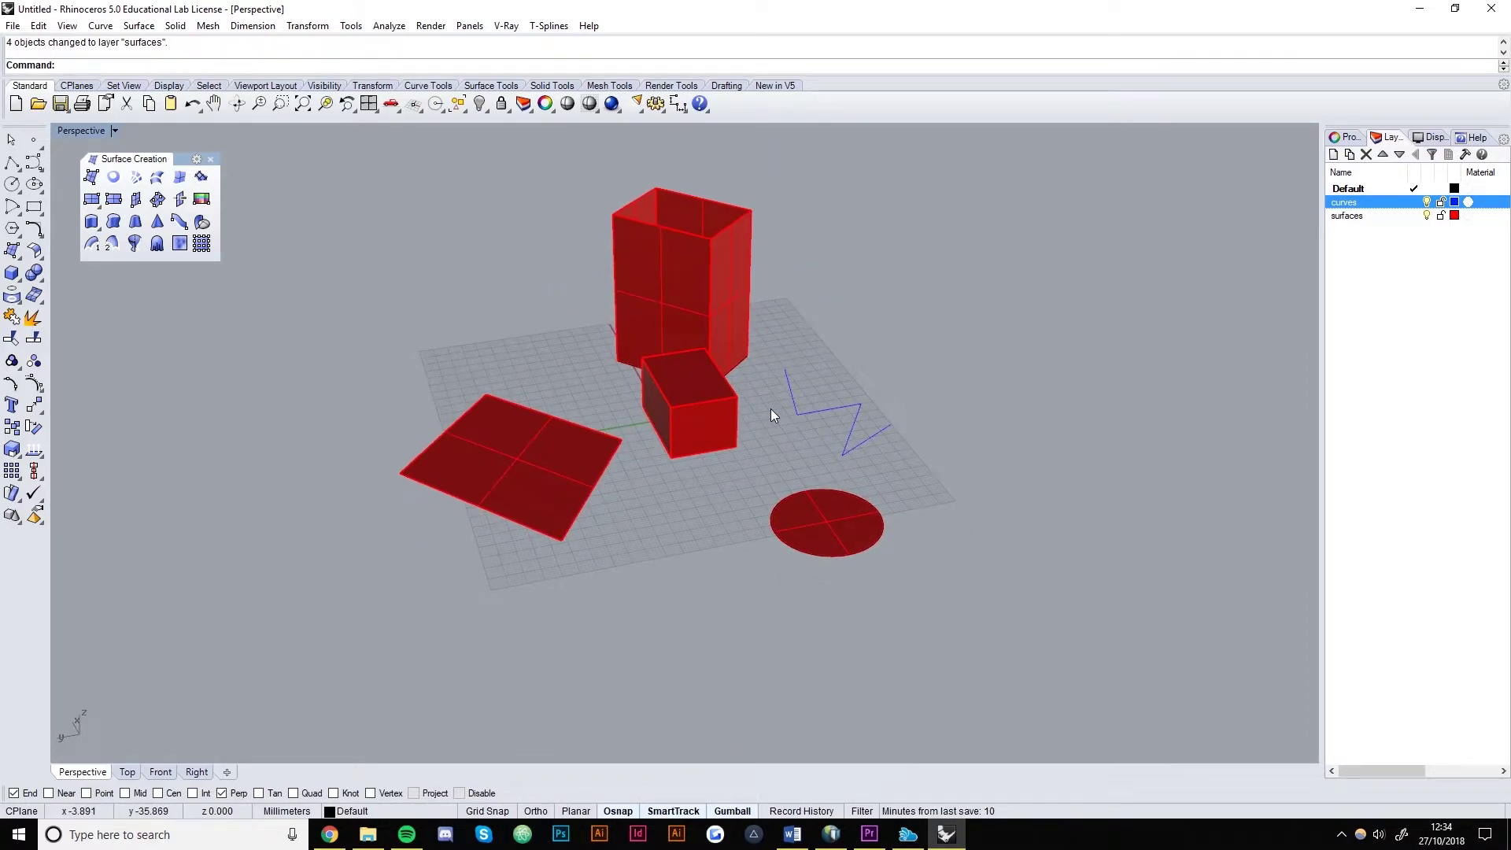
mouse_move(600, 409)
shift+right_down()
mouse_move(635, 444)
mouse_move(606, 425)
shift+right_up()
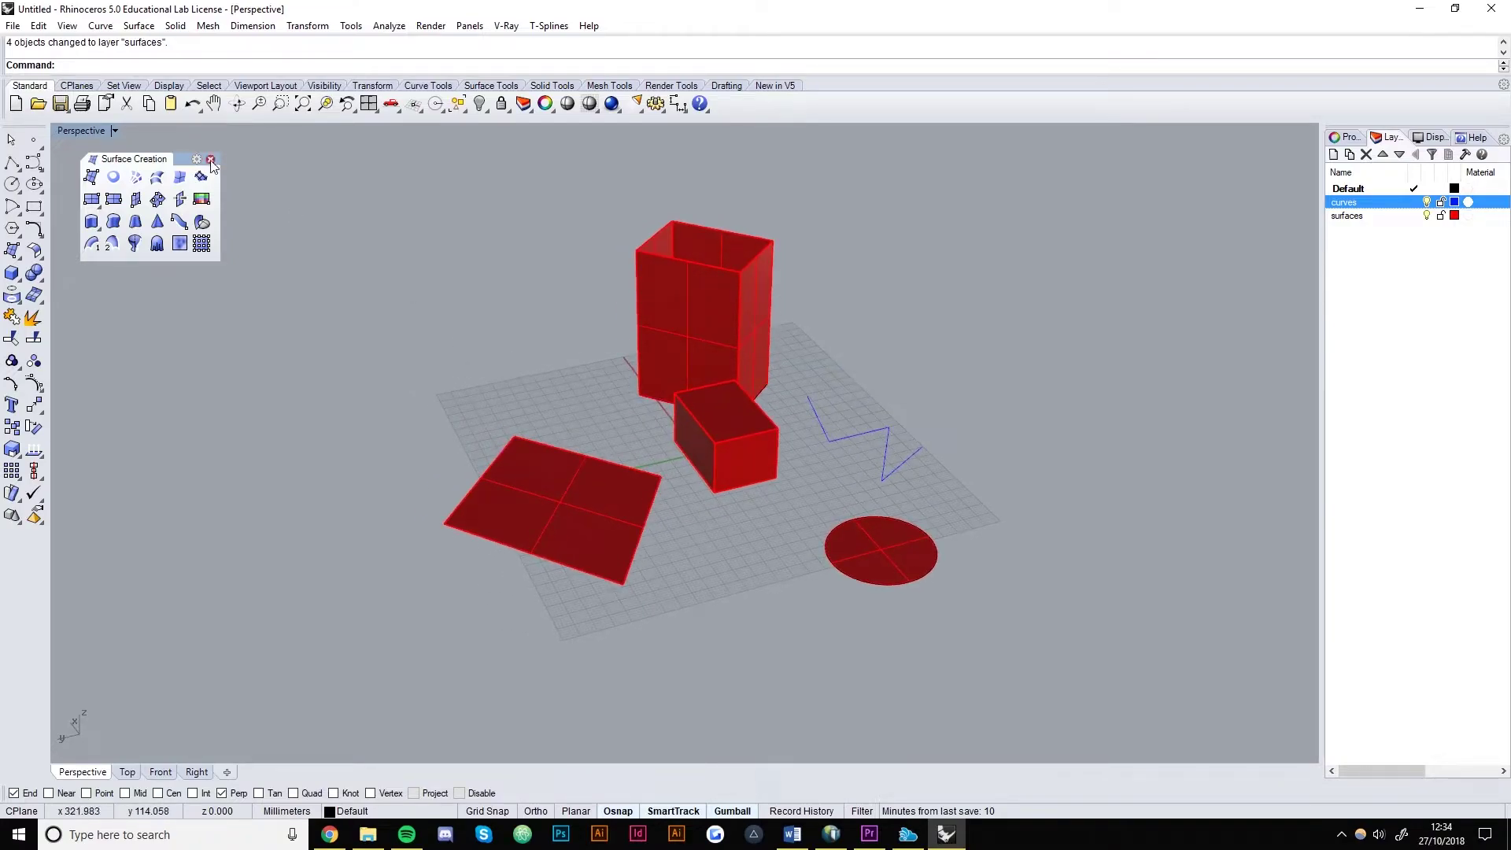
- Replace the floating Surface Creation tools with Solid Creation, and create a solid box about 39 mm tall beyond the grid's edge
click(211, 160)
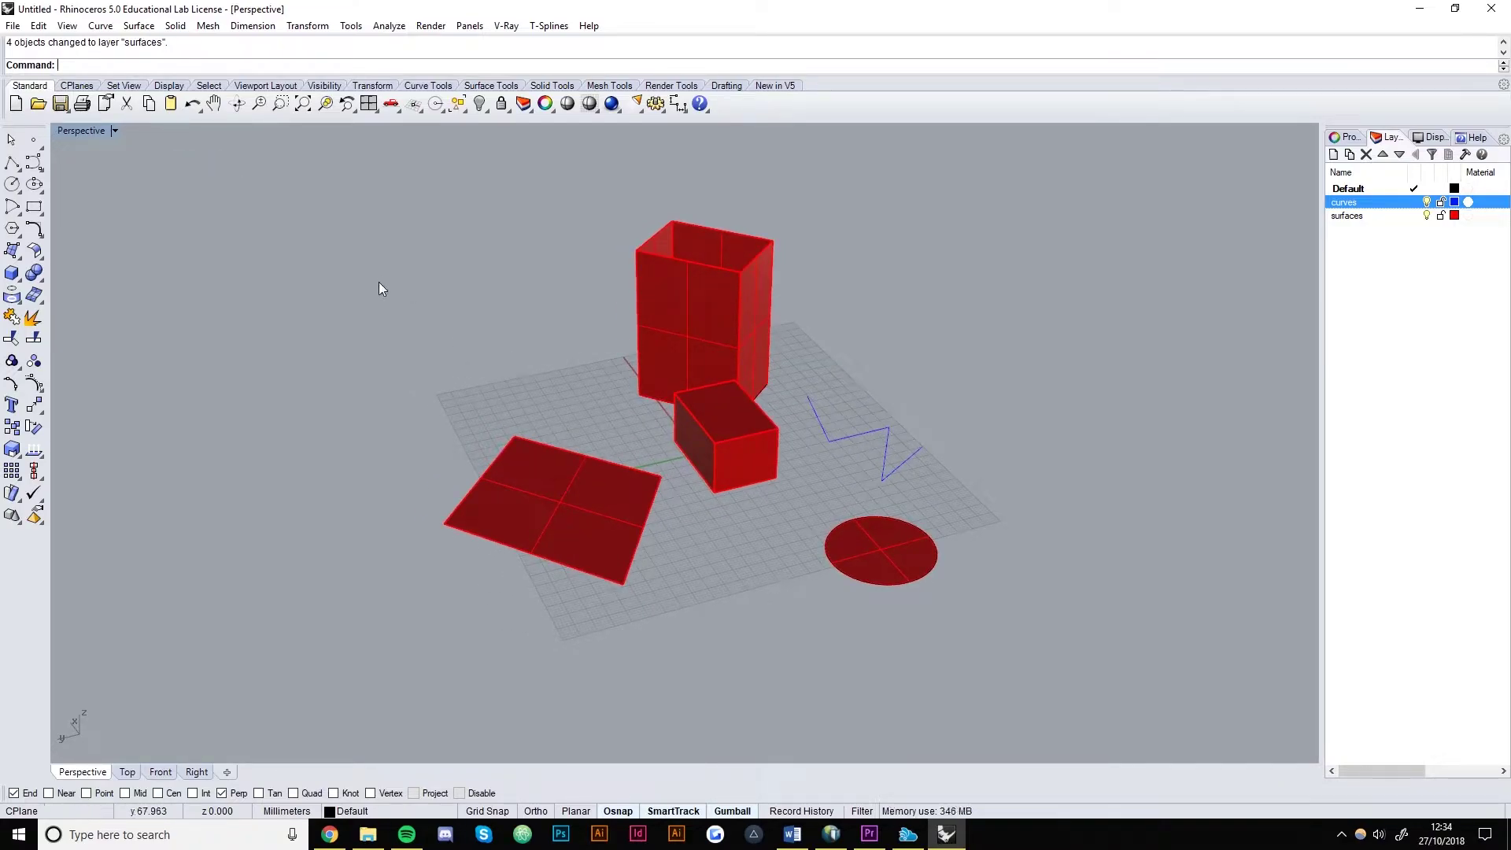
click(19, 283)
drag(75, 270, 126, 175)
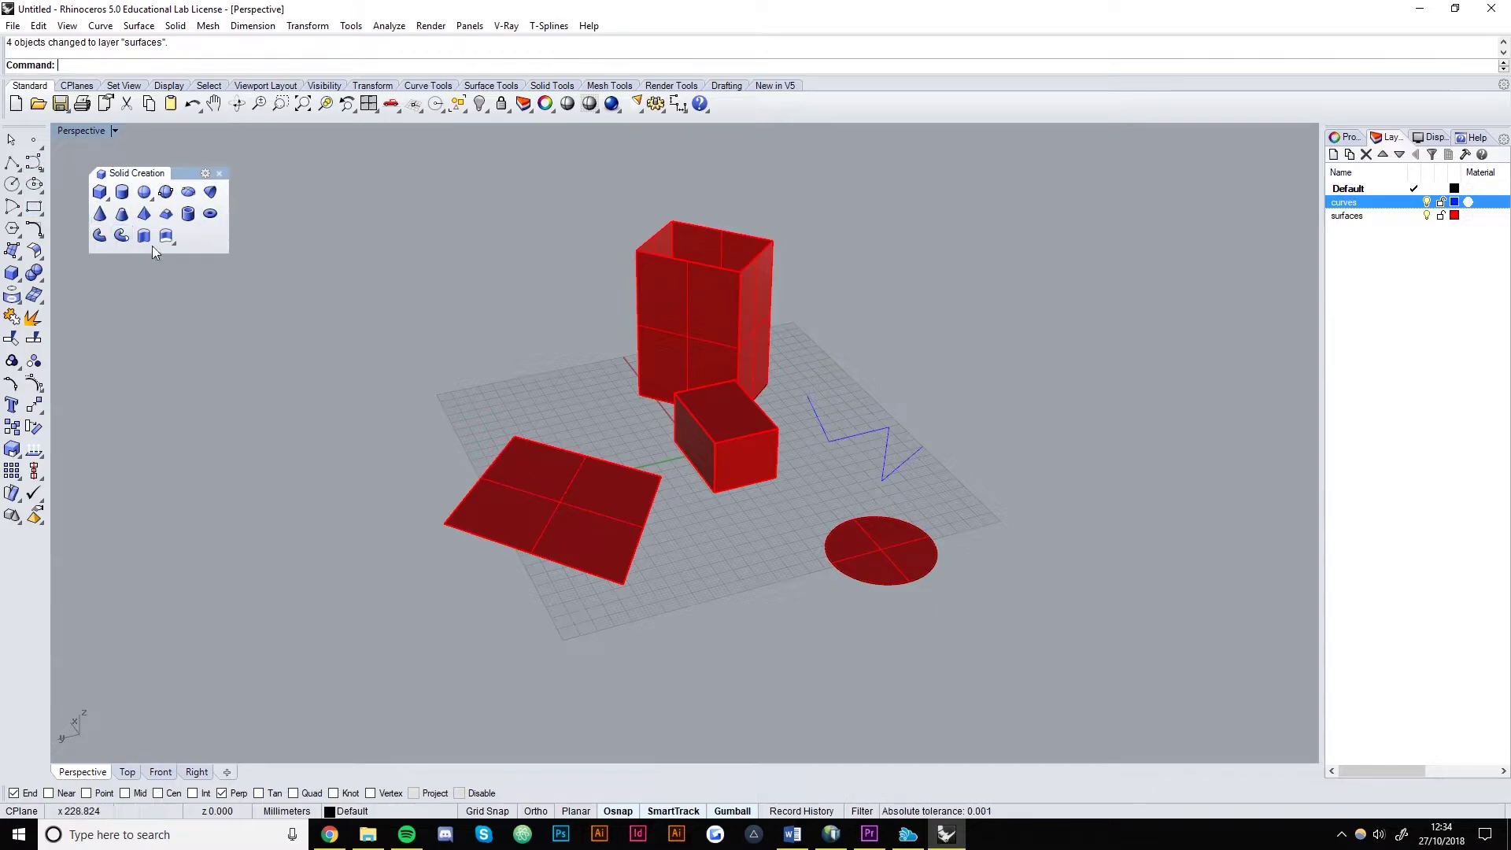
click(99, 191)
click(391, 337)
click(485, 358)
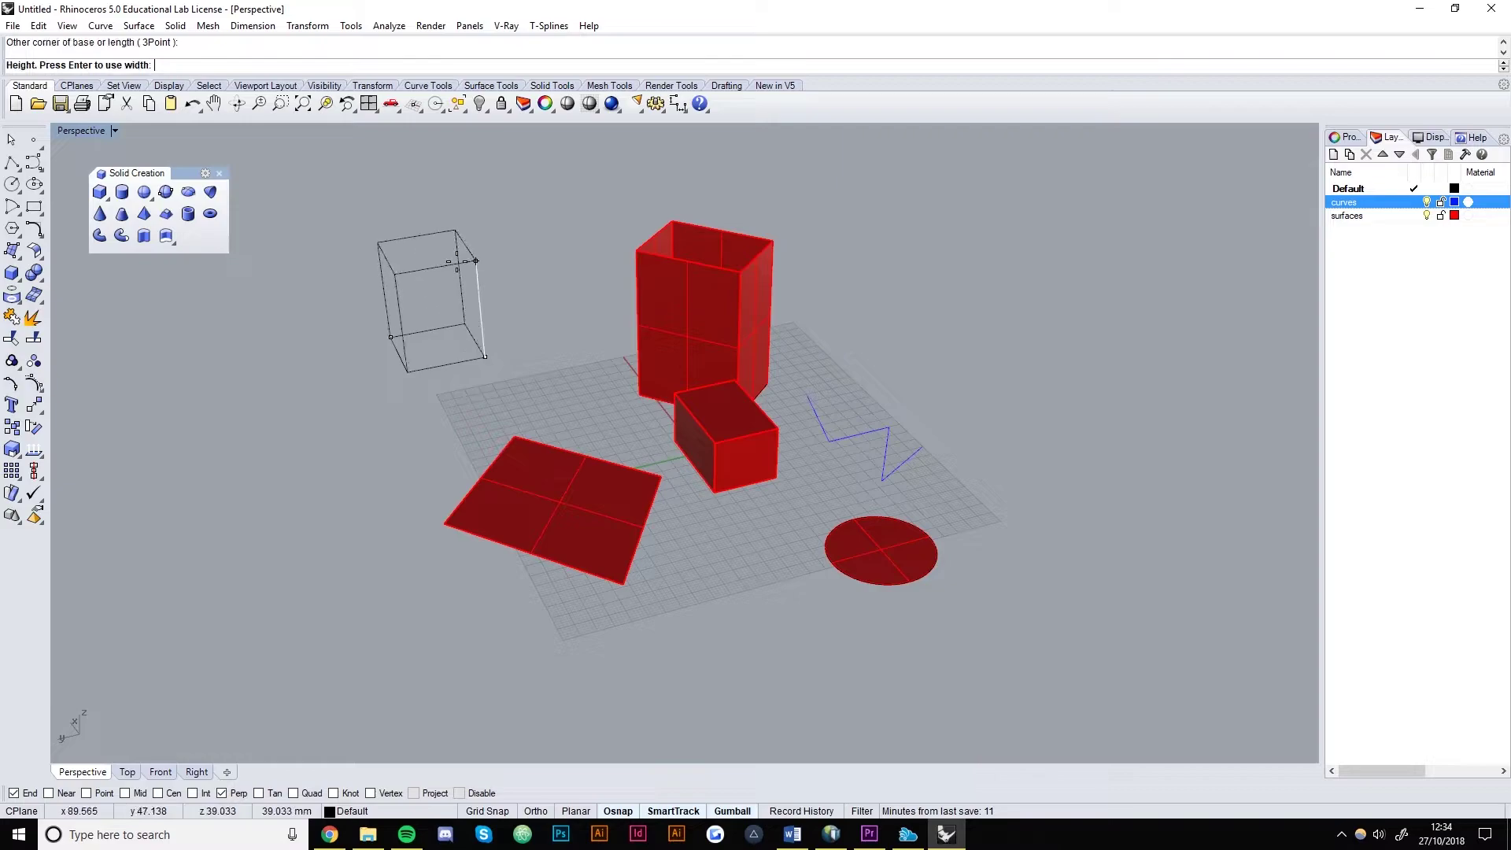
click(476, 260)
- Create a solid cylinder in the empty area beside the new grey box
click(121, 192)
click(251, 478)
click(298, 494)
click(236, 368)
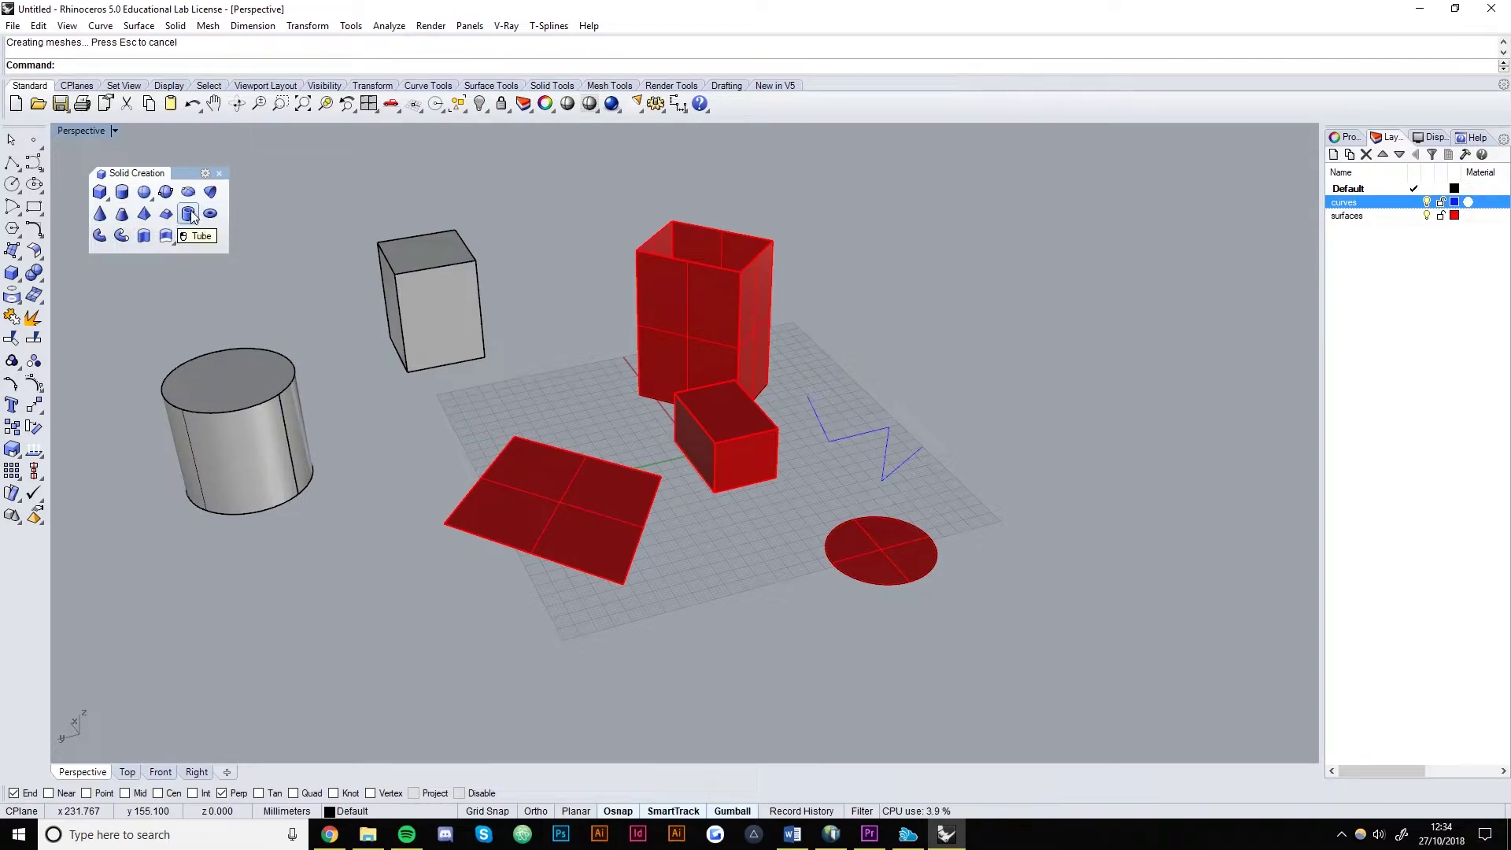
scroll(734, 361, down, 4)
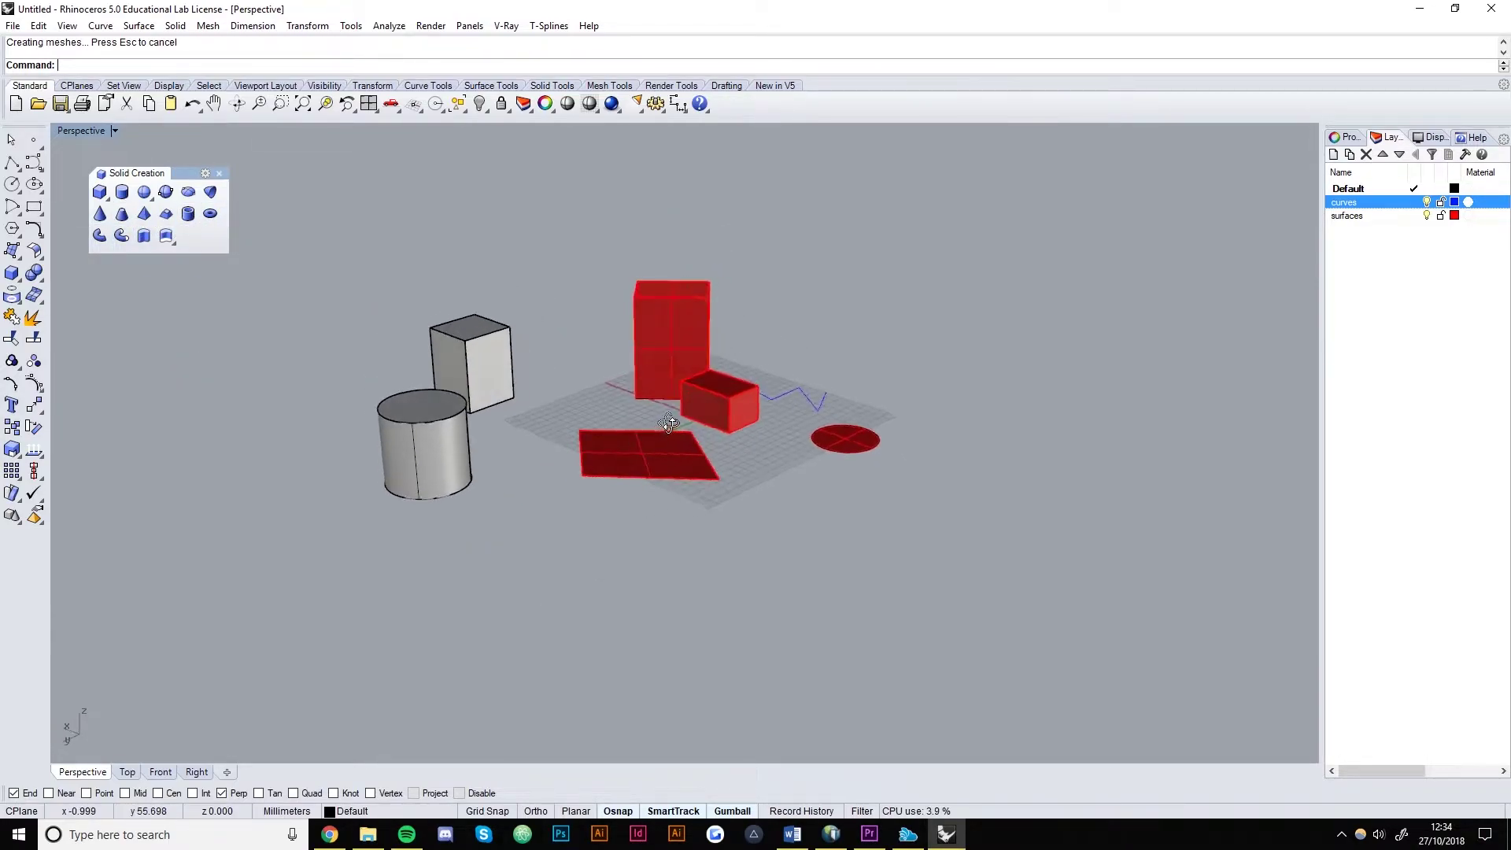
- Close the floating Solid Creation tools and float the Solid Tools set in their place
click(218, 173)
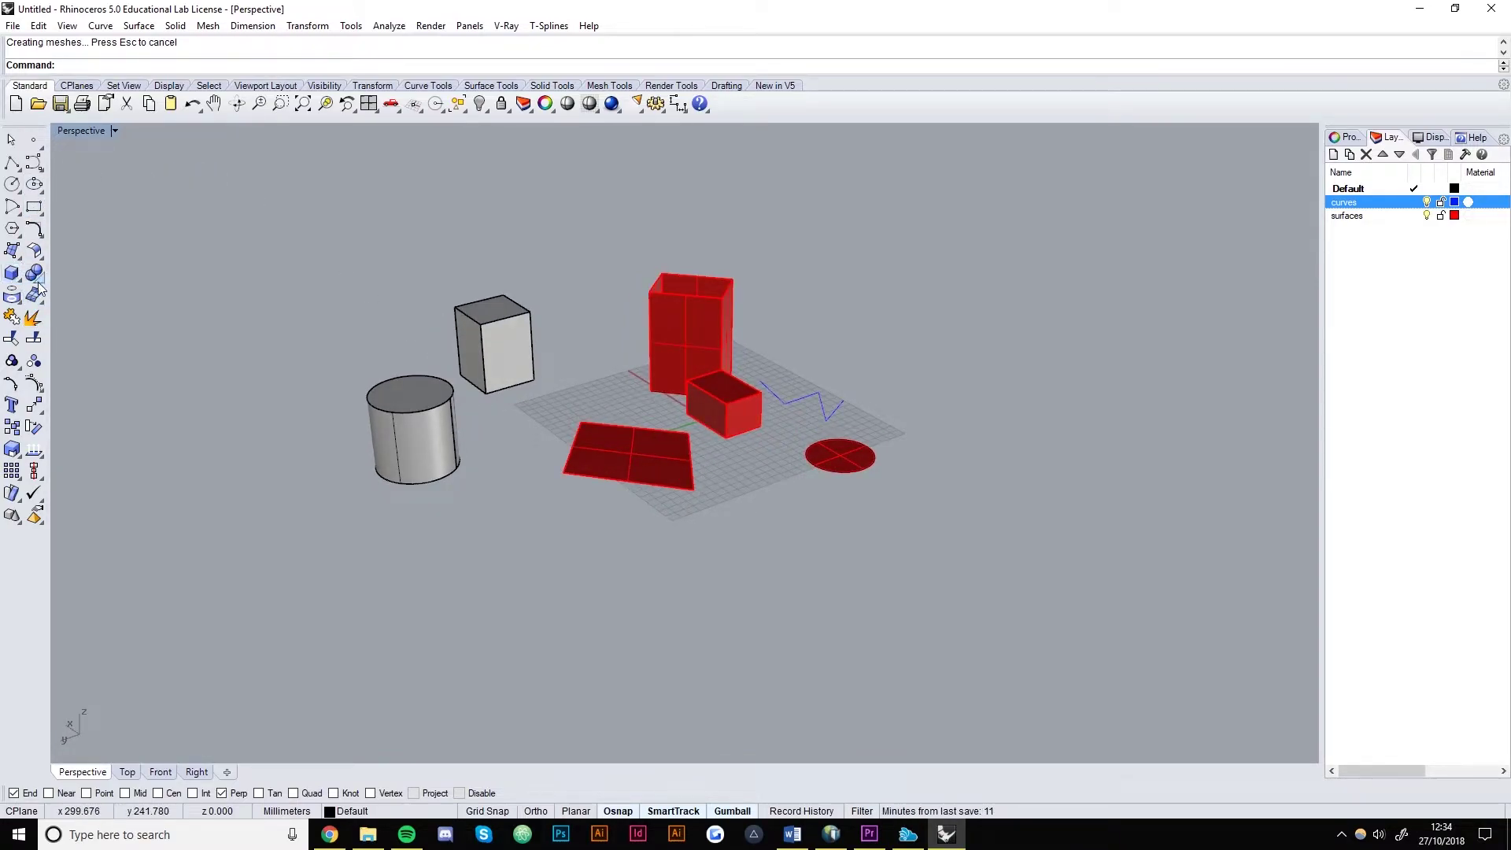
click(15, 271)
drag(78, 259, 112, 144)
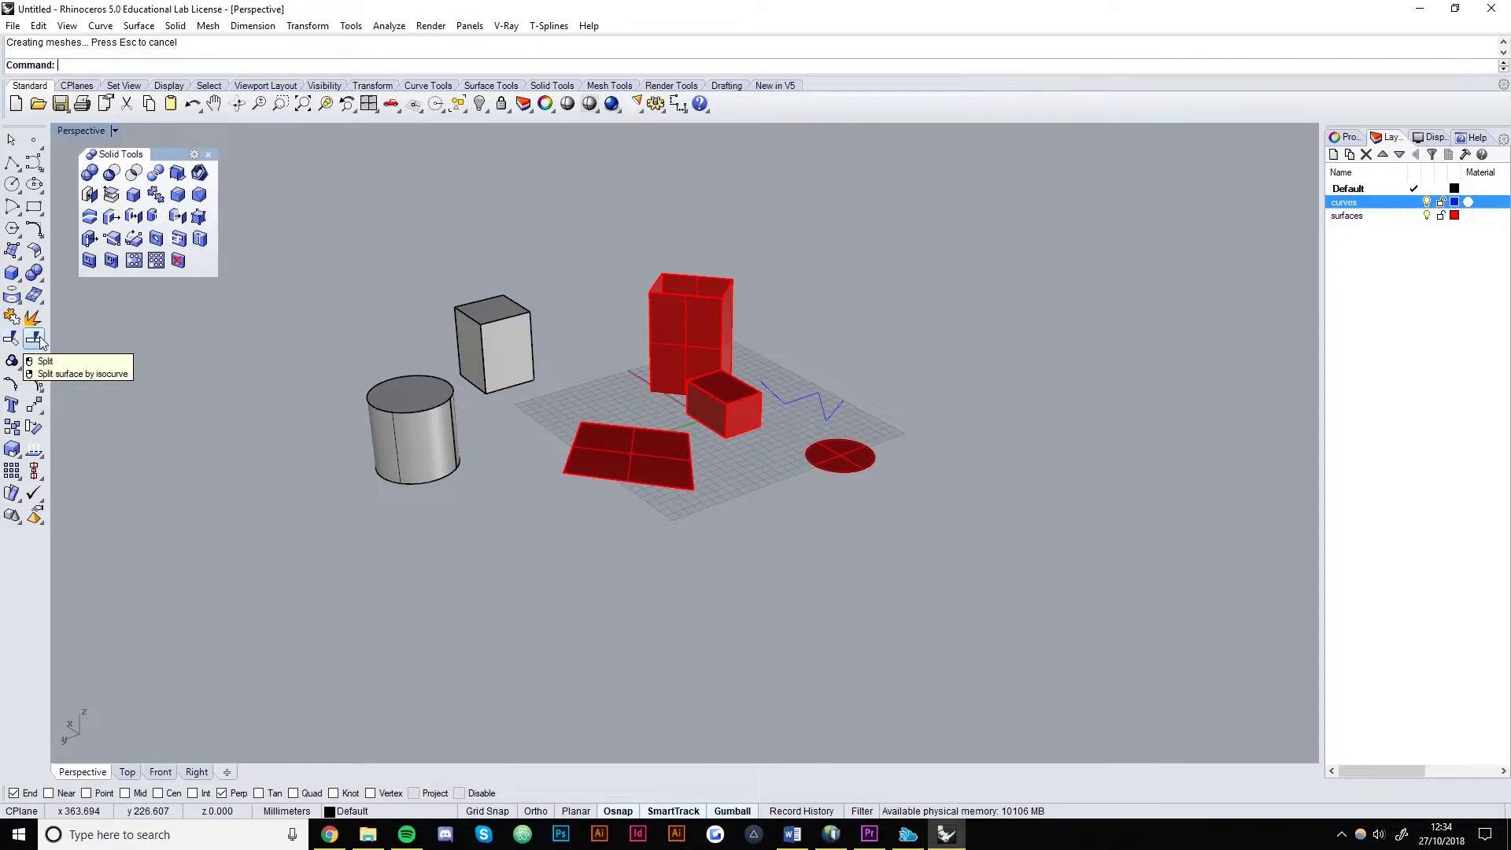
- Draw a straight single-segment polyline across the base of the grey box, extending past it on both sides
right_drag(450, 442, 676, 467)
click(7, 171)
scroll(611, 376, up, 3)
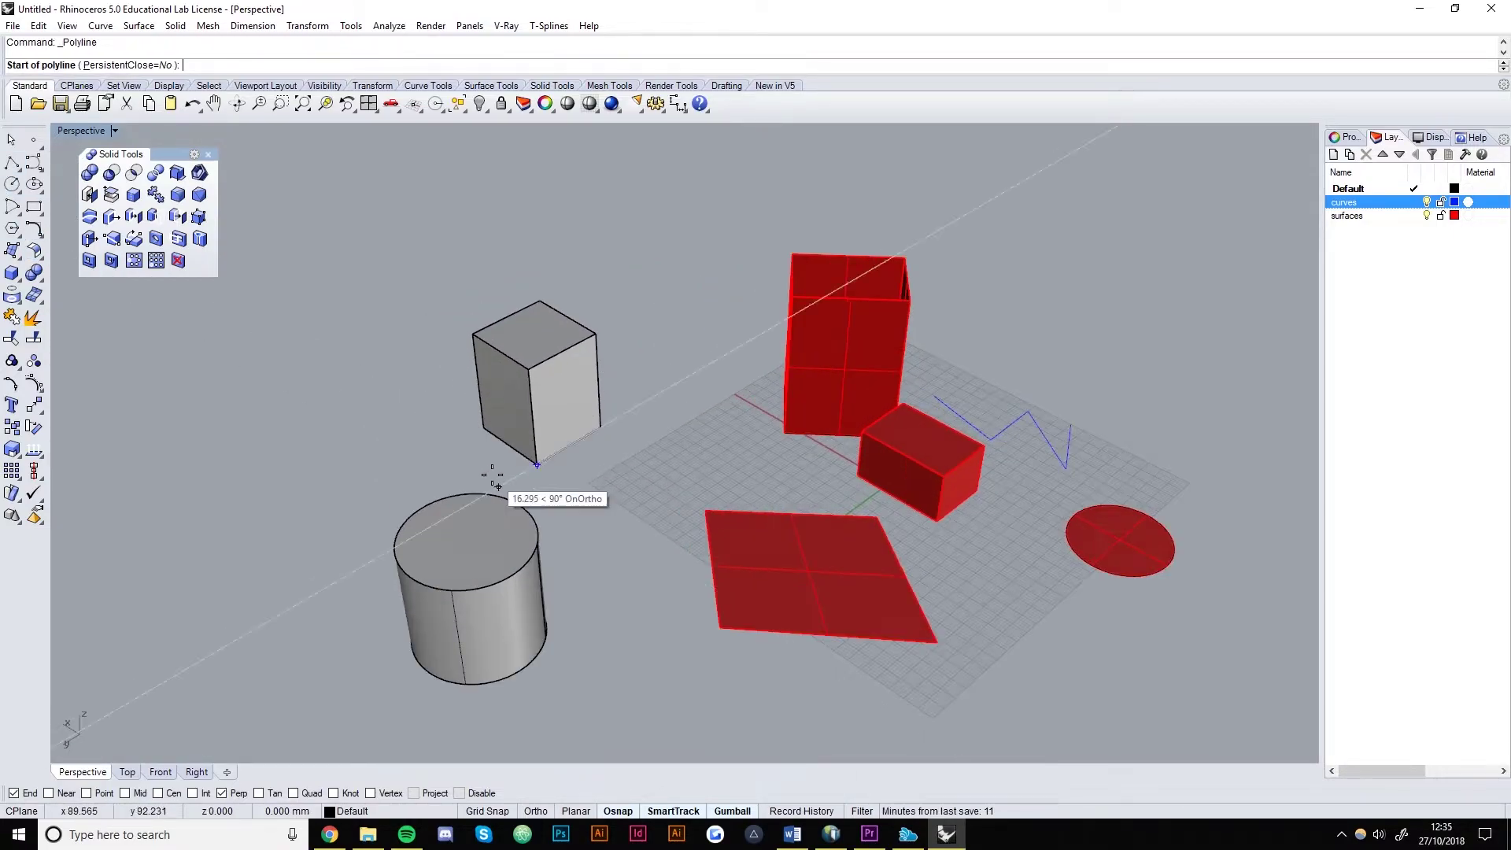
click(538, 464)
click(703, 333)
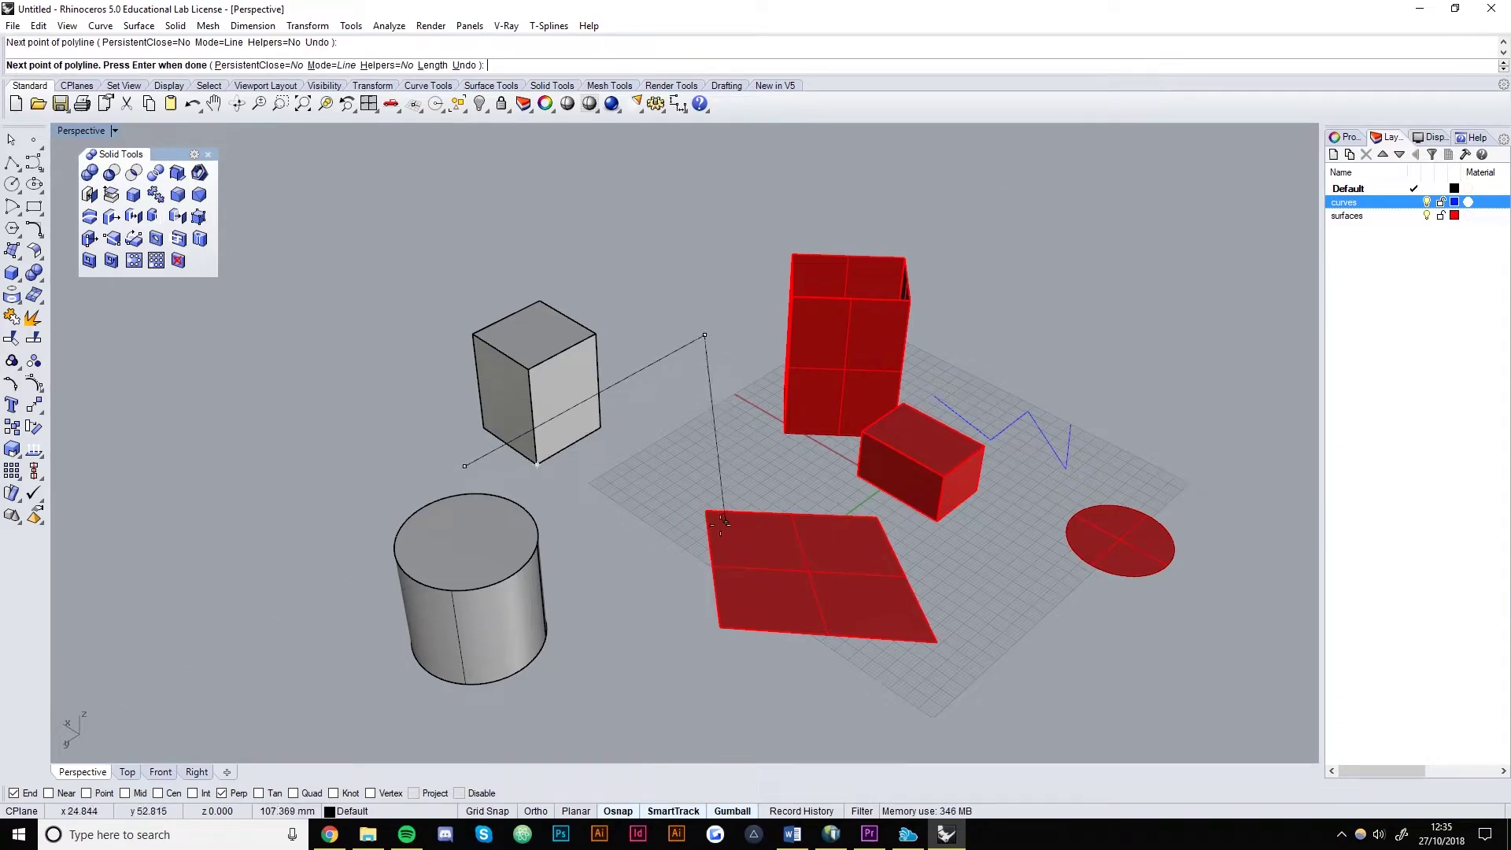
right_drag(730, 526, 622, 427)
key(Return)
right_drag(712, 365, 688, 453)
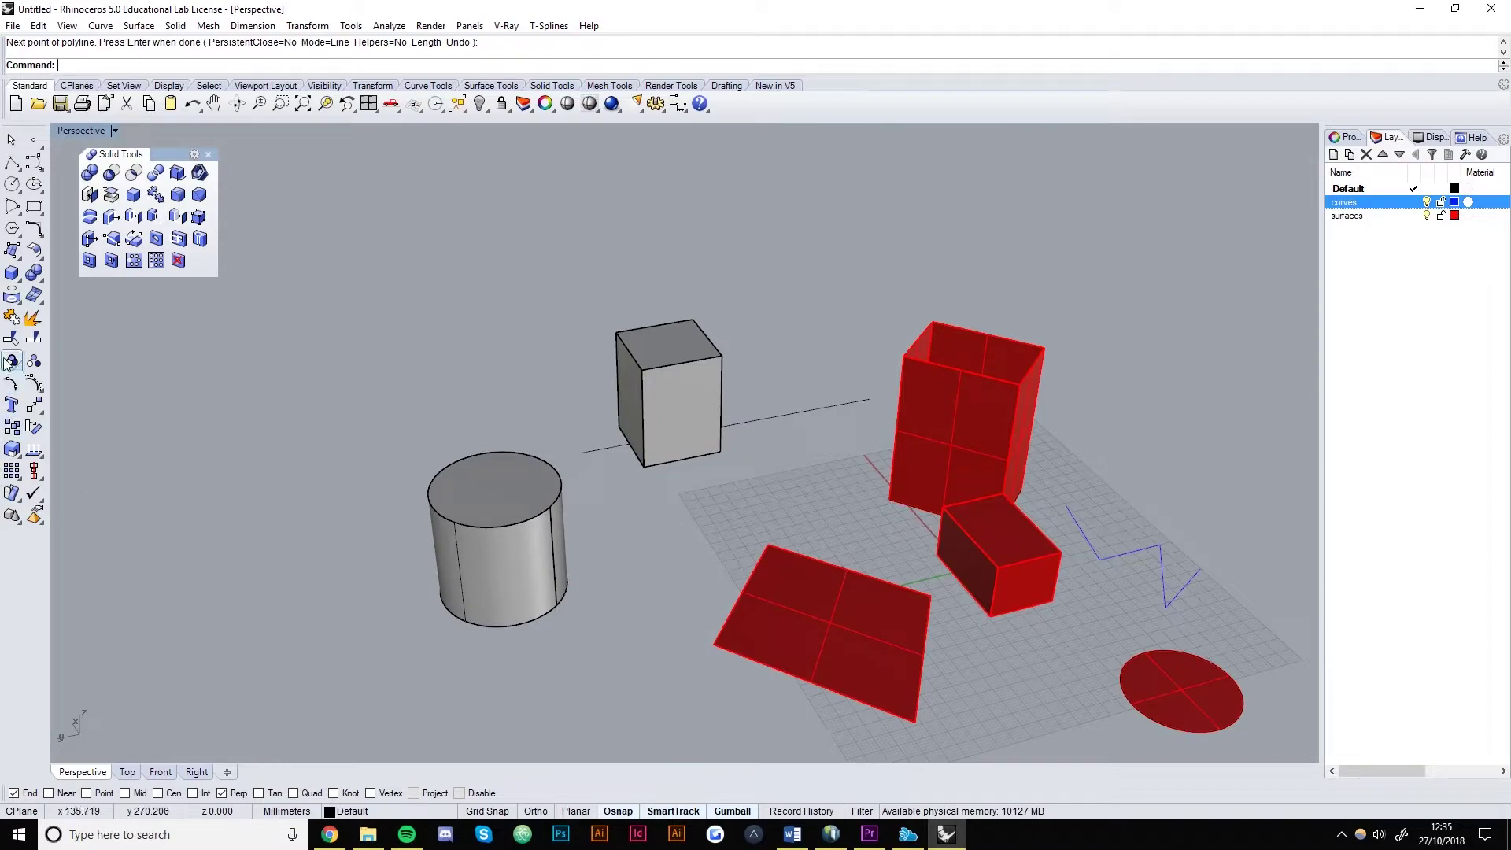
- Split the grey box using the straight line crossing its base as the cutting object
click(34, 339)
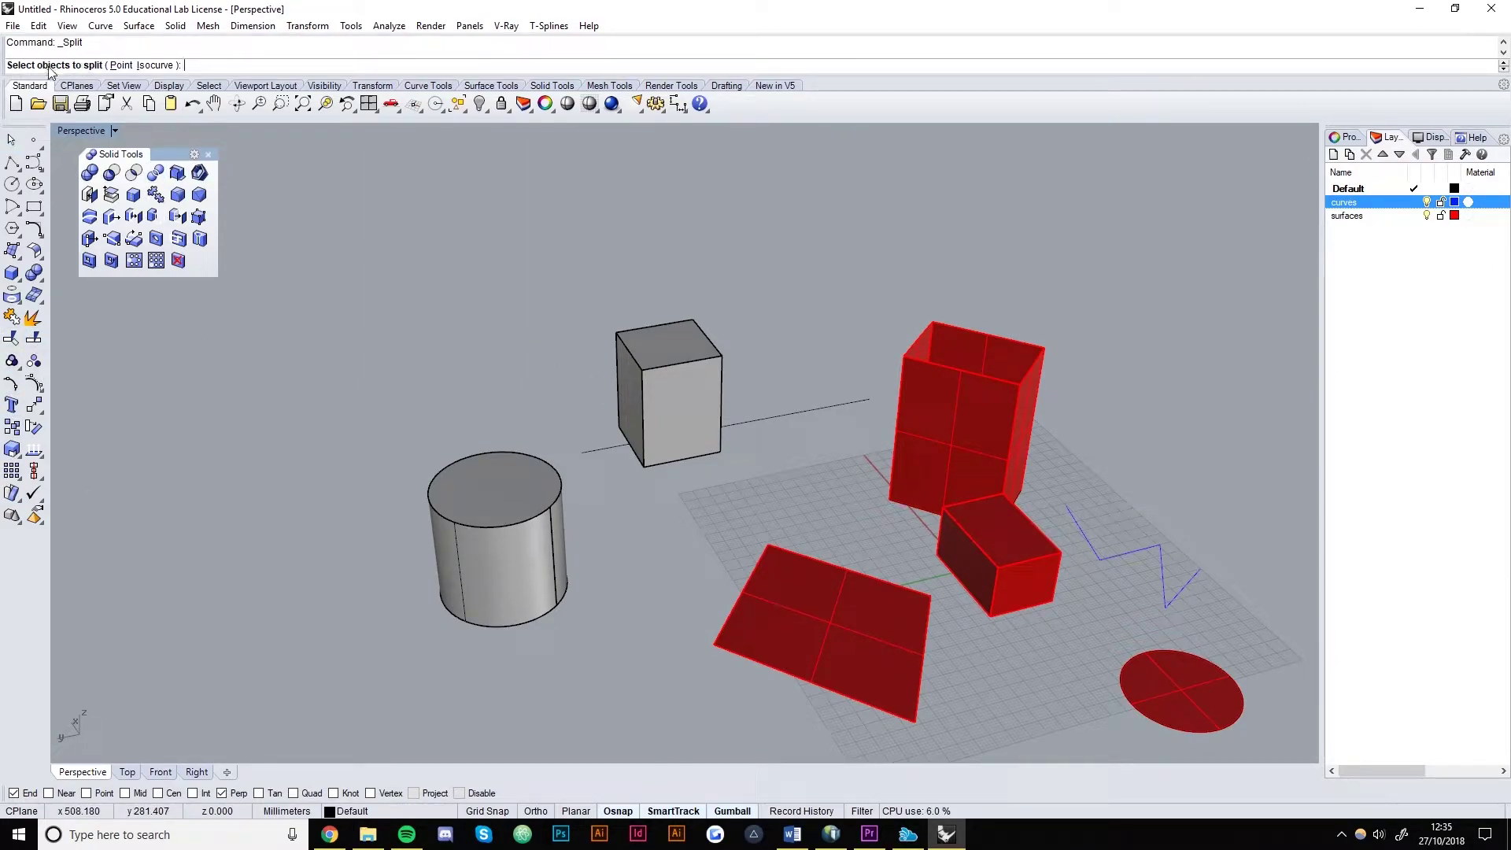
click(682, 381)
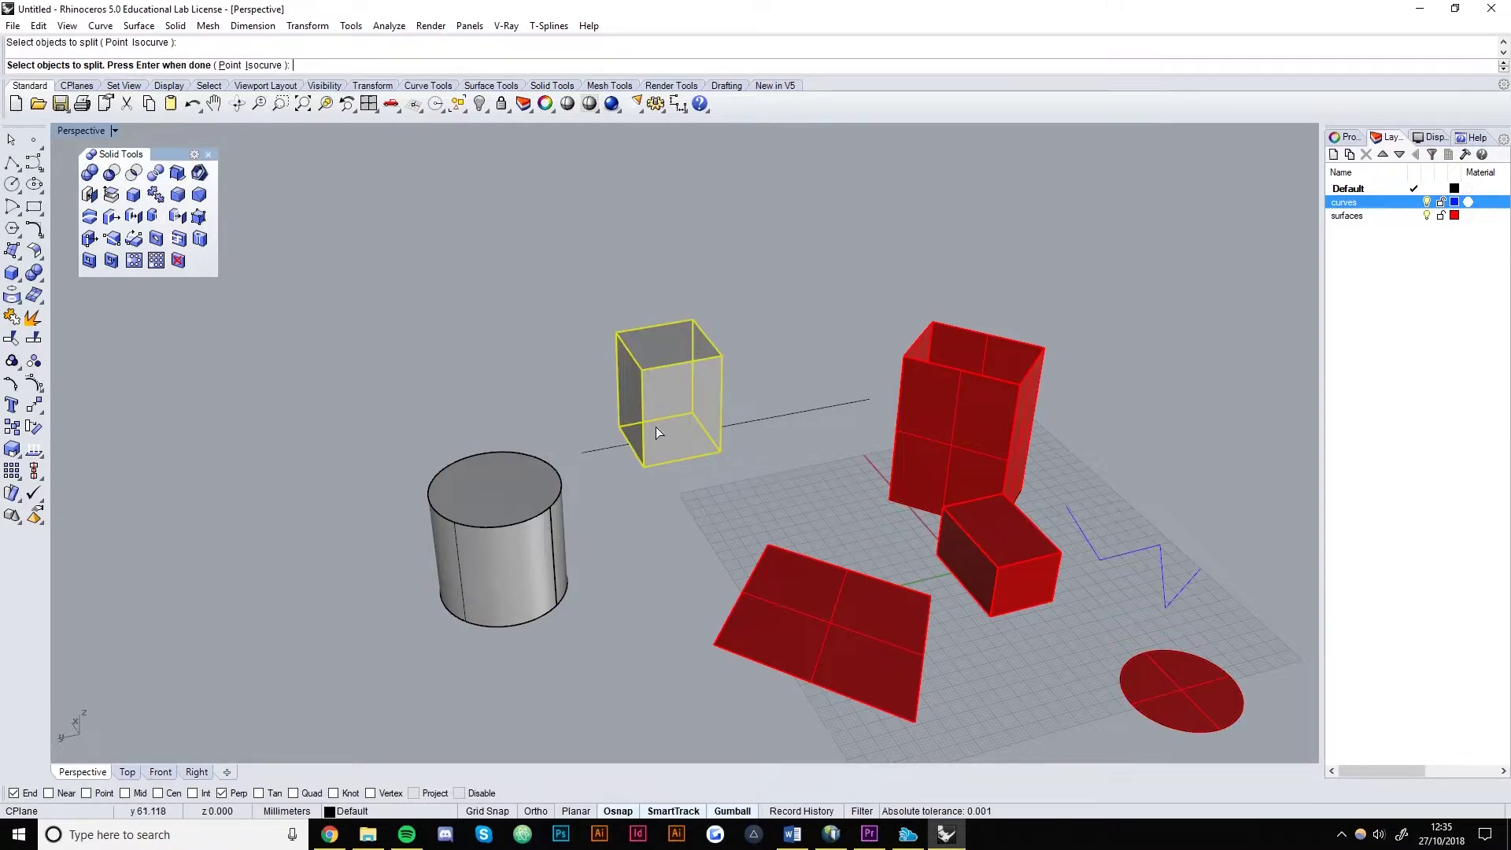
right_drag(782, 403, 695, 384)
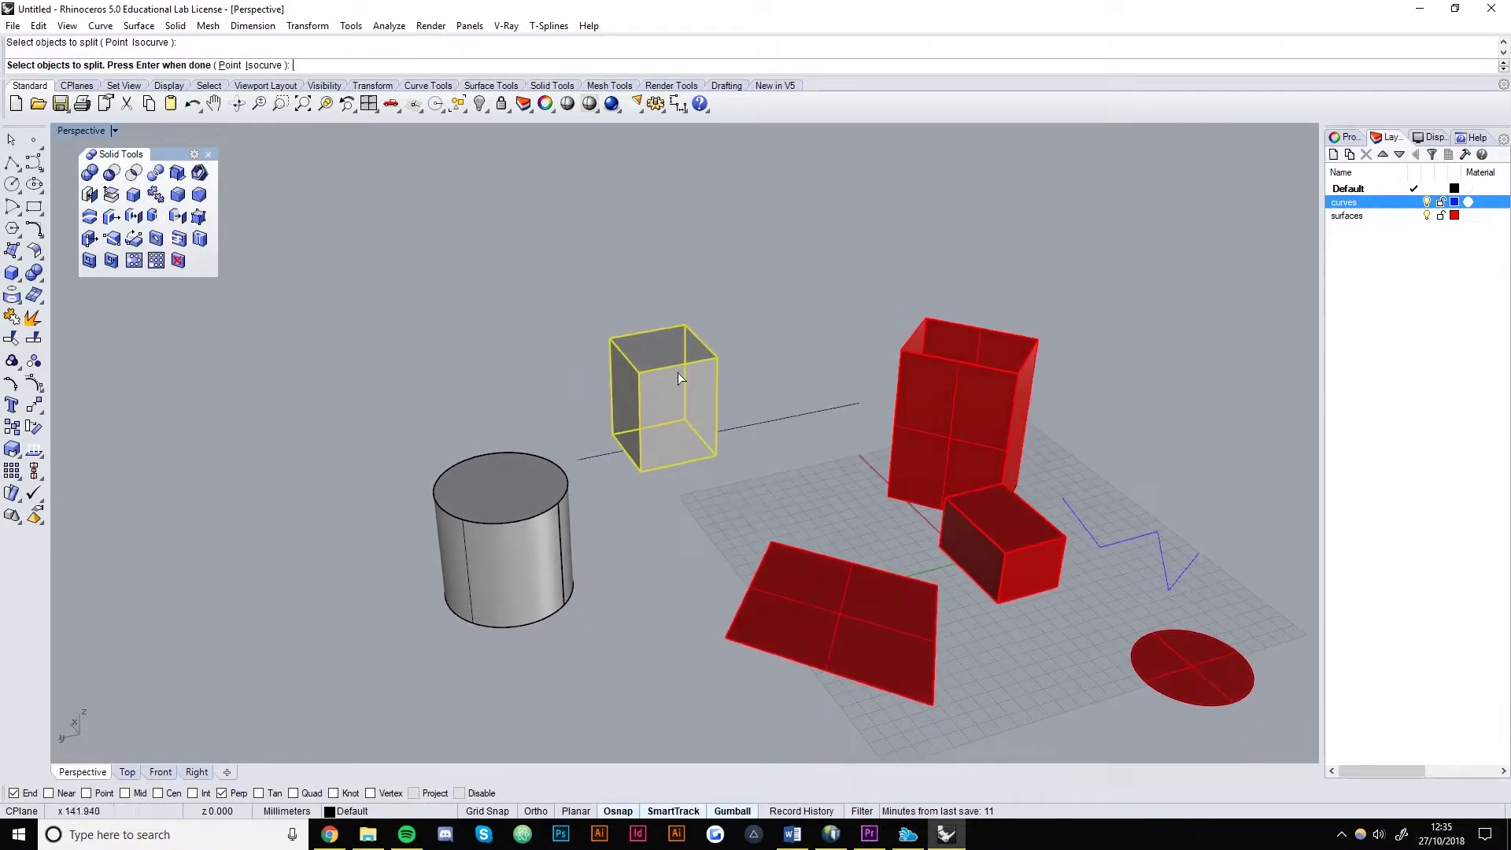
key(Return)
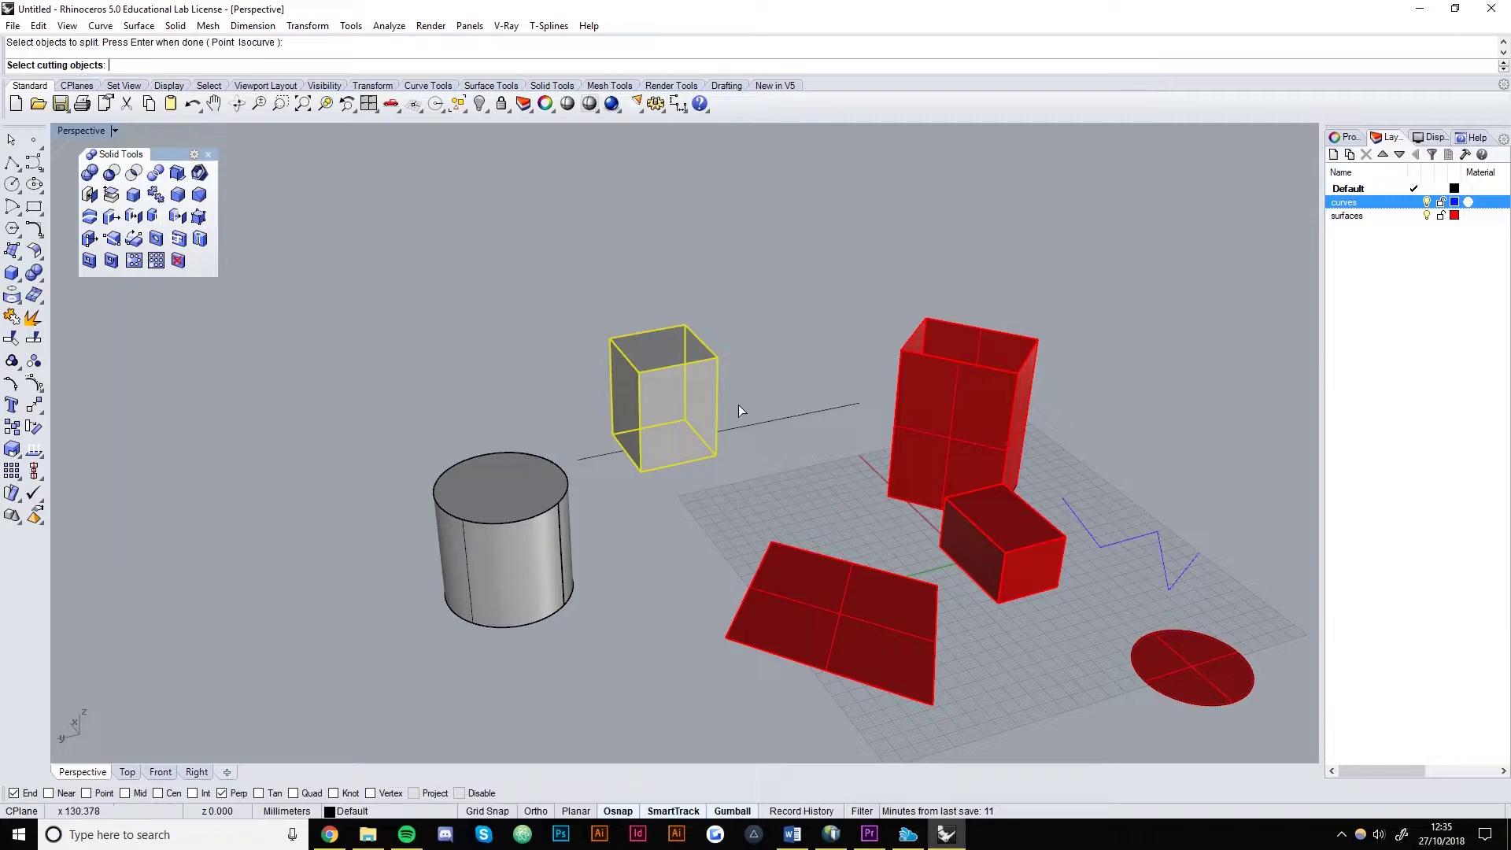
click(763, 418)
key(Return)
right_drag(592, 397, 706, 449)
- Select one half of the split box, switch the gumball off, clear the selection and switch the gumball on again
click(703, 449)
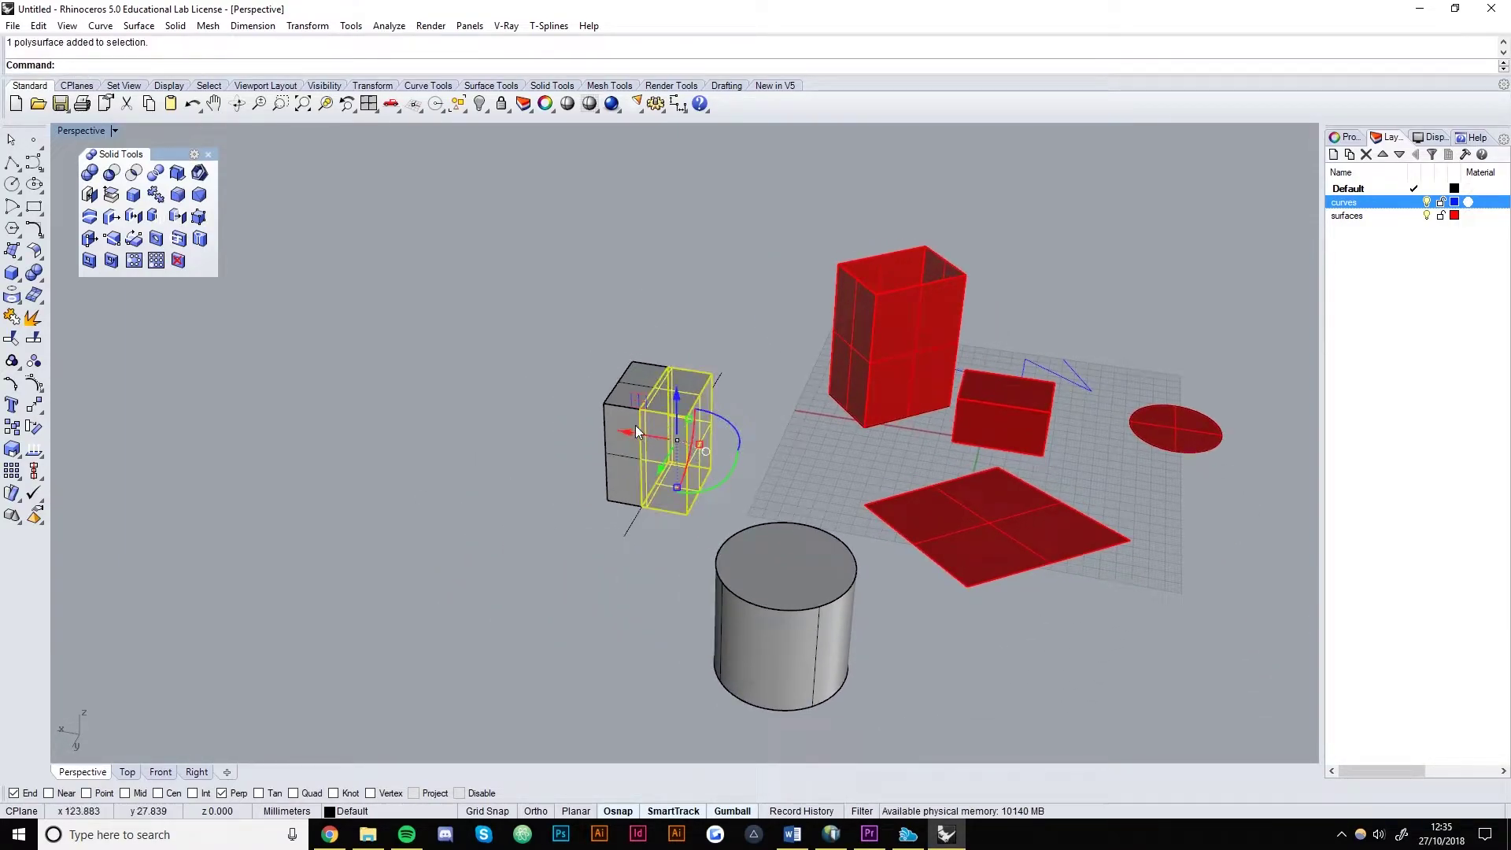
click(736, 810)
right_drag(724, 748, 767, 530)
key(Escape)
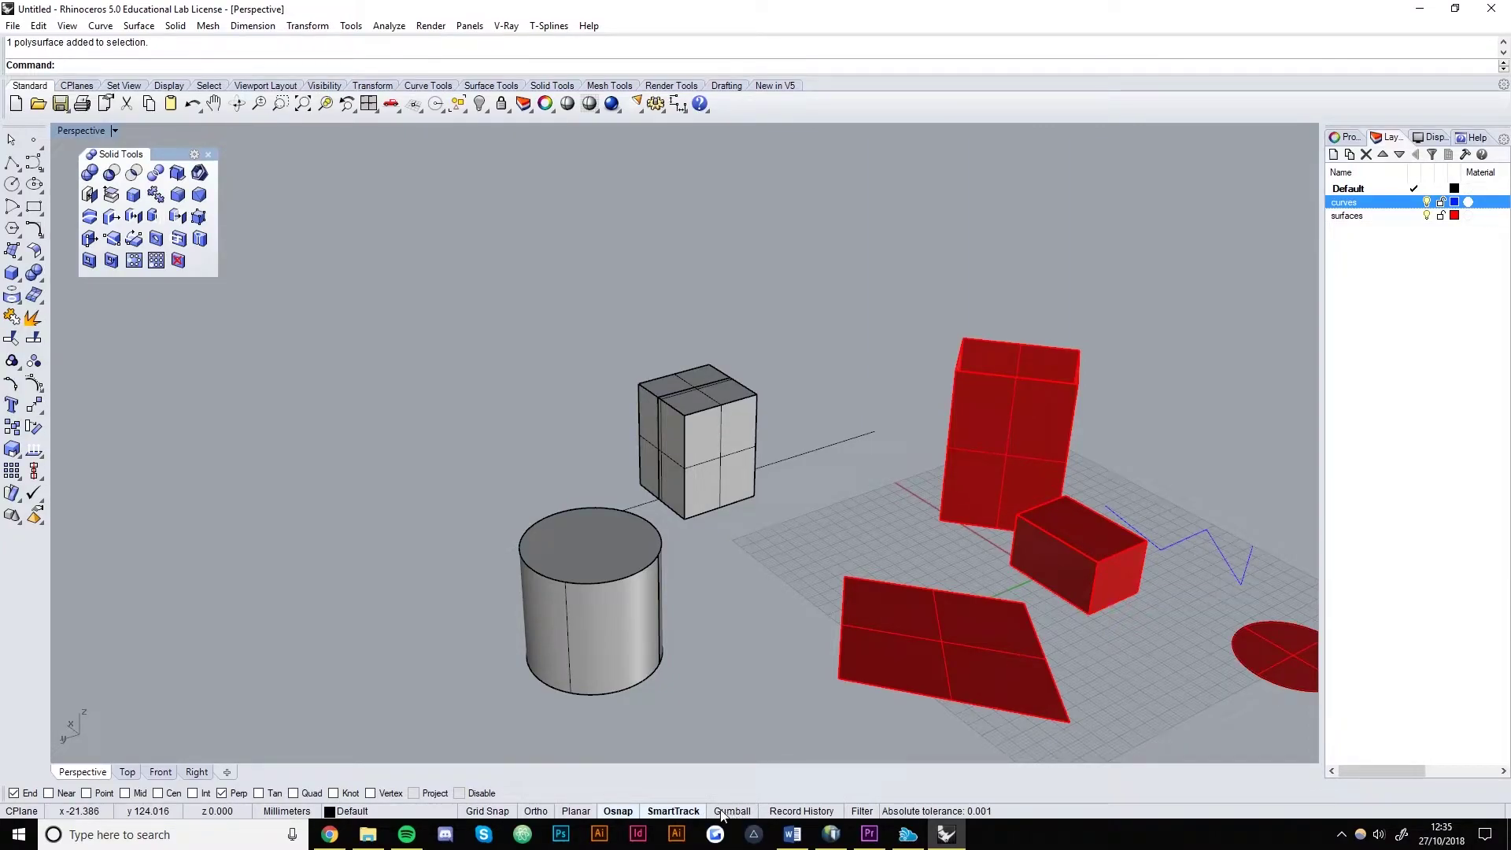
click(740, 812)
- Move one half of the split box away from the other half with the gumball
right_drag(752, 546, 602, 458)
click(665, 436)
drag(602, 458, 703, 471)
right_drag(703, 471, 748, 492)
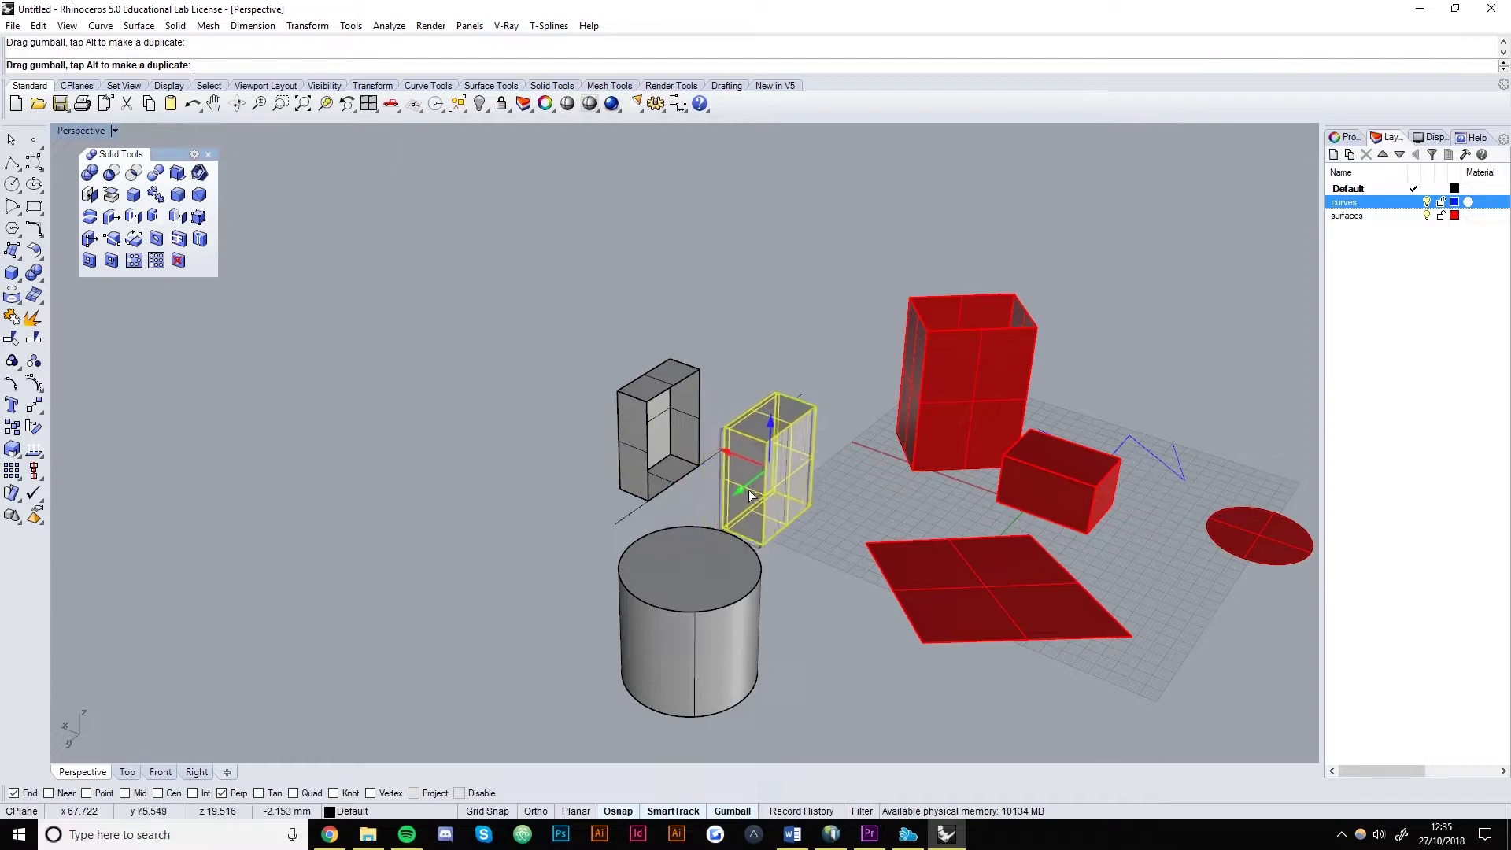
mouse_move(766, 423)
mouse_down()
mouse_move(771, 381)
mouse_move(775, 426)
mouse_up()
right_drag(775, 425, 641, 578)
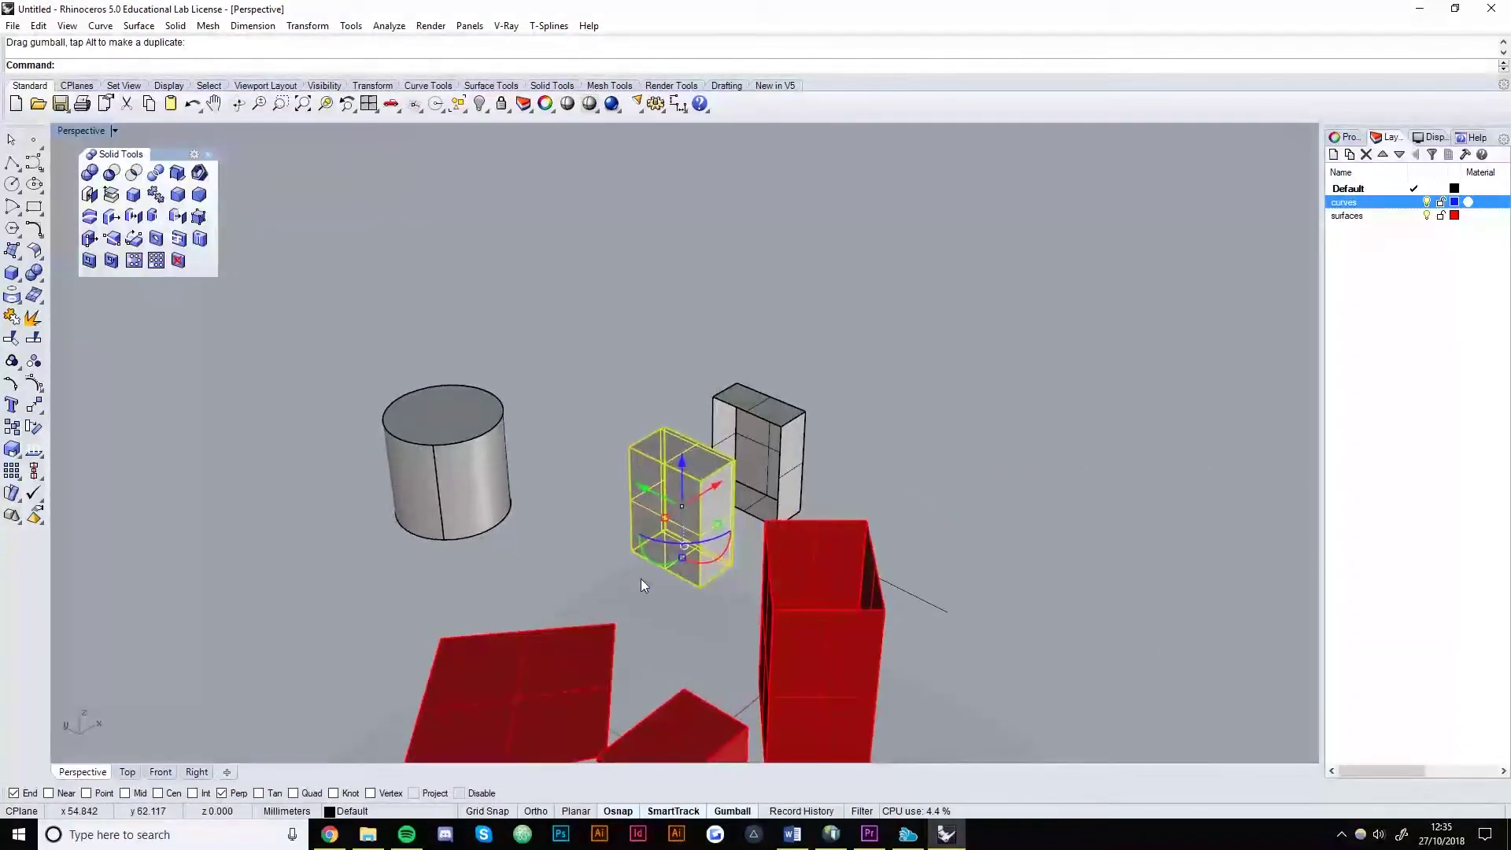
- Rotate the separated half of the box with the gumball so that it stands tilted, and deselect it
drag(655, 559, 629, 535)
right_drag(630, 535, 721, 530)
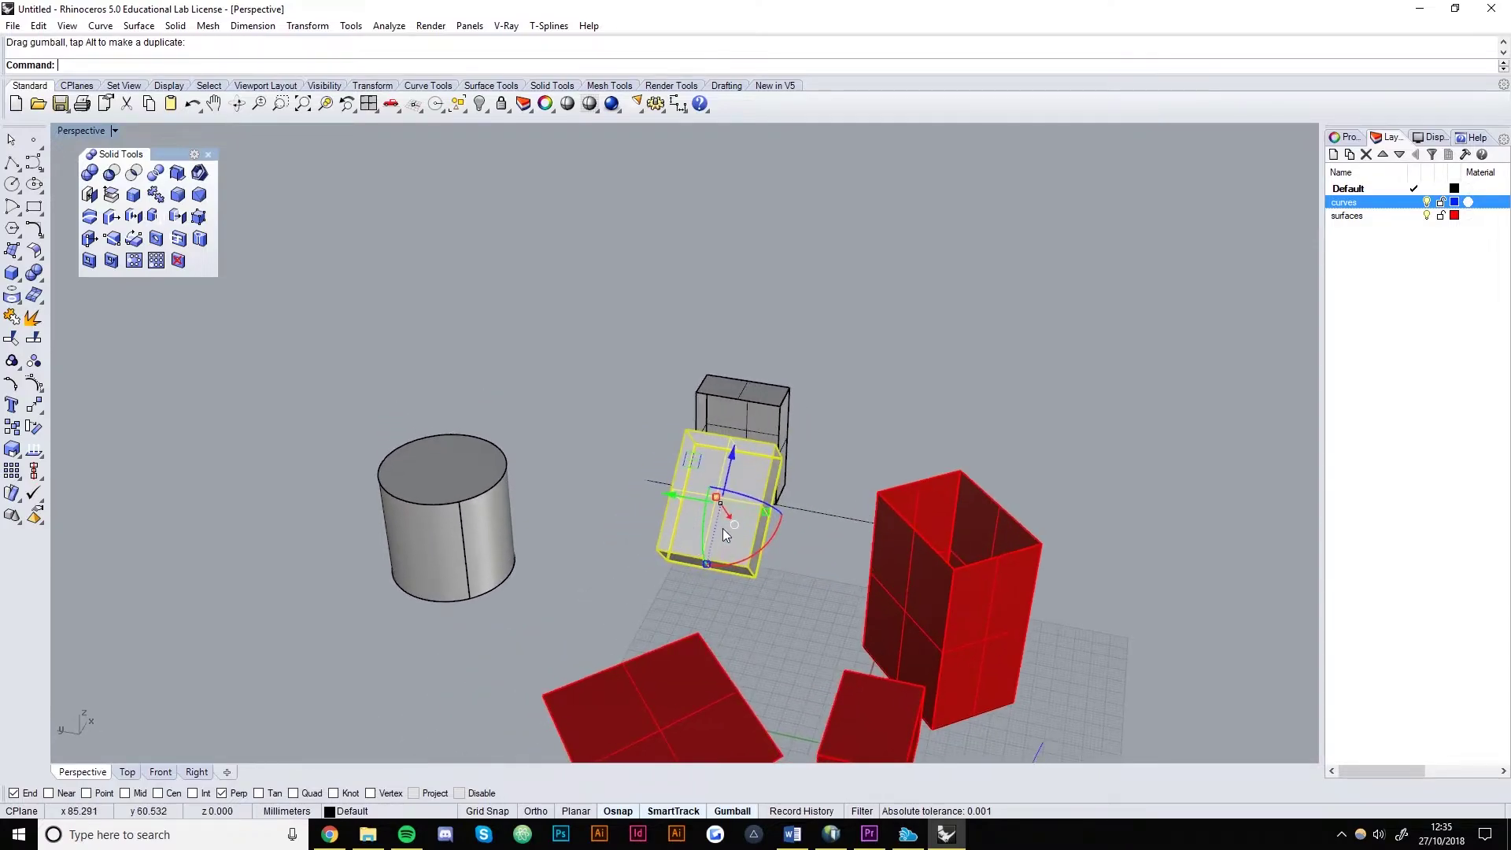
drag(744, 491, 676, 507)
right_drag(675, 507, 682, 461)
click(539, 413)
- Close the open side of the upright half of the split box with the Cap command
scroll(682, 461, up, 10)
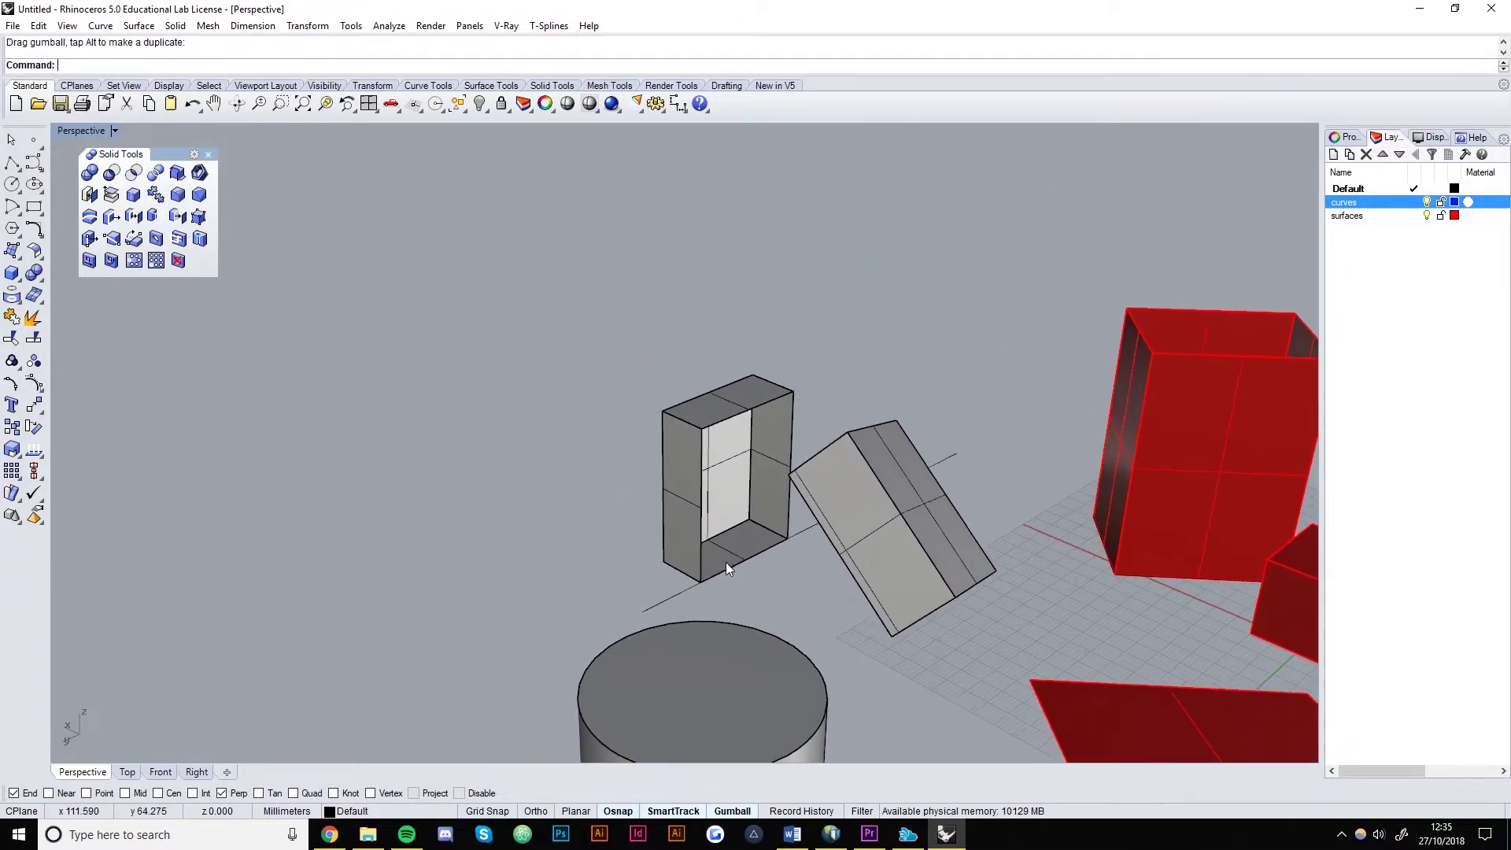
click(673, 503)
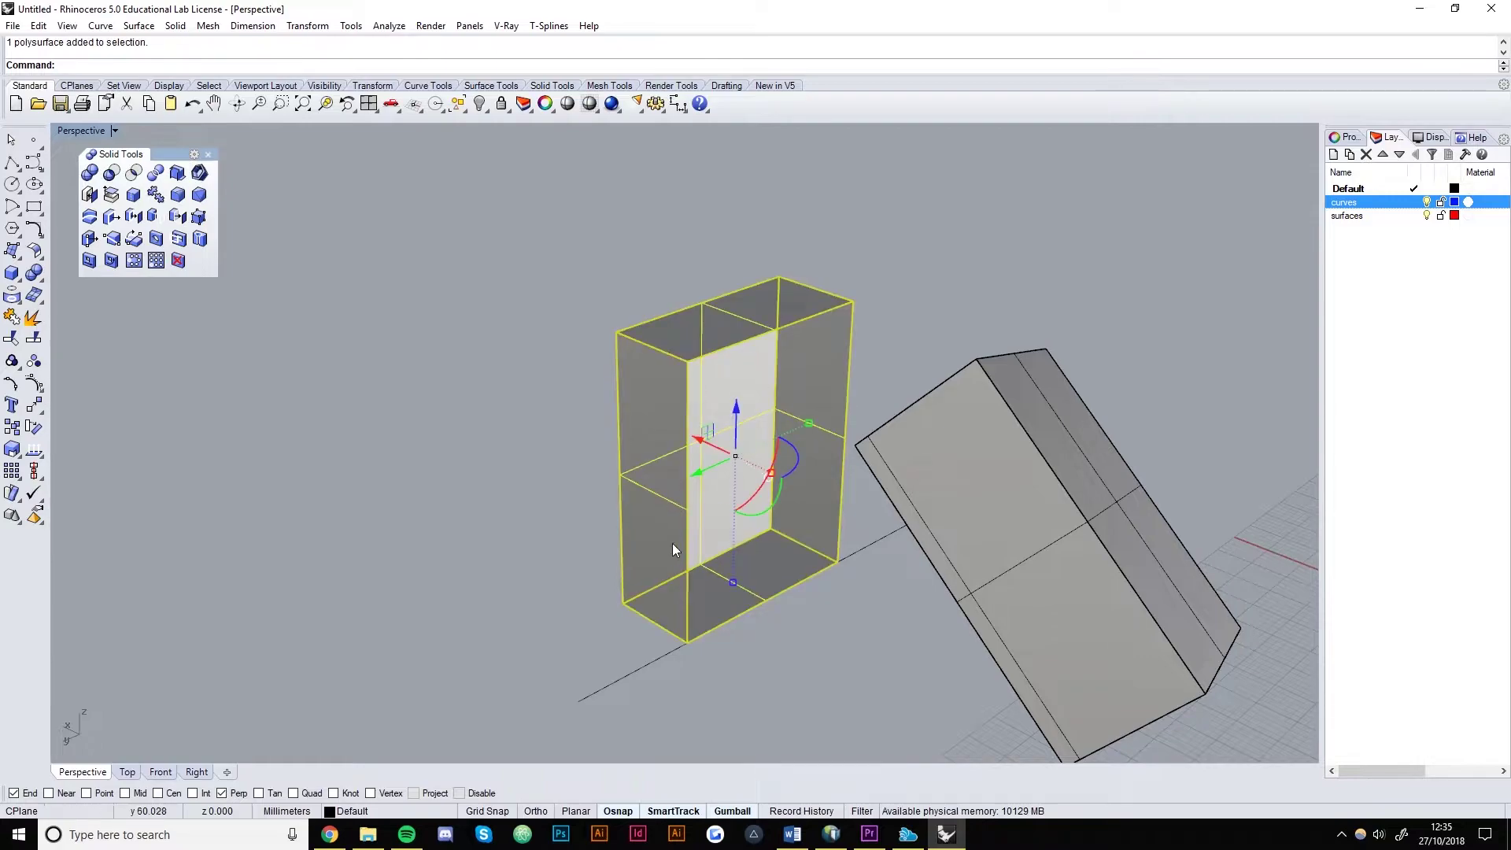
scroll(767, 518, down, 2)
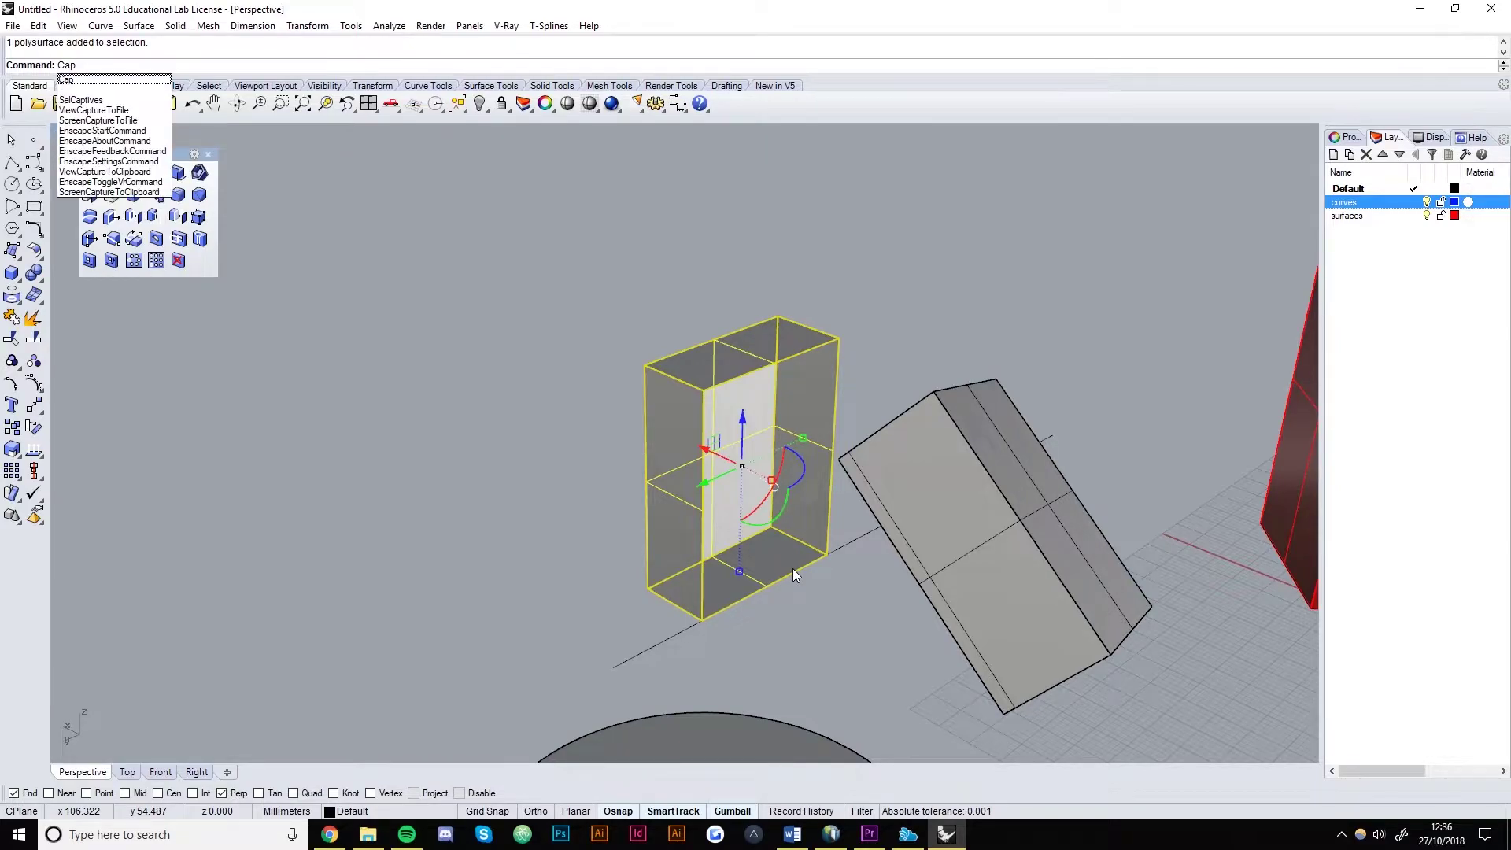
key(Return)
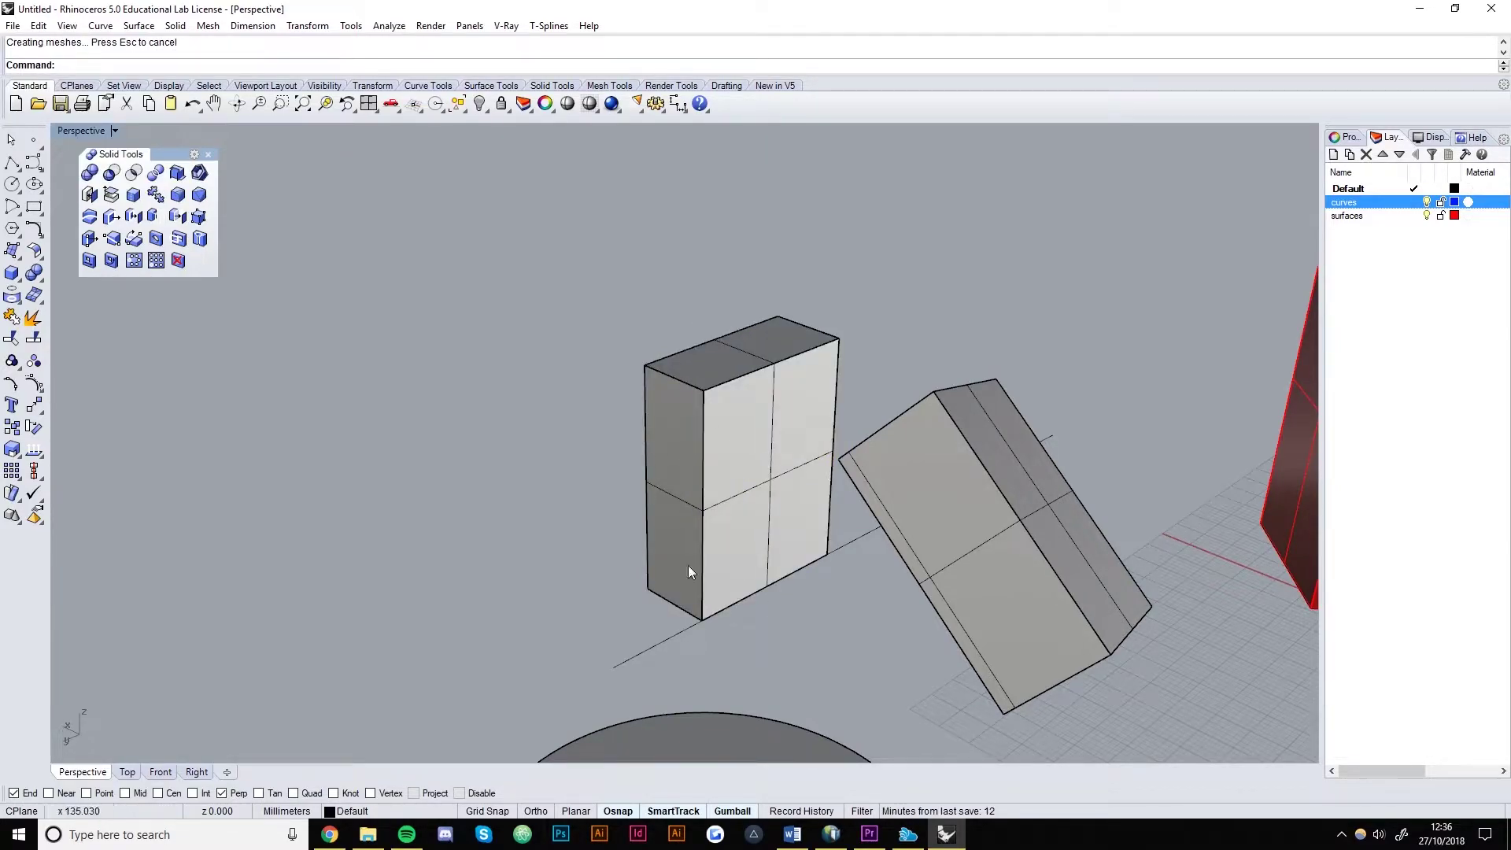
right_drag(650, 518, 897, 483)
scroll(897, 484, down, 10)
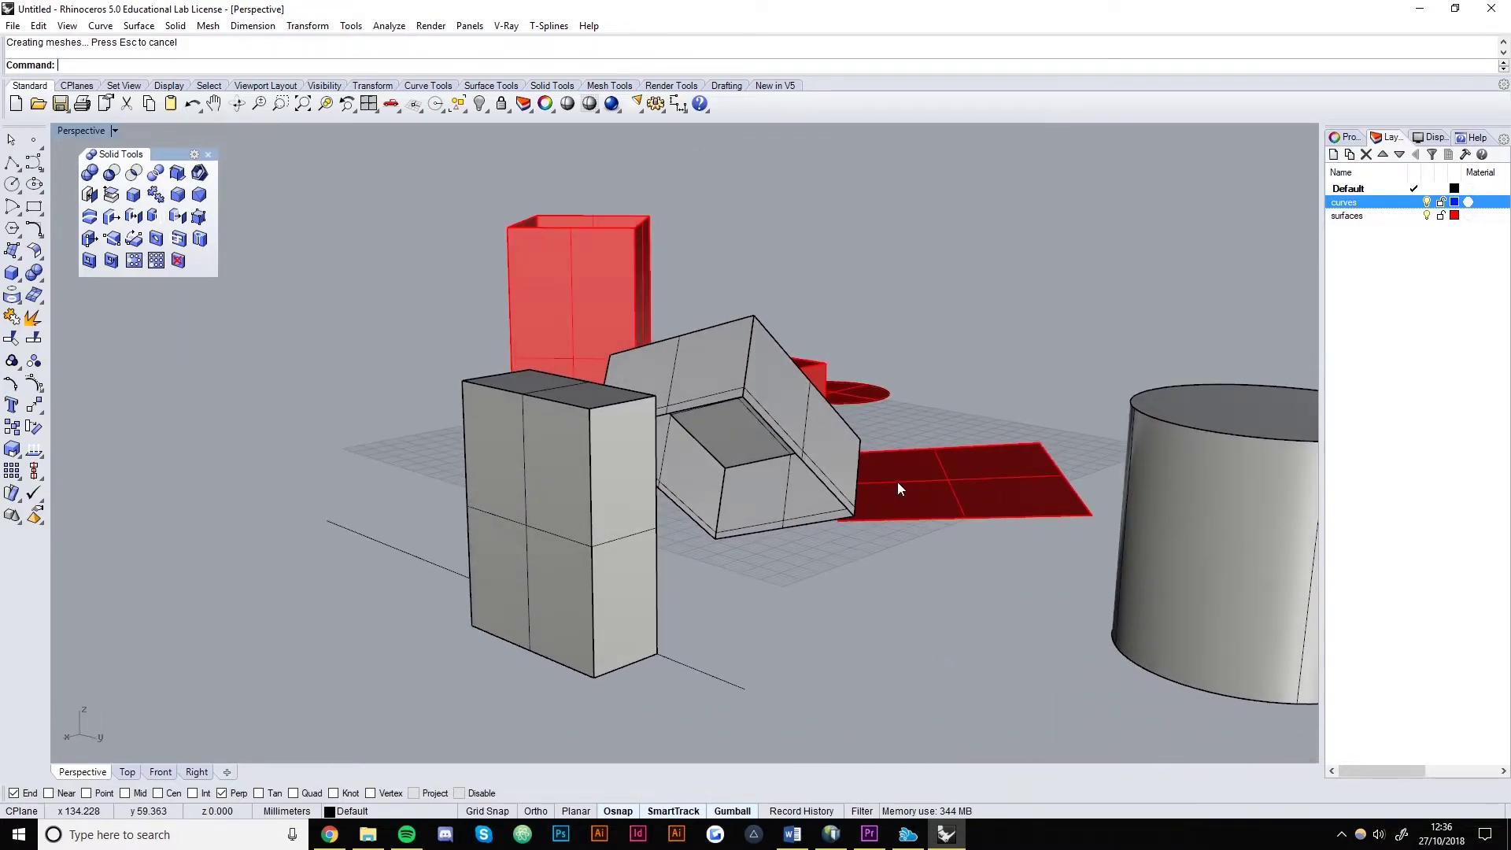
scroll(805, 472, up, 5)
right_drag(1141, 485, 527, 428)
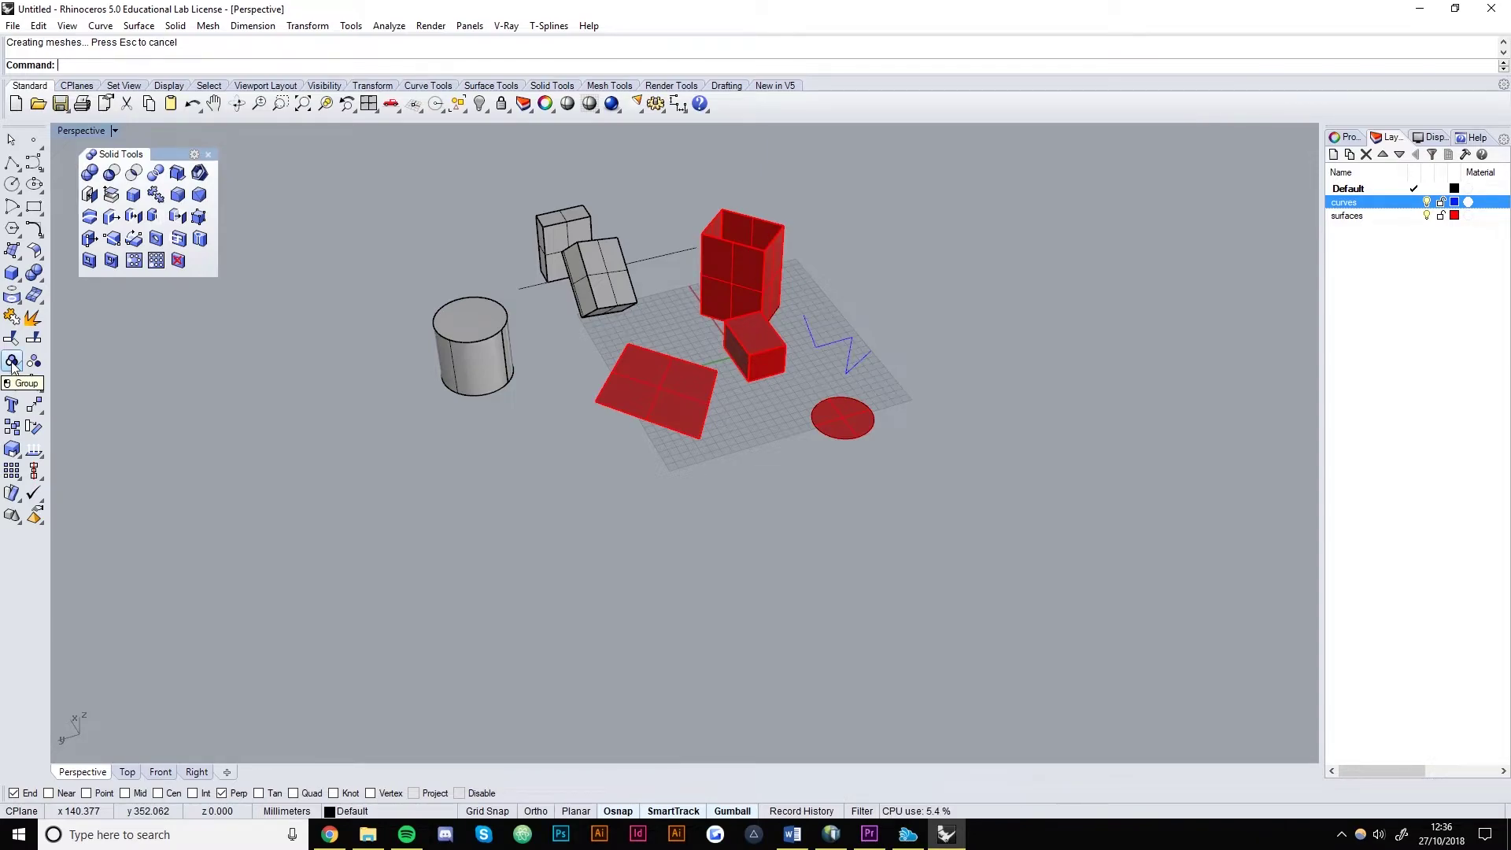
- Move the small red box by its lower corner onto an upper corner of the tall open polysurface, with Near and Mid snaps enabled
click(36, 405)
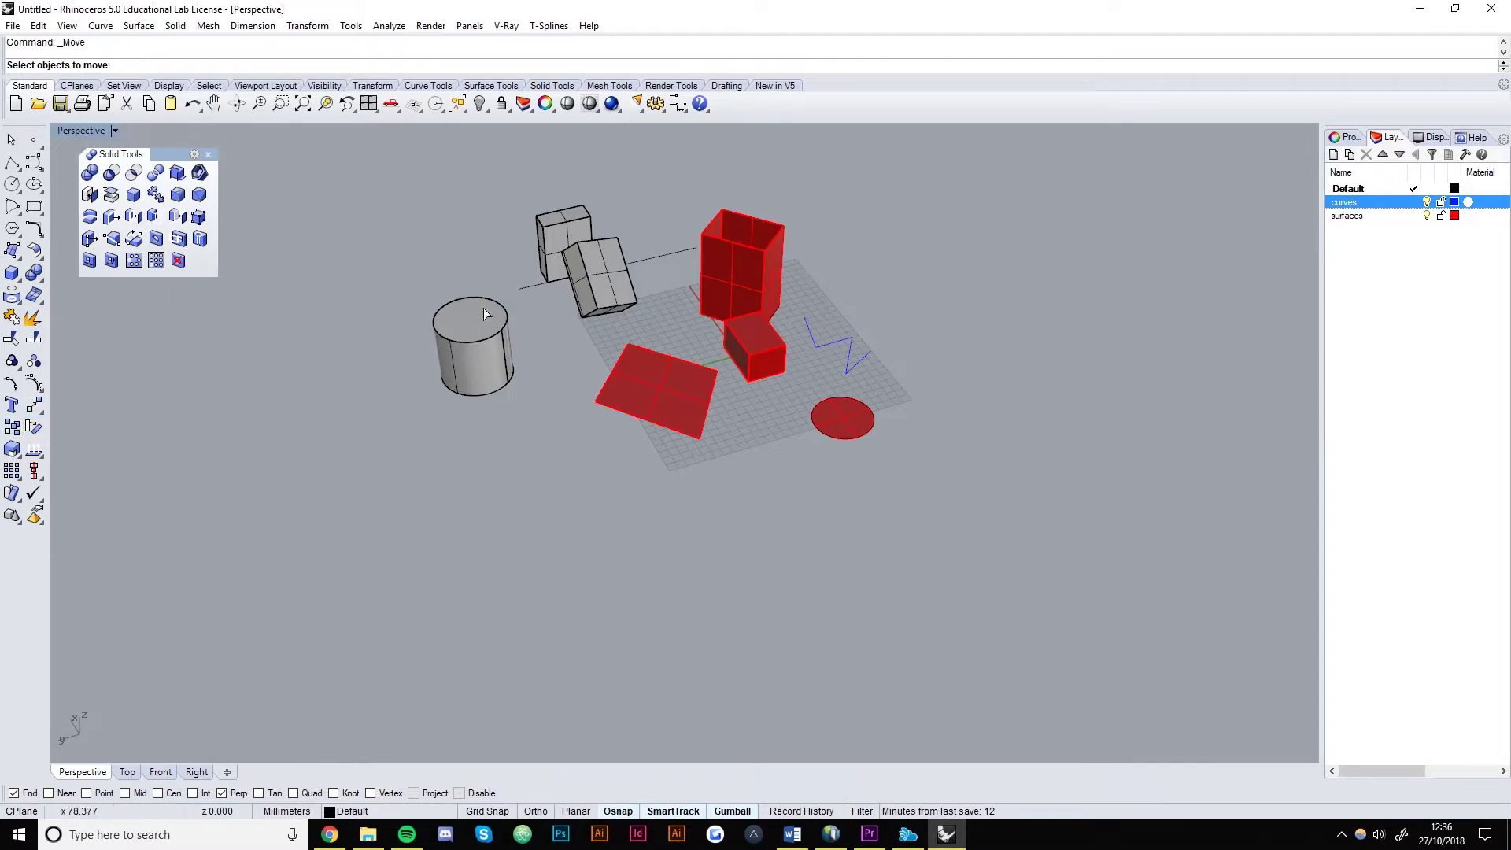
click(754, 356)
key(Return)
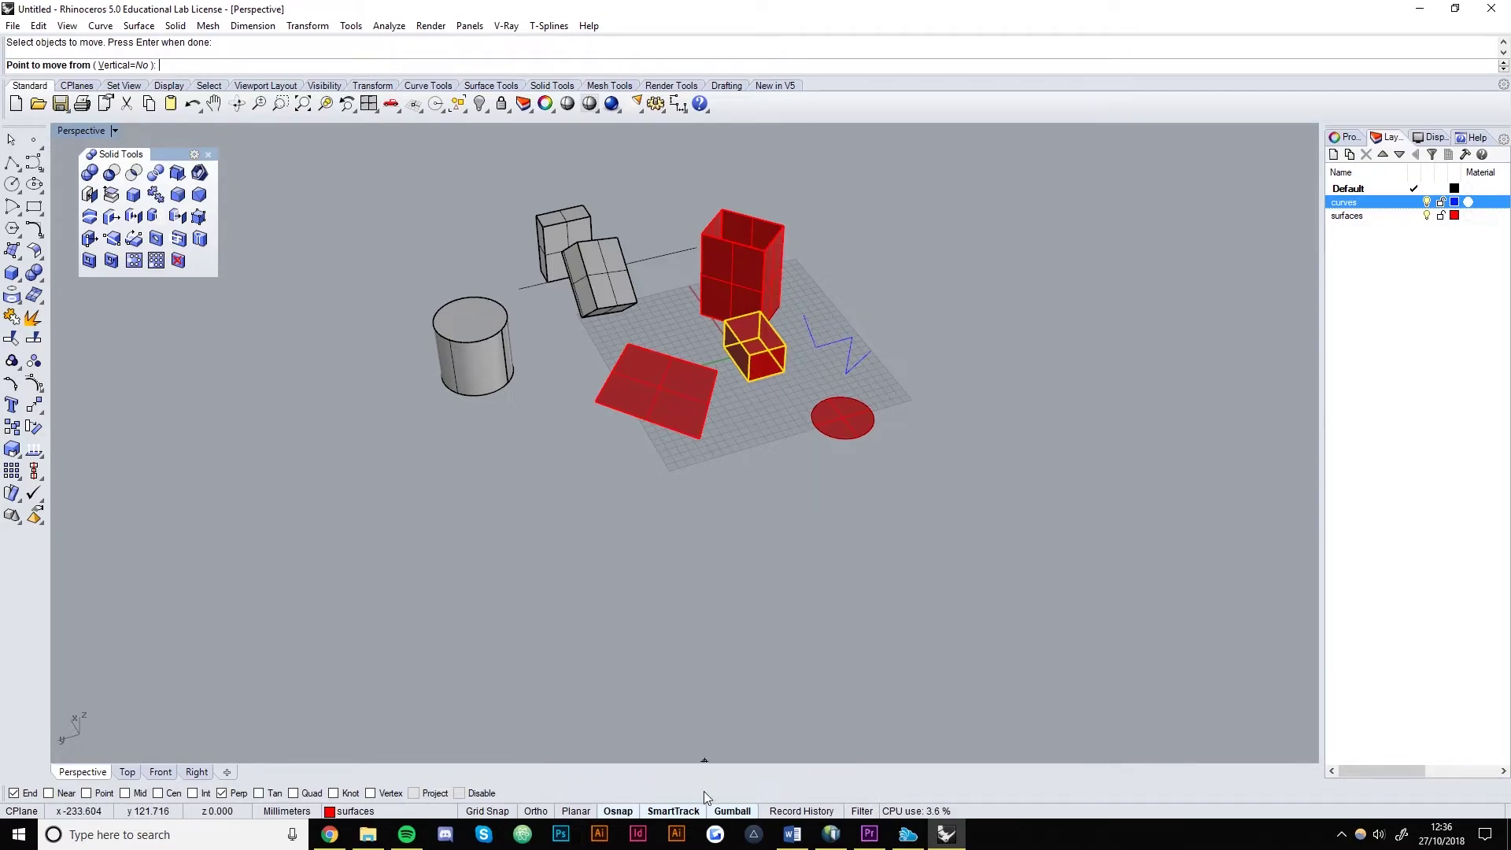
click(619, 812)
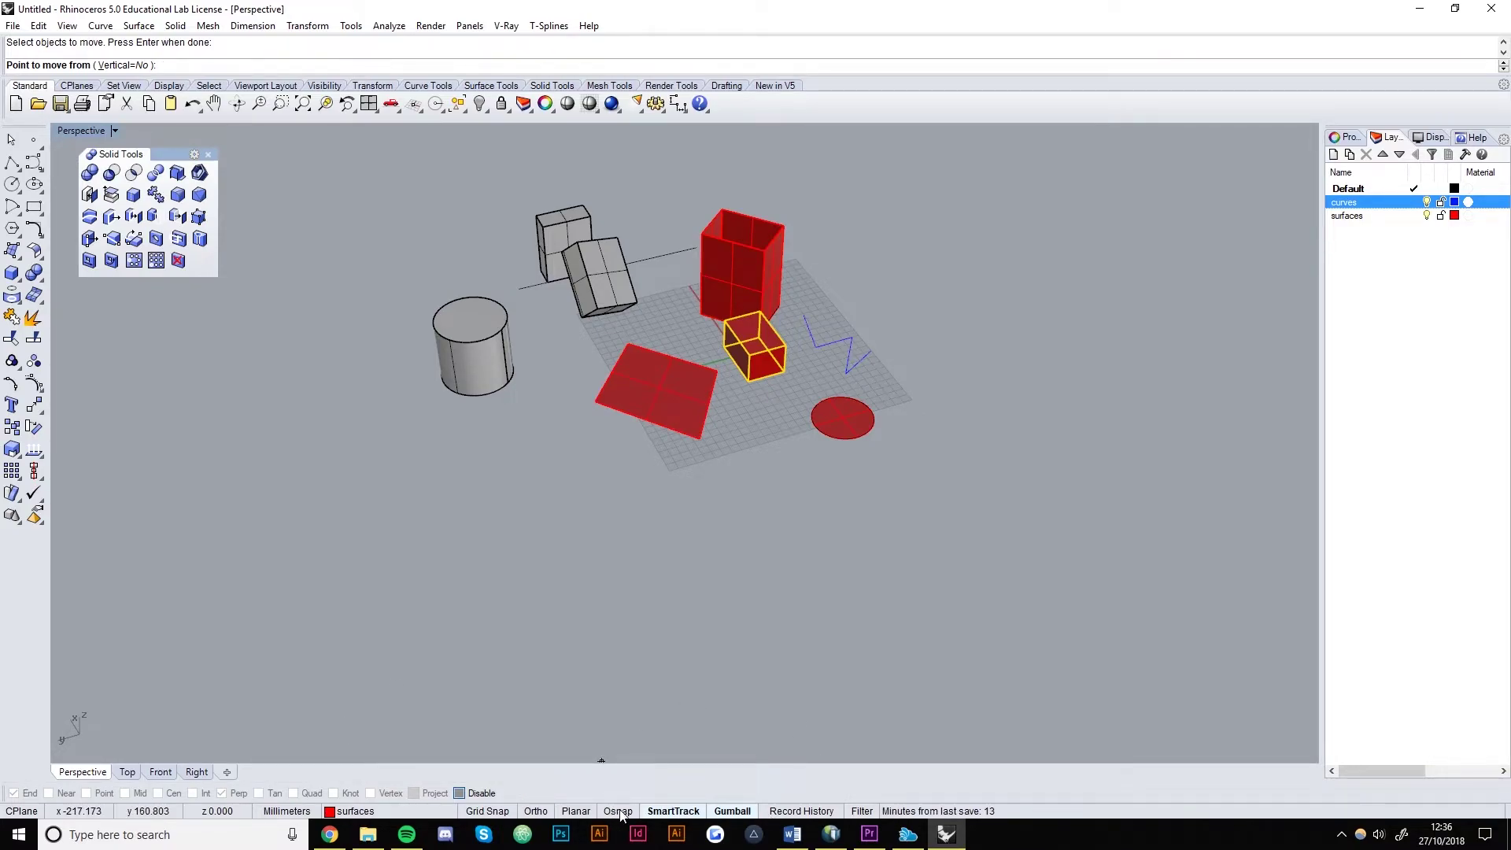
click(619, 812)
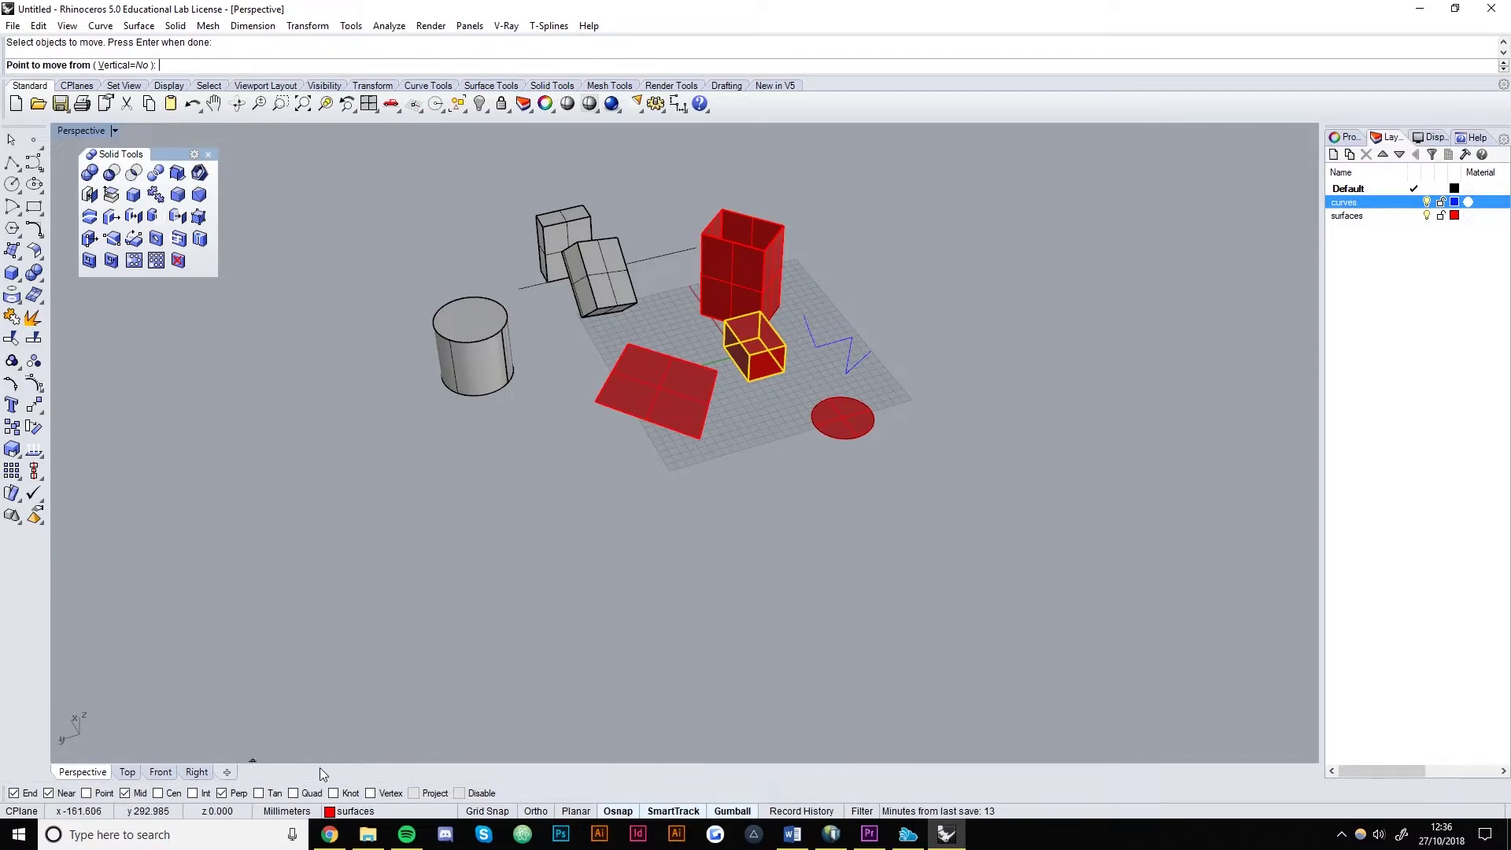
click(746, 381)
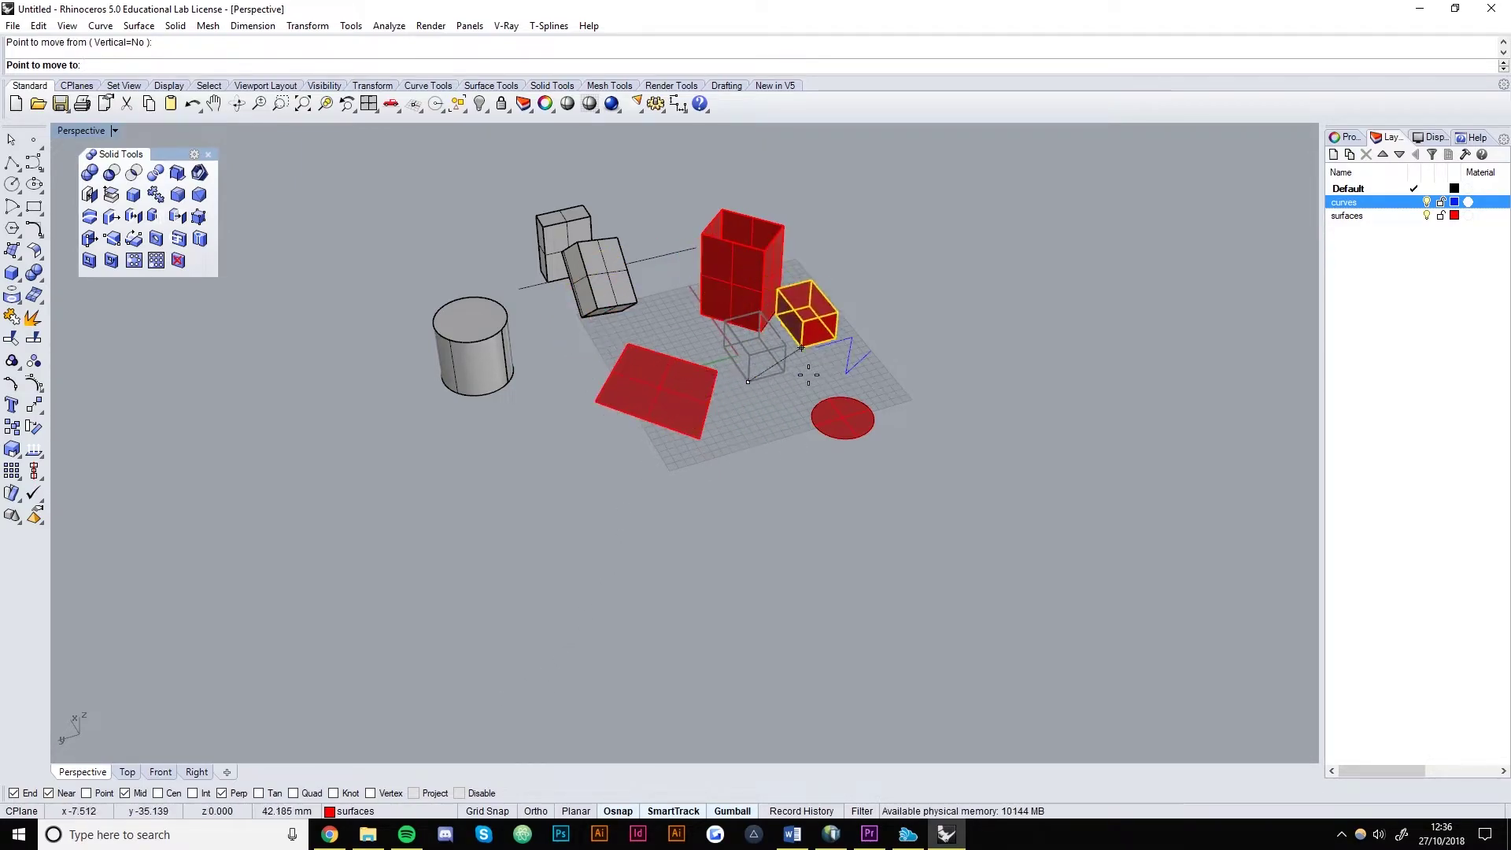
click(784, 226)
right_drag(737, 232, 630, 504)
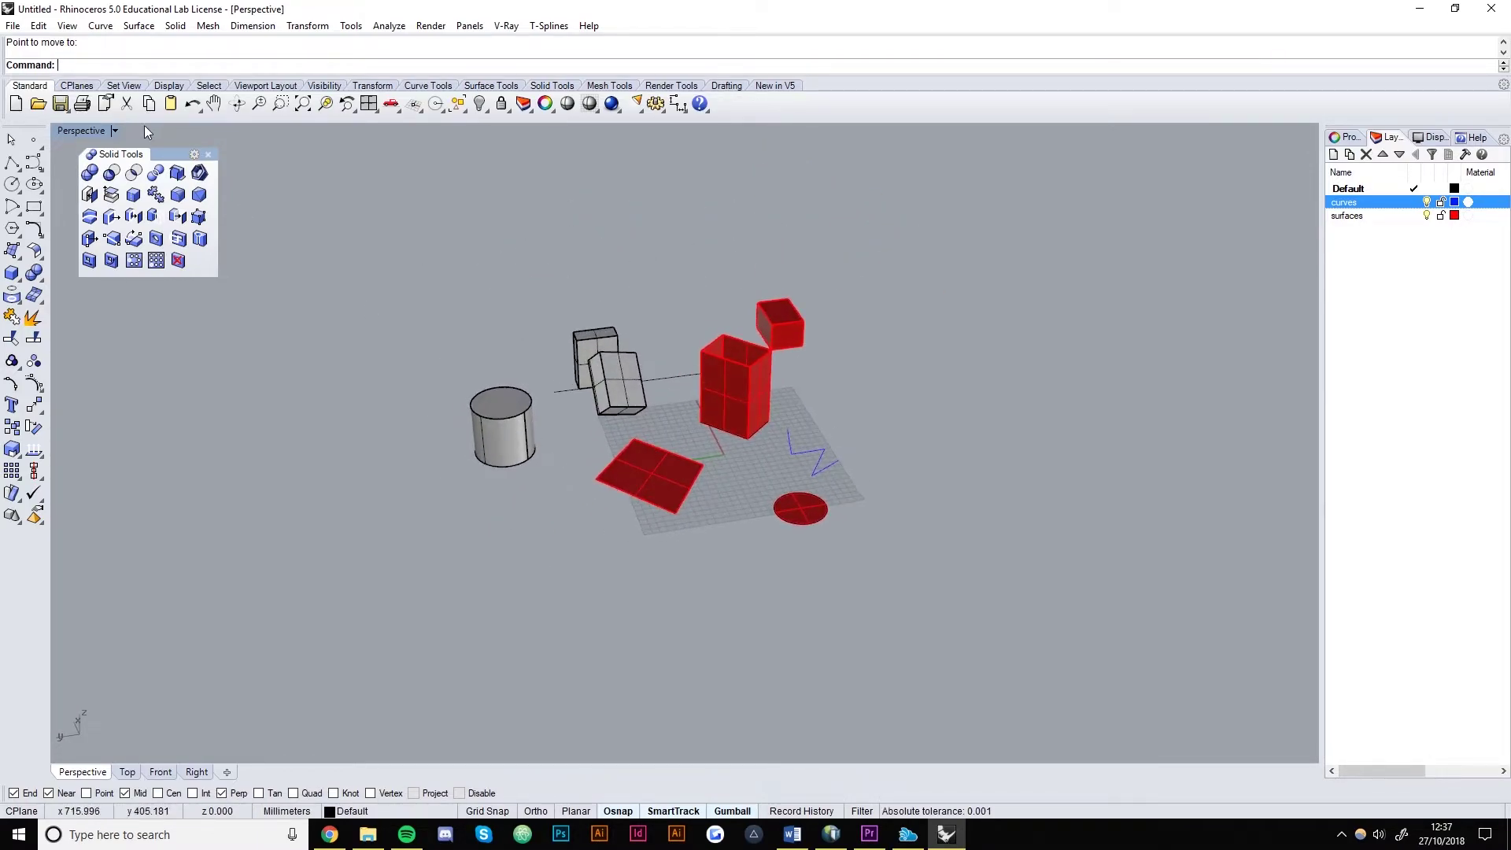
- Float the Scale tools beside the model and enlarge the tall red open polysurface with its gumball scale handles
click(11, 450)
drag(57, 442, 92, 314)
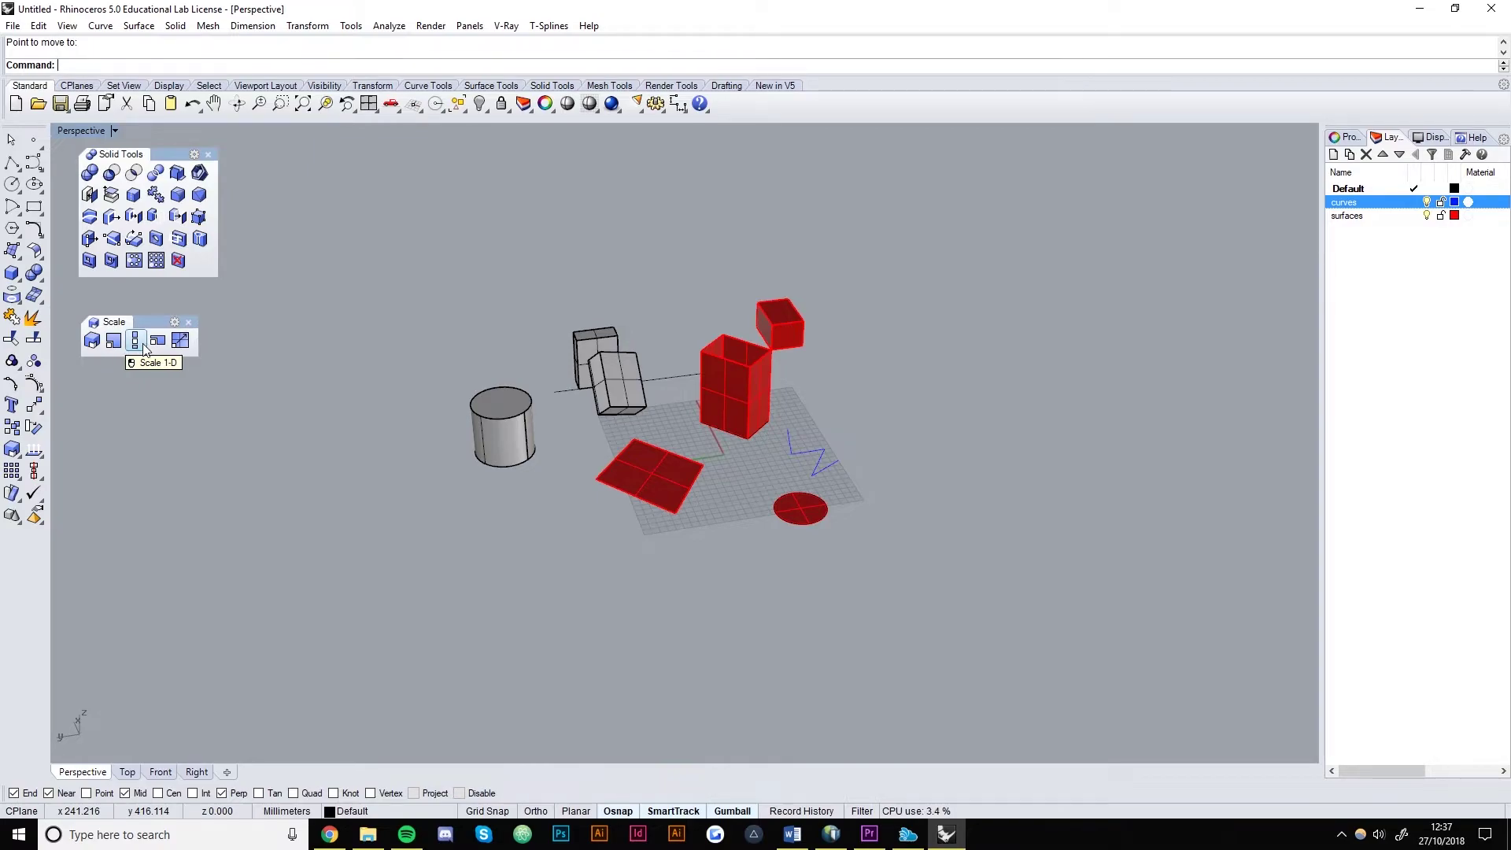
click(725, 402)
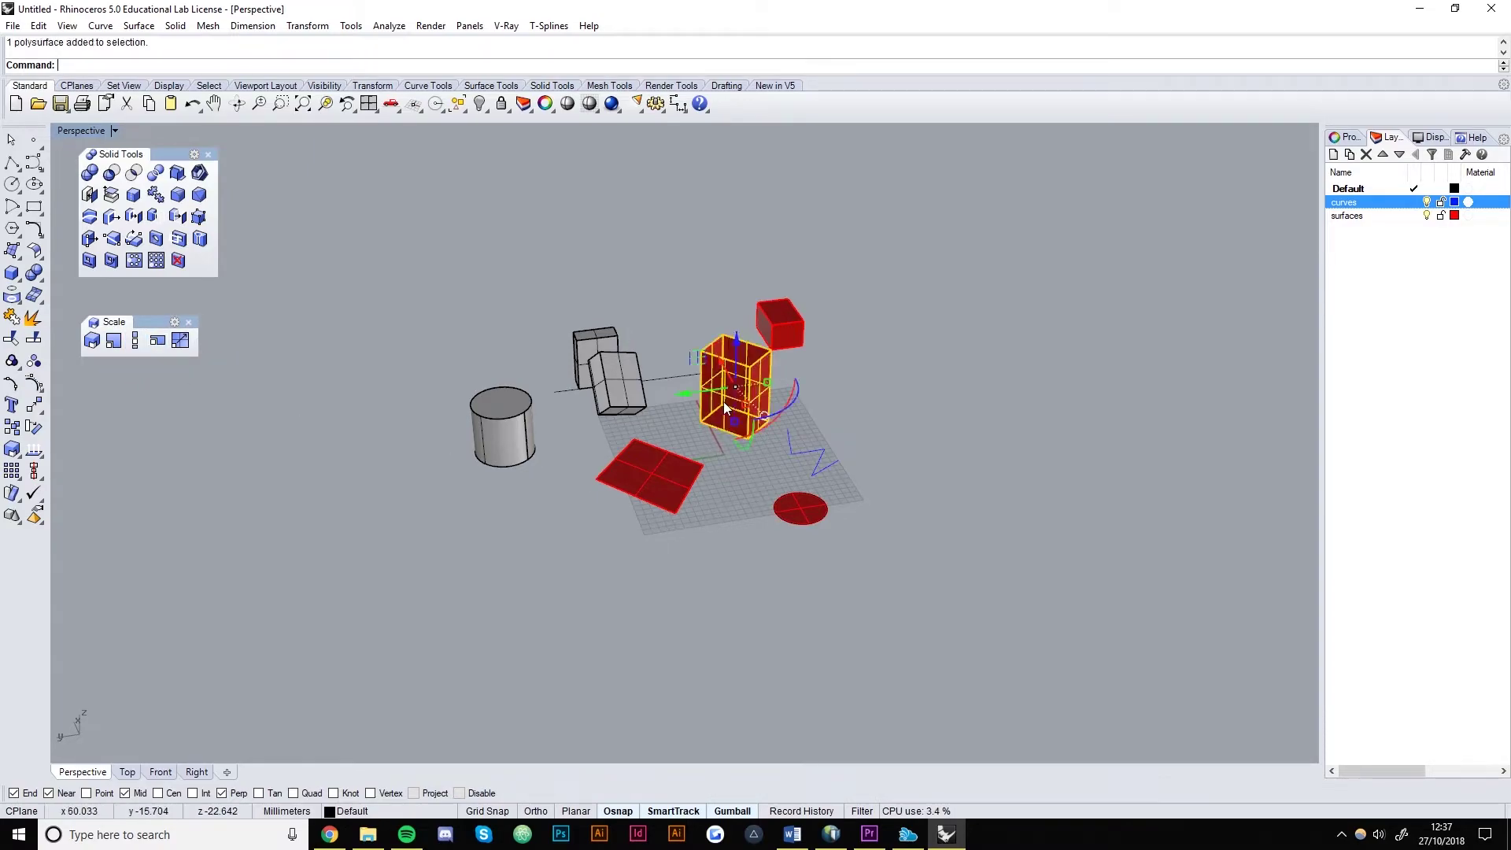
scroll(696, 398, up, 6)
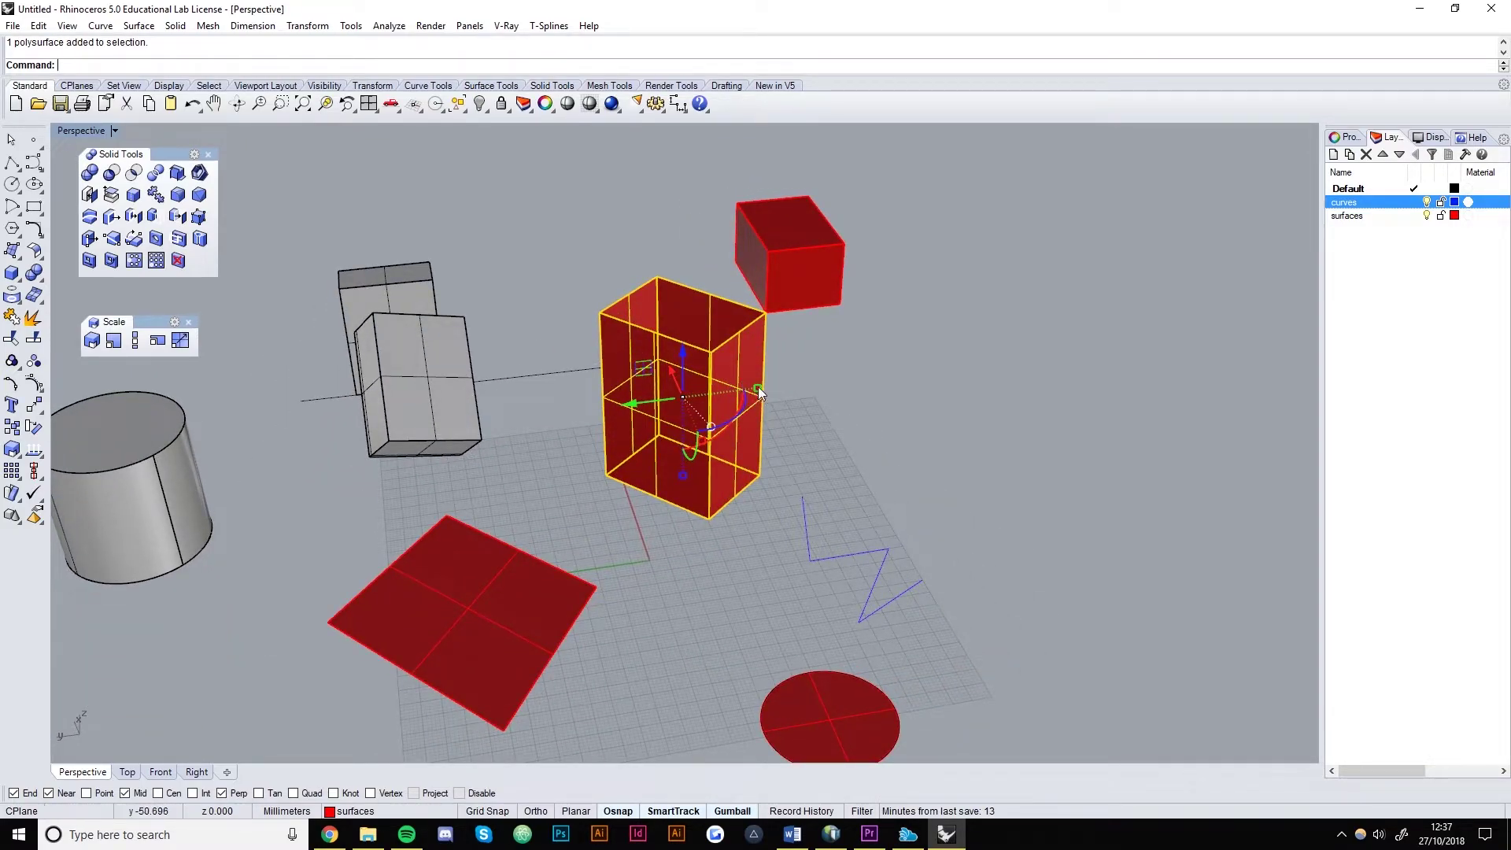
drag(758, 389, 804, 376)
right_drag(804, 377, 754, 414)
drag(758, 412, 666, 553)
right_drag(666, 553, 676, 365)
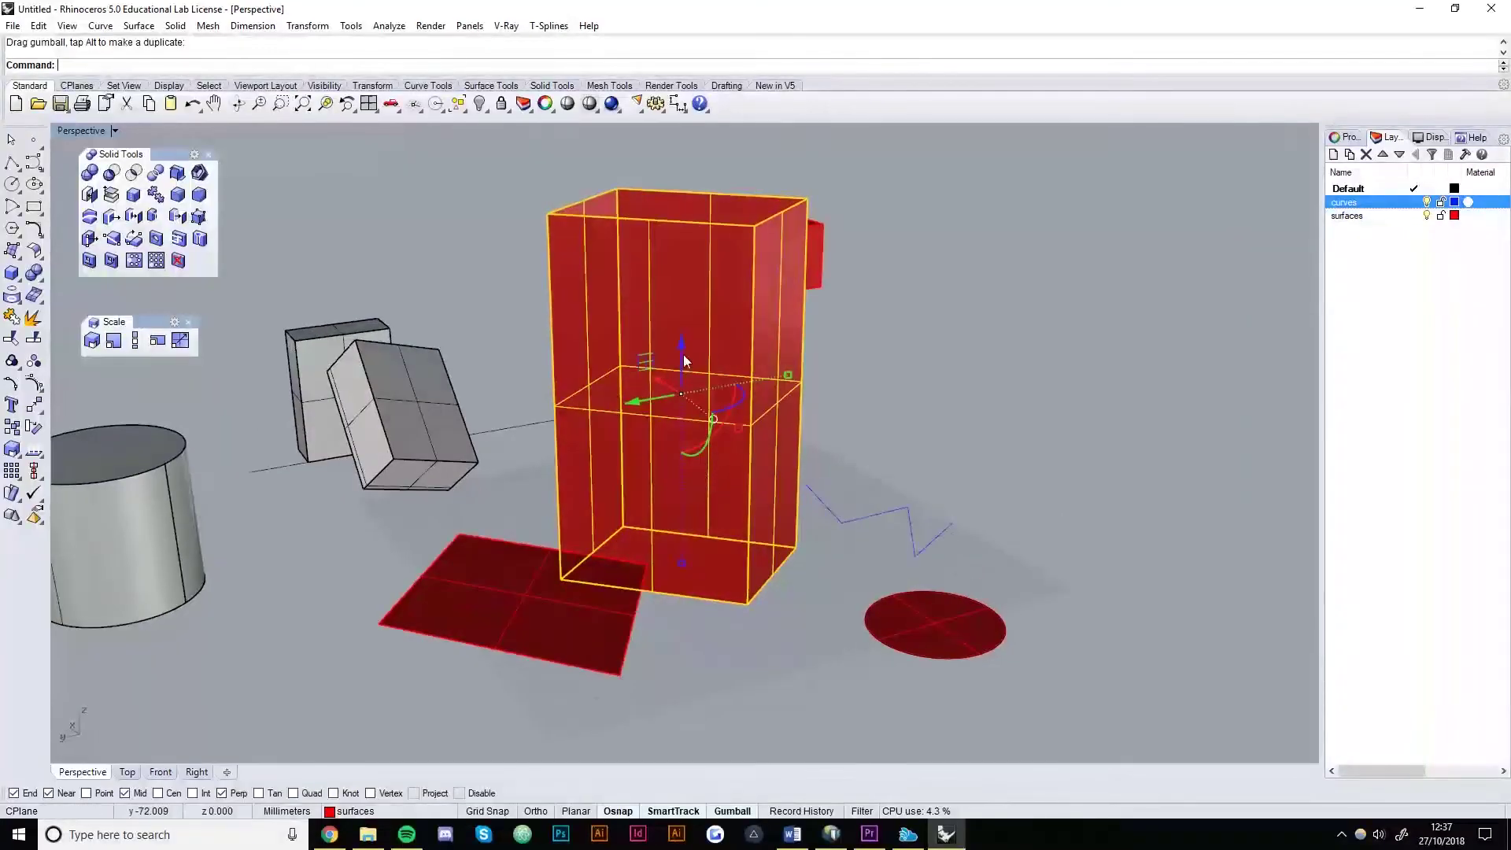
- Try scaling the tall red polysurface by a factor of 10 along one gumball axis, and undo it
click(788, 377)
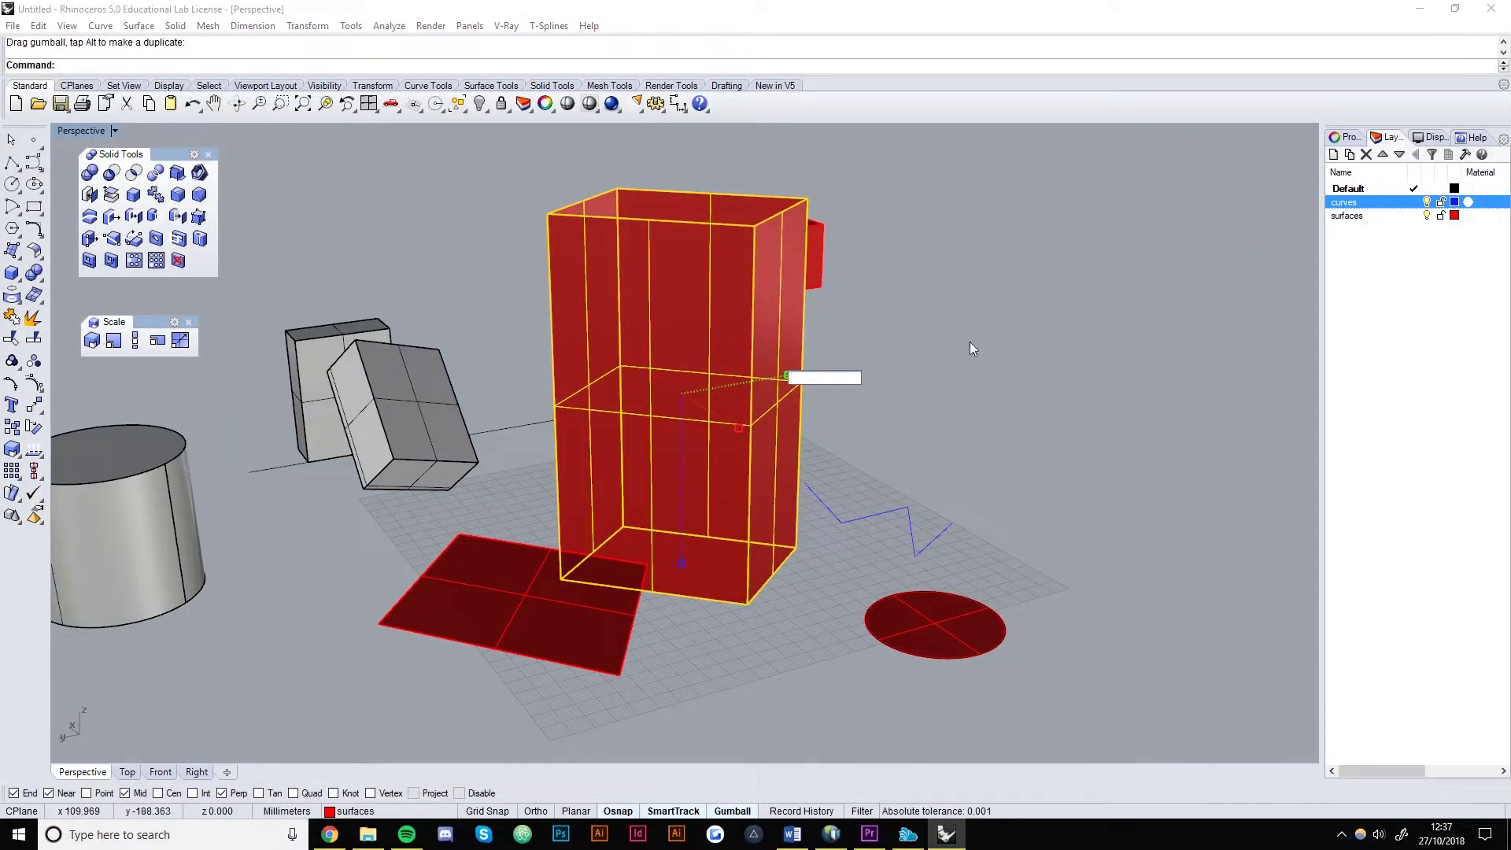
text(10)
key(Return)
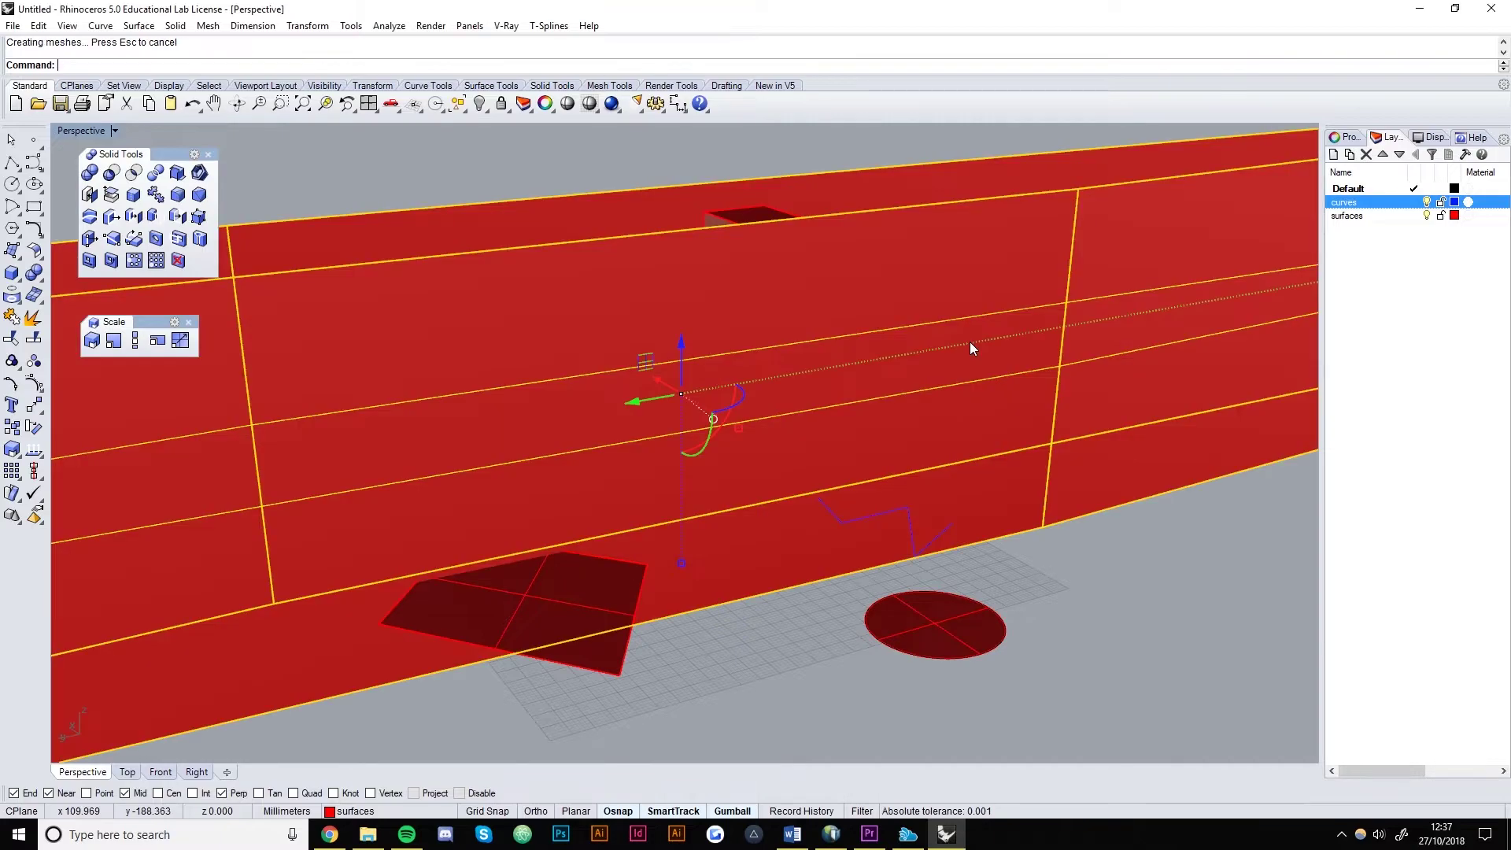
scroll(890, 438, down, 3)
key(ctrl+z)
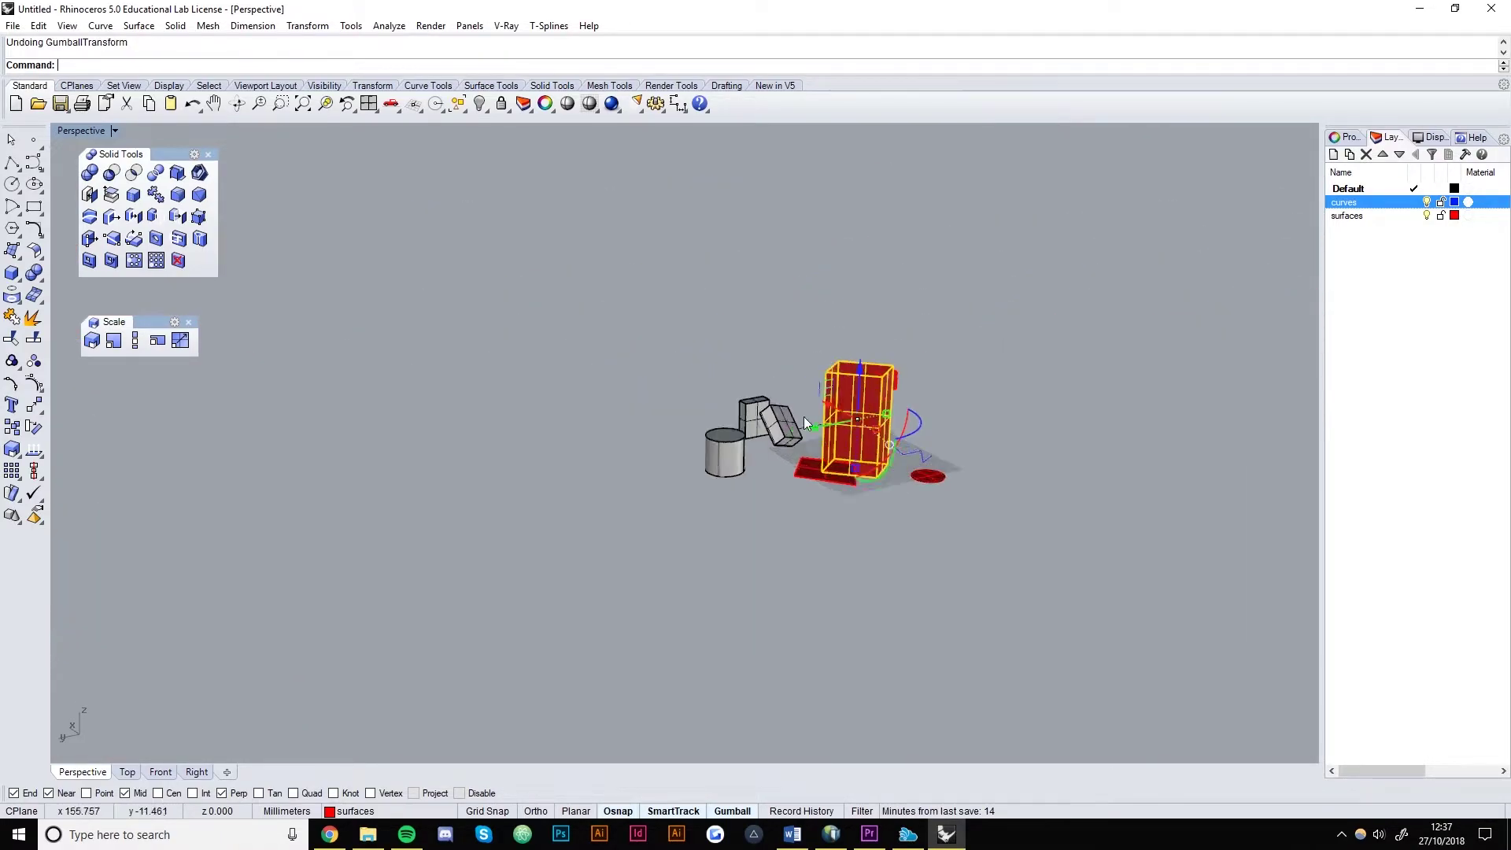
- Move the tall red polysurface 12 mm along the vertical gumball axis and deselect it
scroll(952, 338, up, 3)
click(951, 368)
text(12)
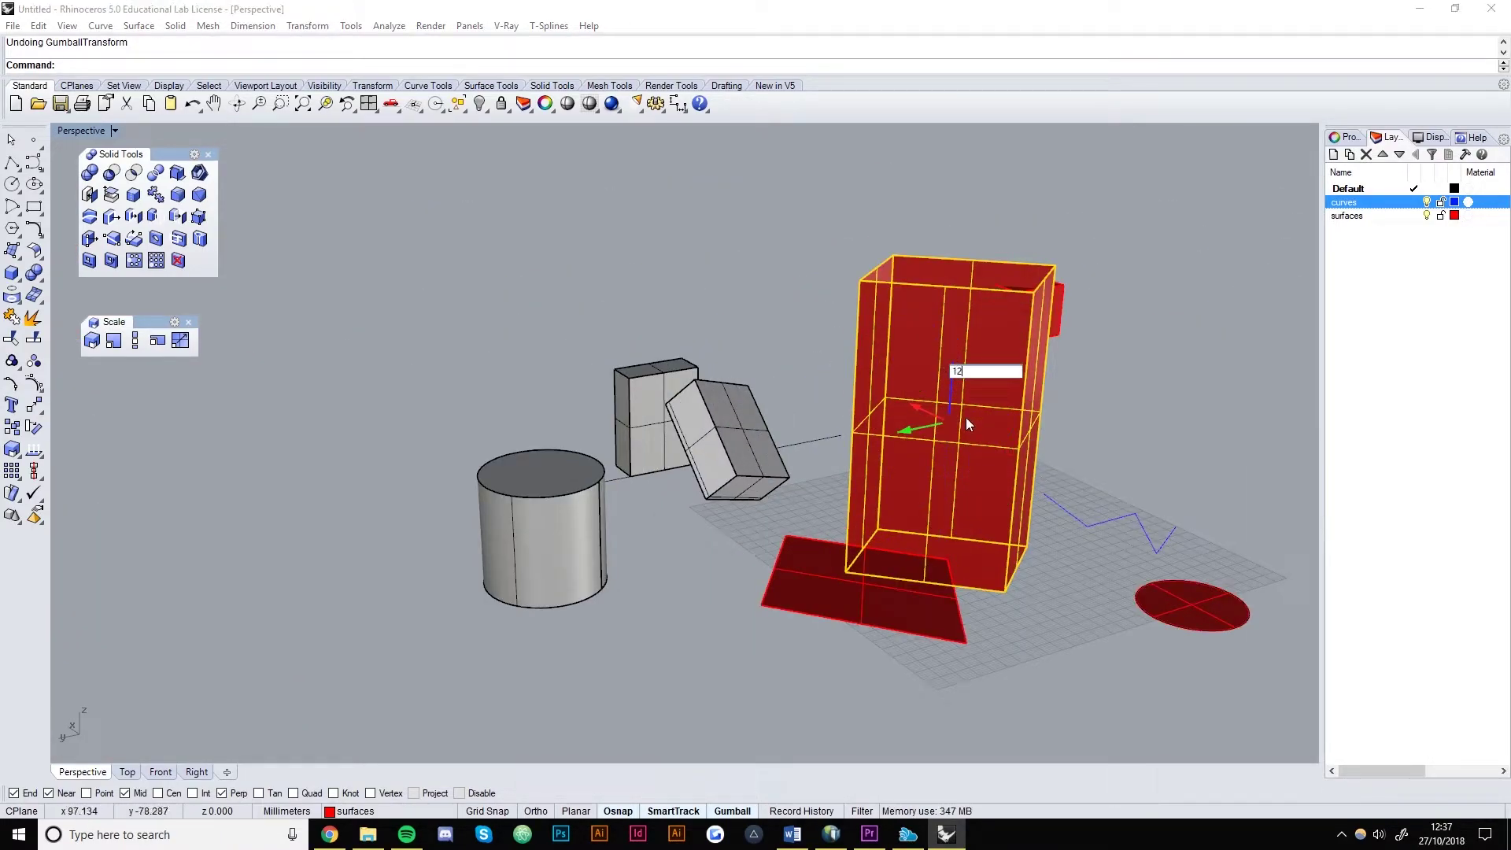
key(Return)
click(742, 329)
scroll(956, 476, down, 4)
right_drag(957, 476, 427, 455)
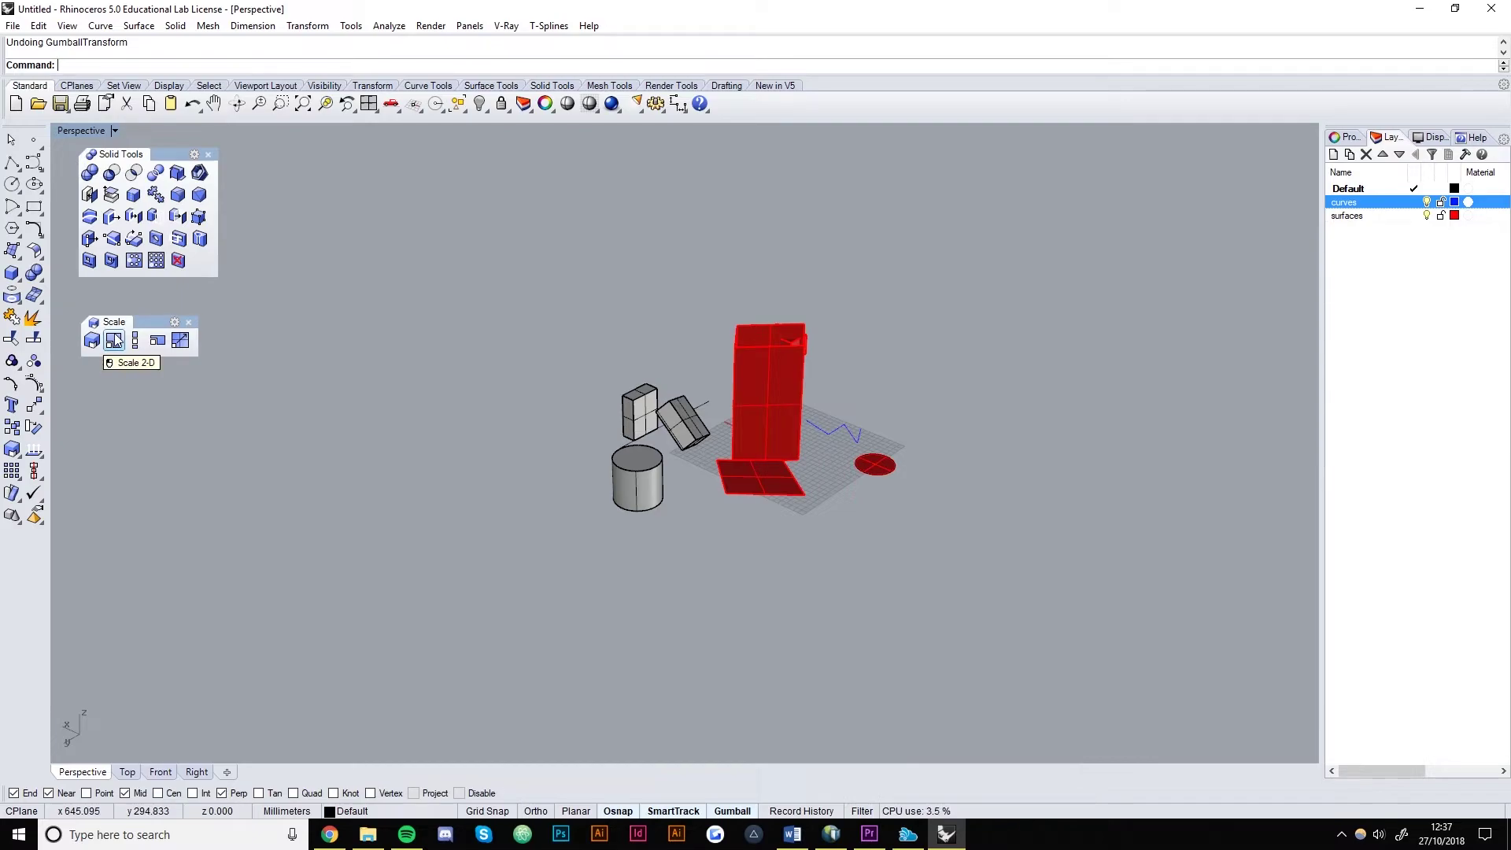
- Enlarge the grey cylinder uniformly with the Scale command, using two reference points from an origin on its base edge
click(92, 341)
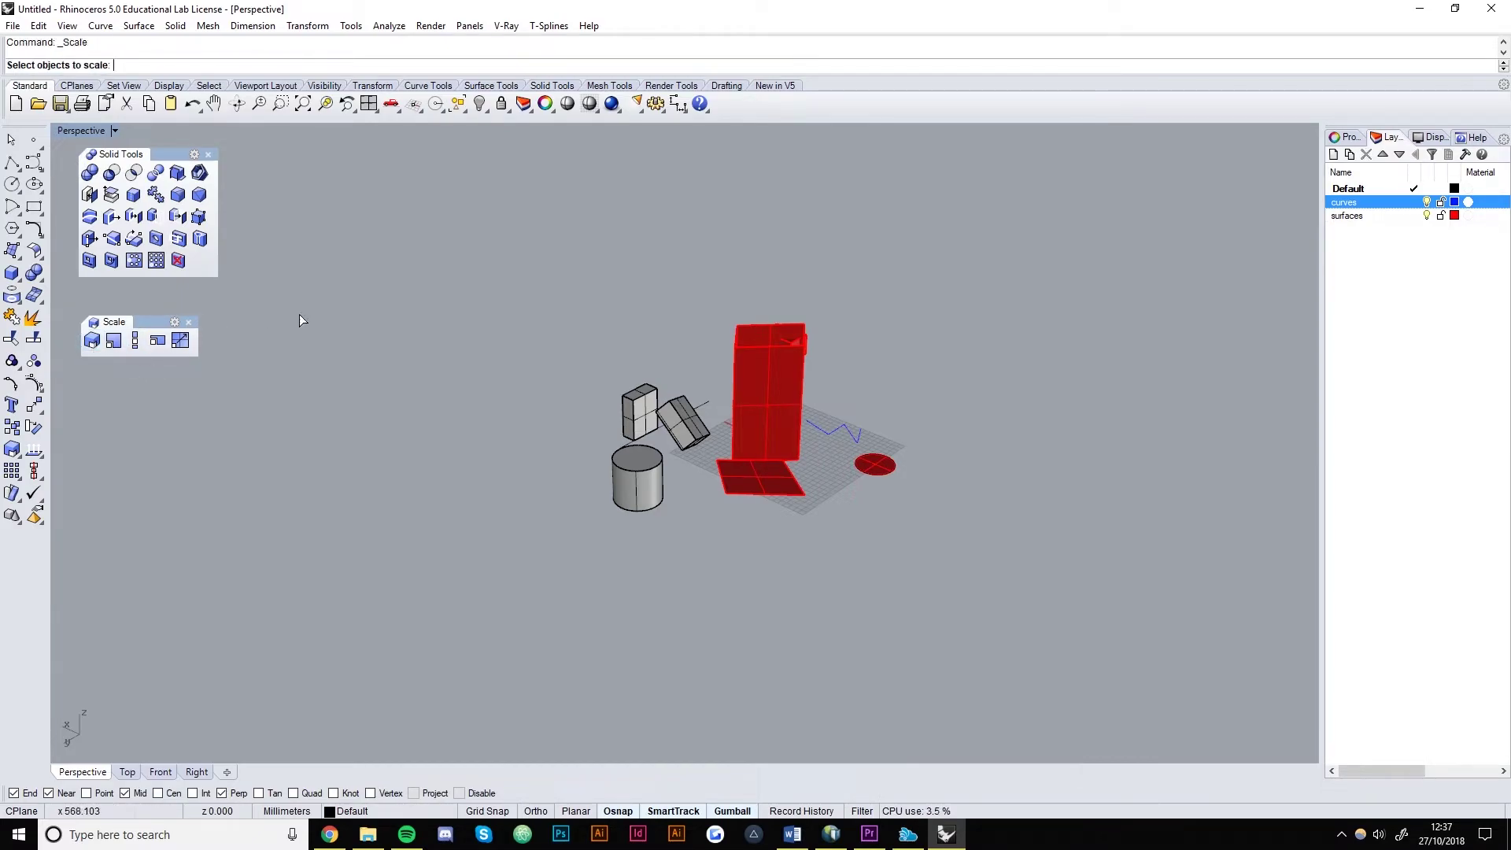
click(646, 482)
scroll(586, 474, up, 4)
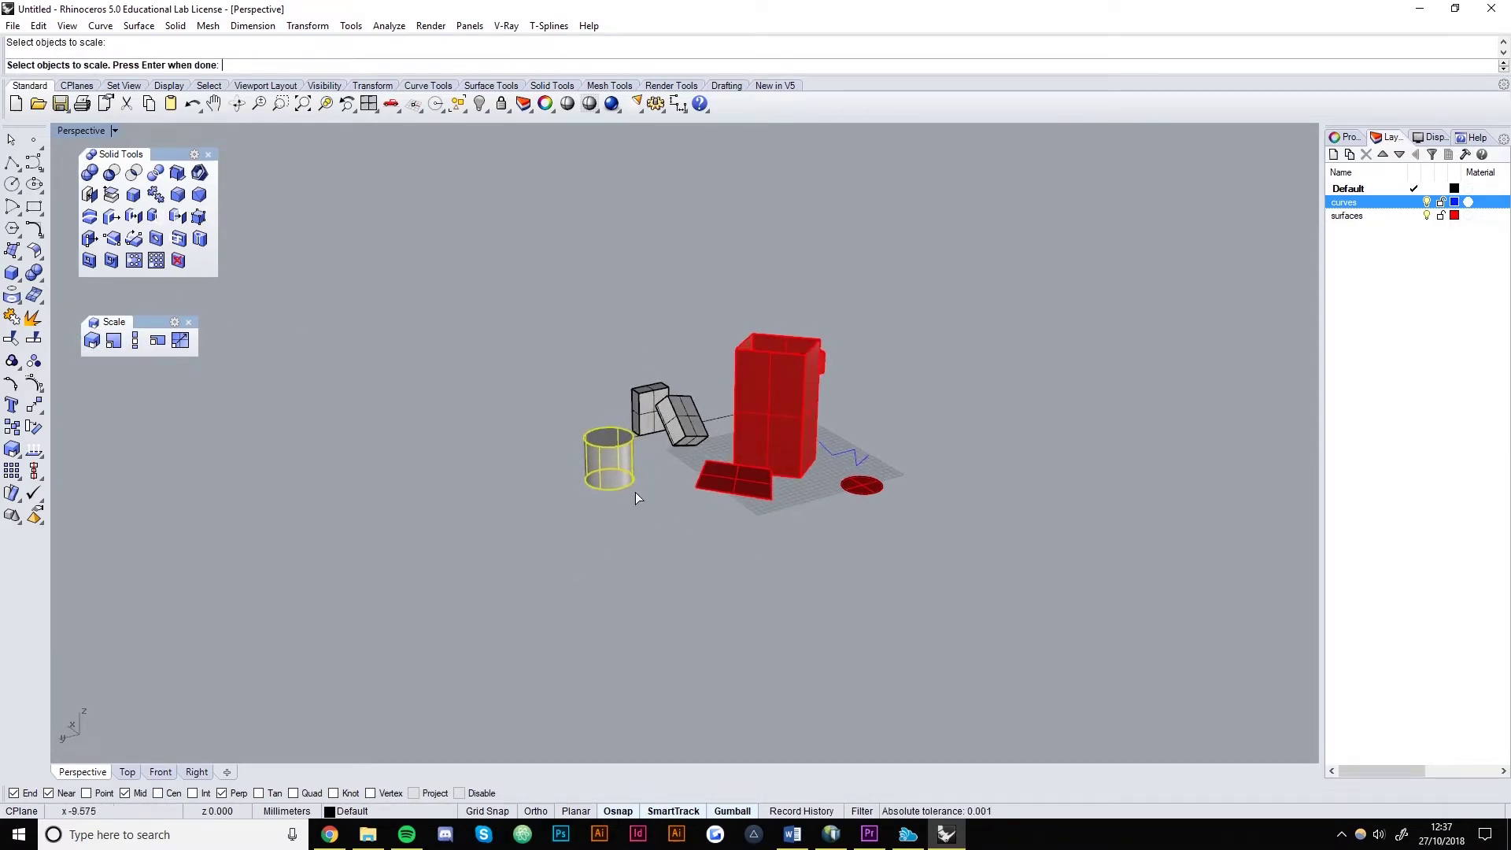
key(Return)
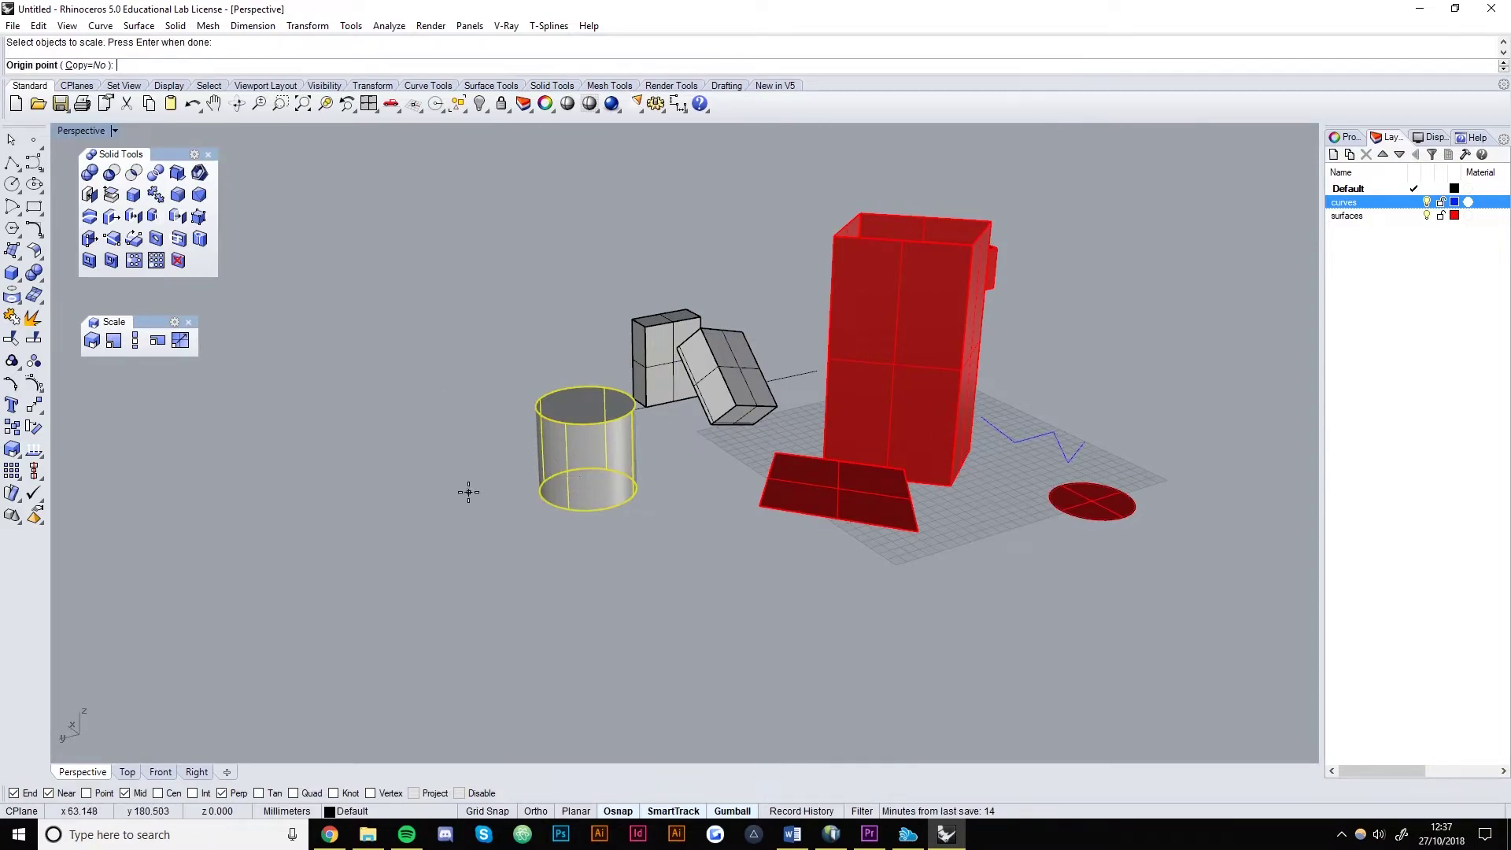
scroll(469, 493, up, 3)
click(601, 510)
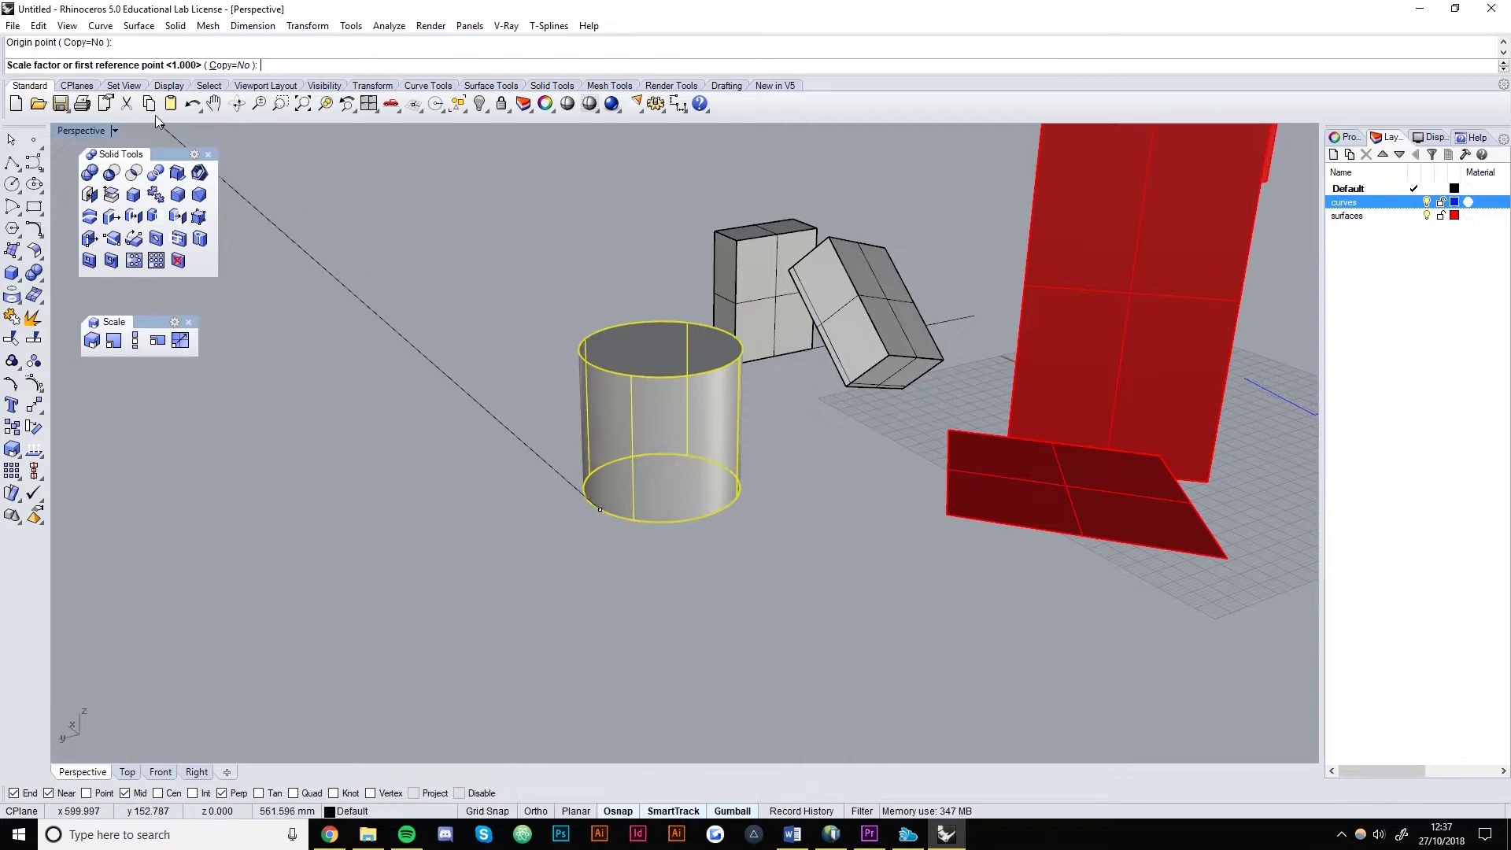
click(737, 498)
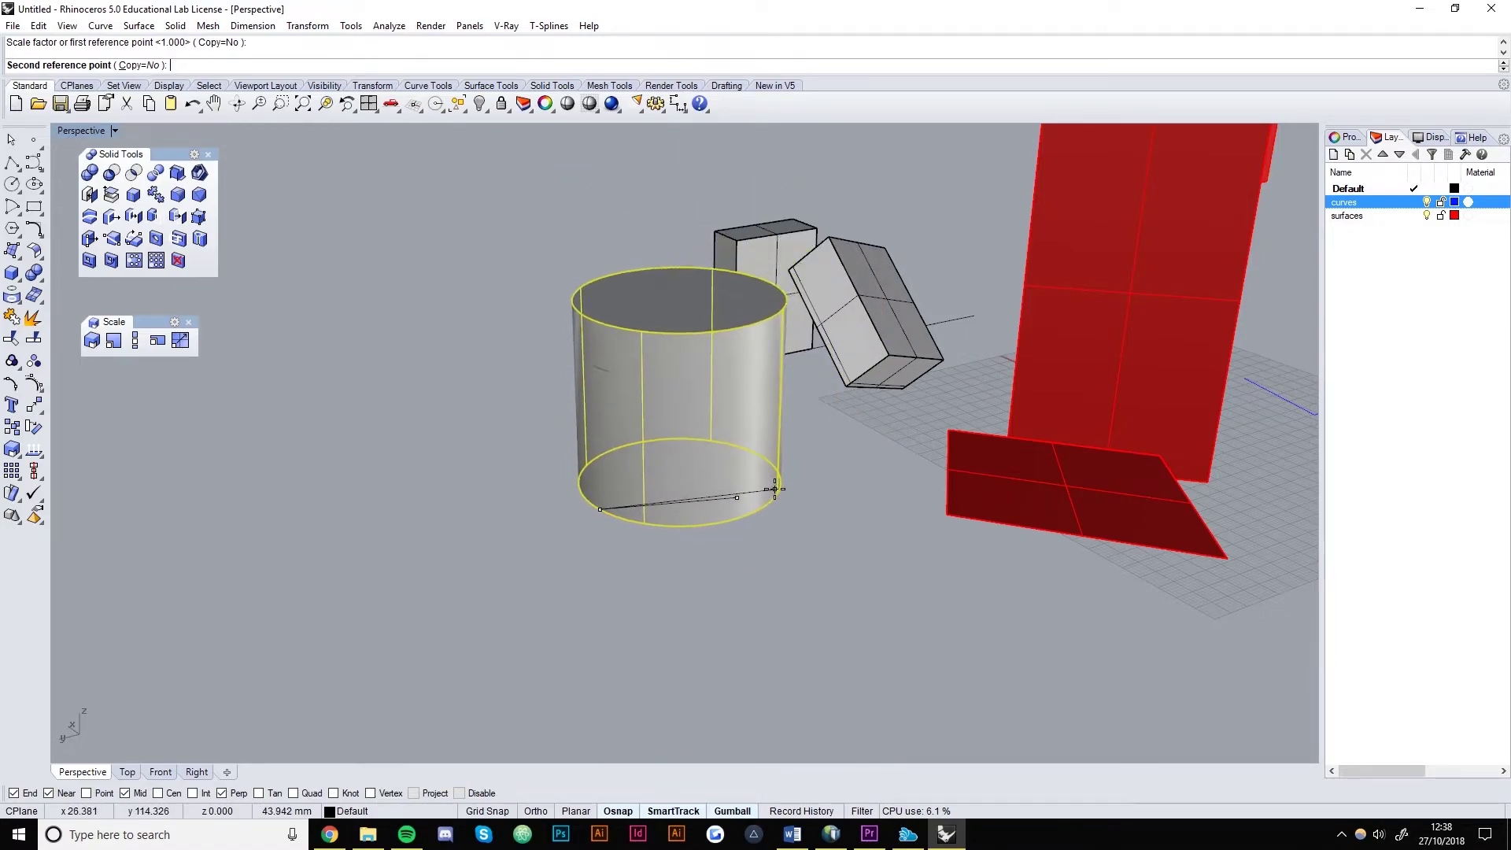
click(845, 509)
scroll(833, 513, down, 5)
right_drag(833, 514, 677, 558)
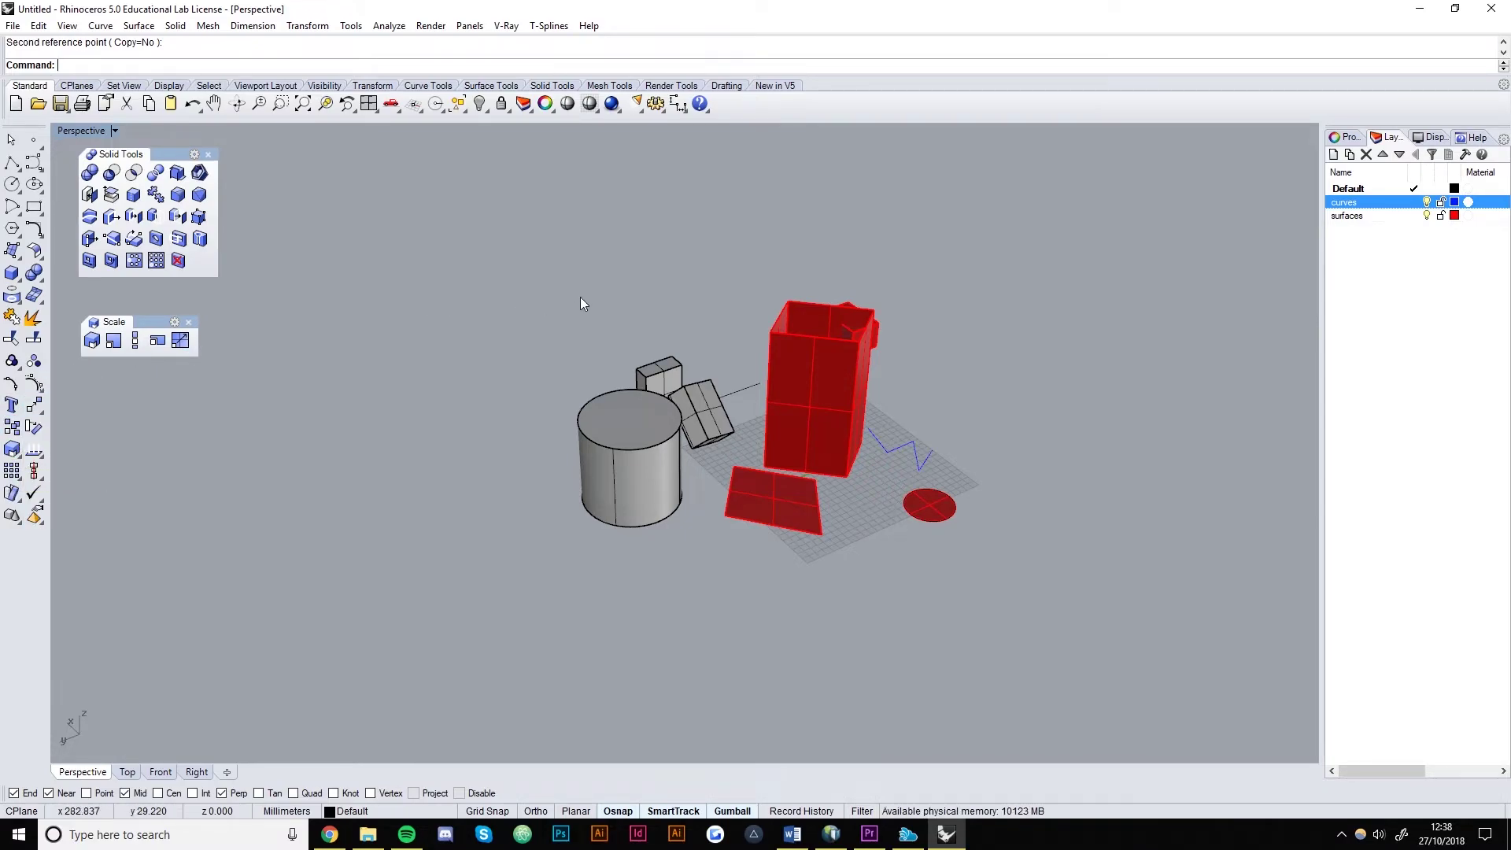
- Make the curves layer the current layer
click(1409, 311)
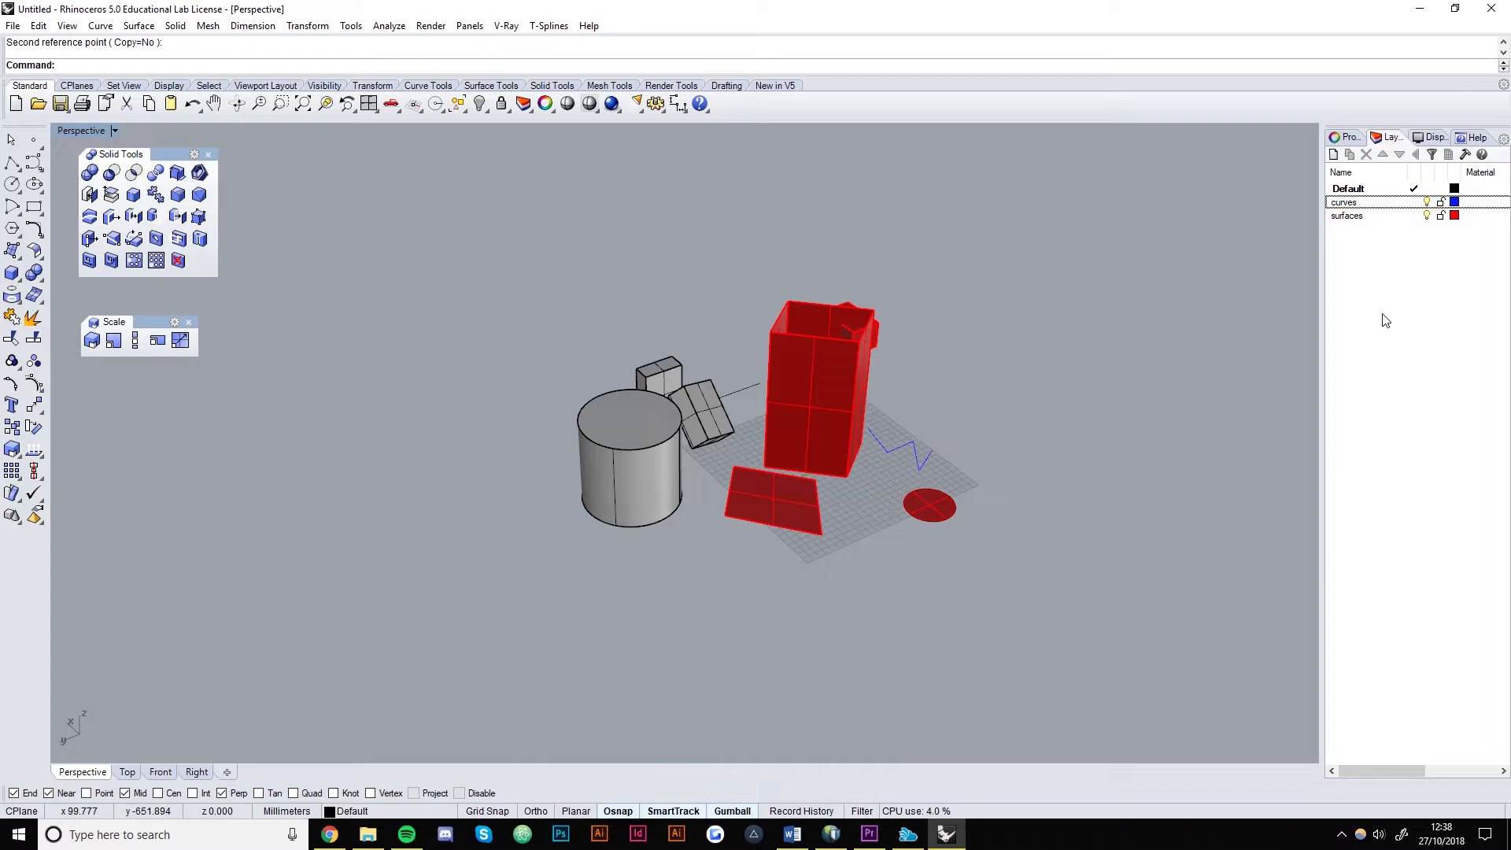
click(860, 390)
click(988, 413)
right_drag(989, 412, 564, 409)
scroll(563, 409, up, 3)
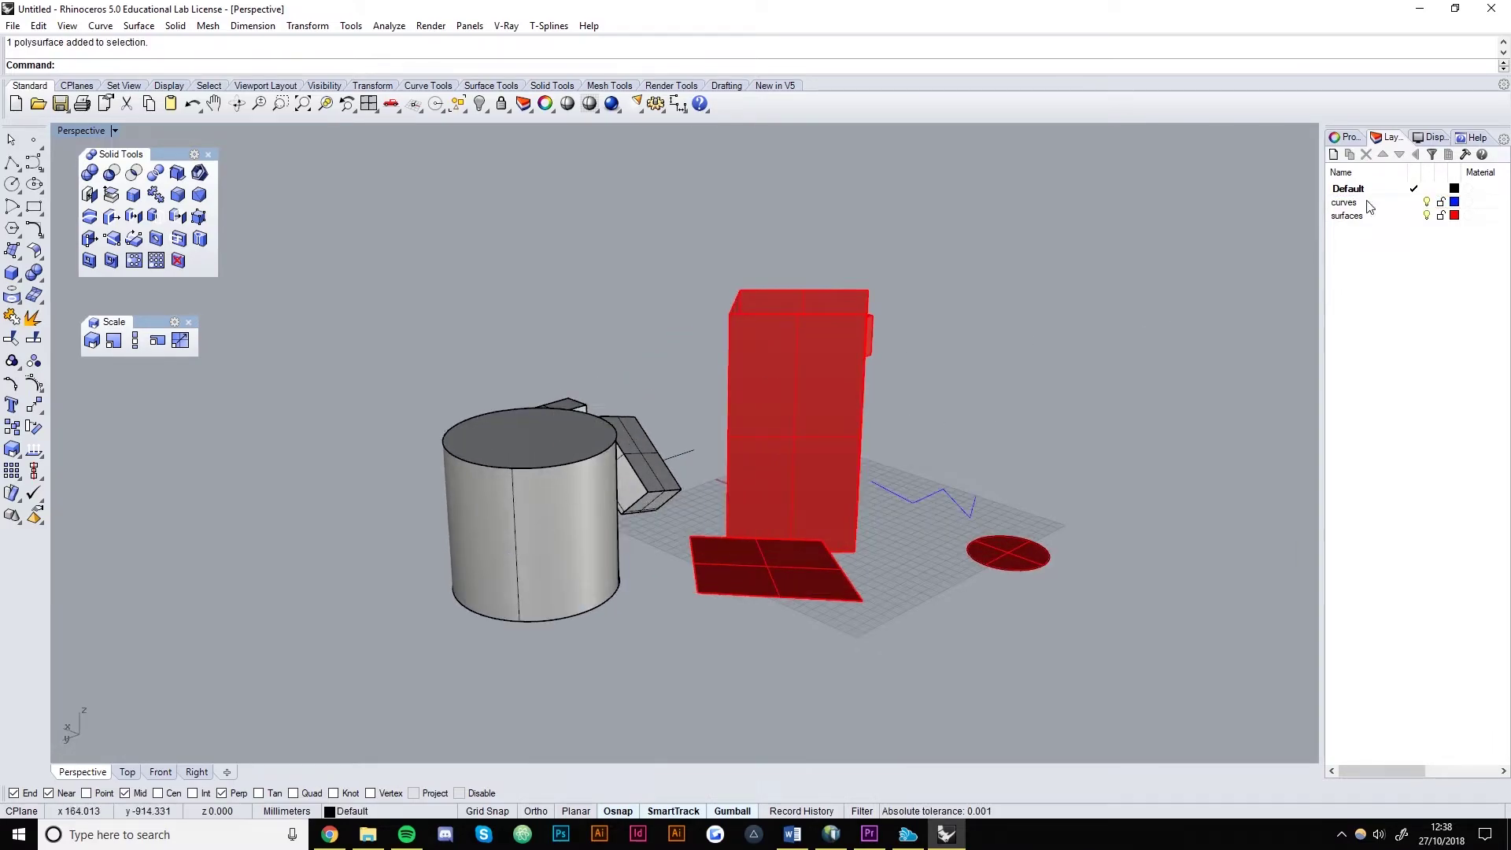
click(1414, 202)
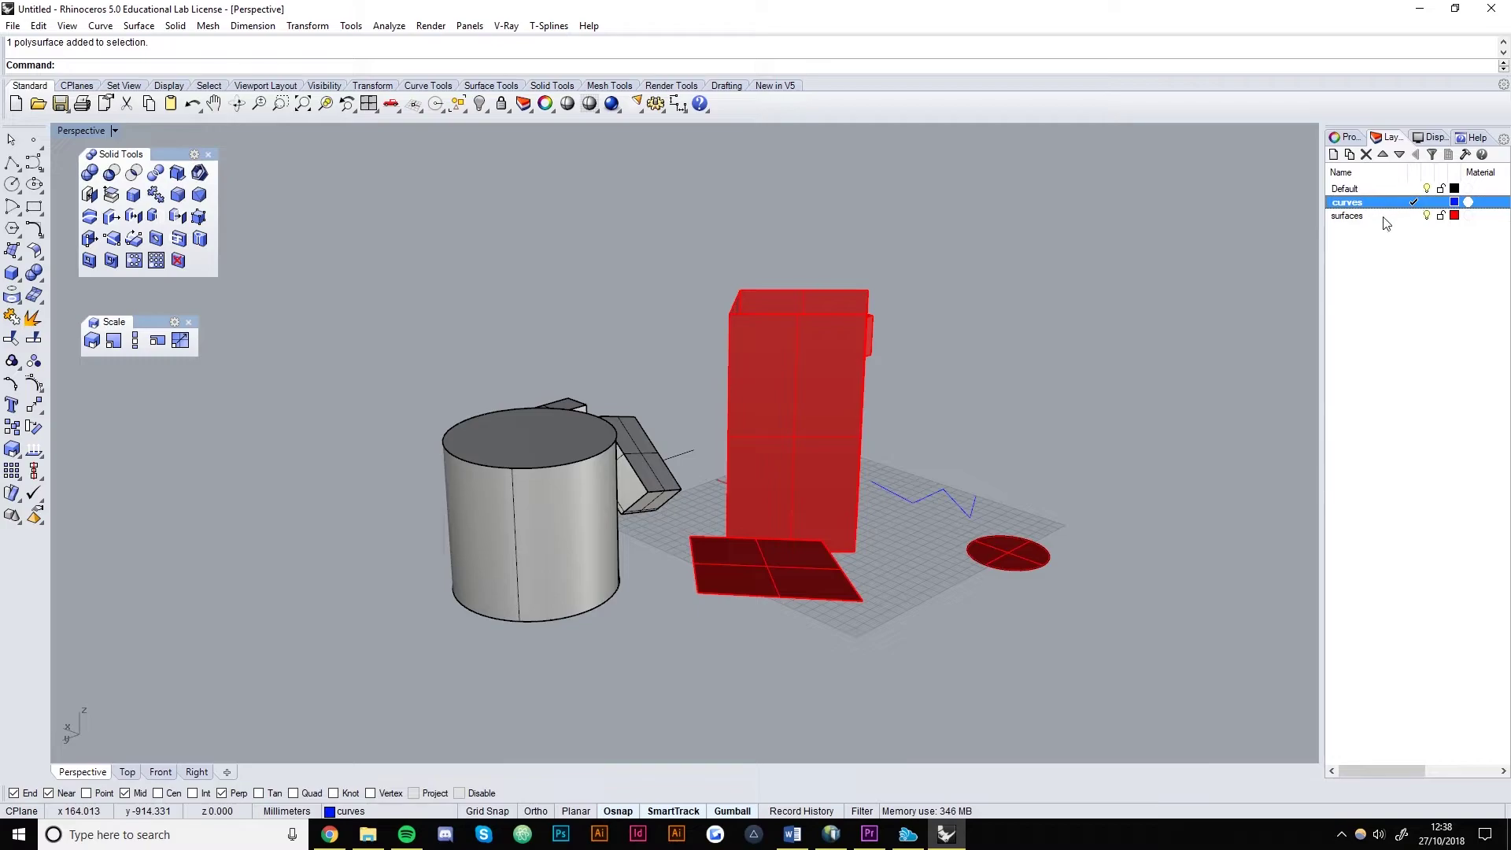
scroll(914, 341, down, 2)
right_drag(914, 341, 811, 441)
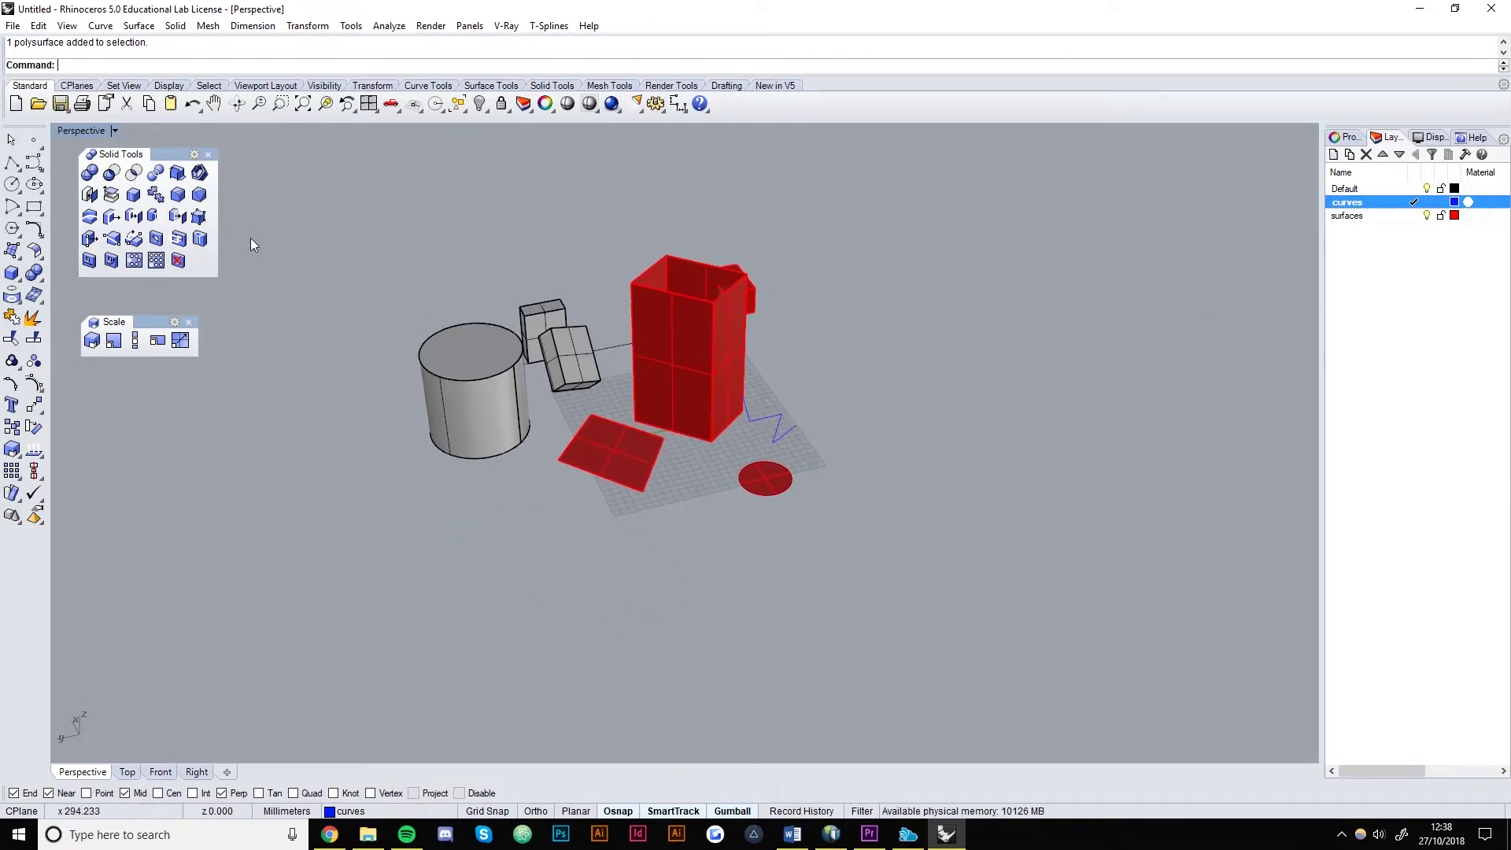
- Draw an open three-segment polyline on the curves layer, in the empty area beyond the red circle
click(12, 162)
click(912, 444)
click(875, 351)
click(954, 348)
click(978, 496)
key(Return)
mouse_move(851, 652)
right_down()
mouse_move(884, 533)
mouse_move(882, 441)
mouse_move(857, 485)
right_up()
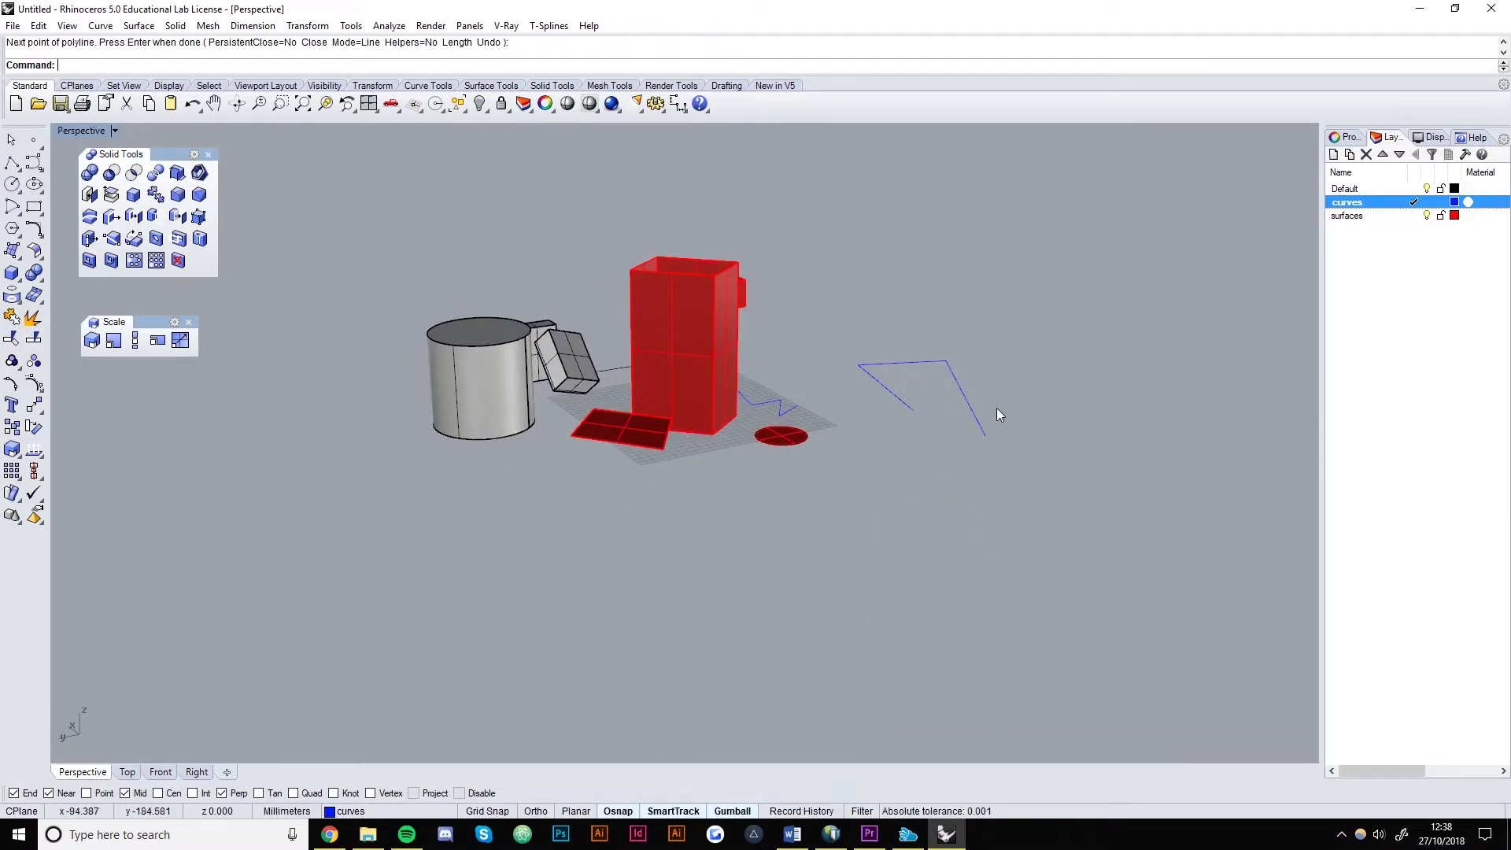
right_drag(942, 456, 879, 484)
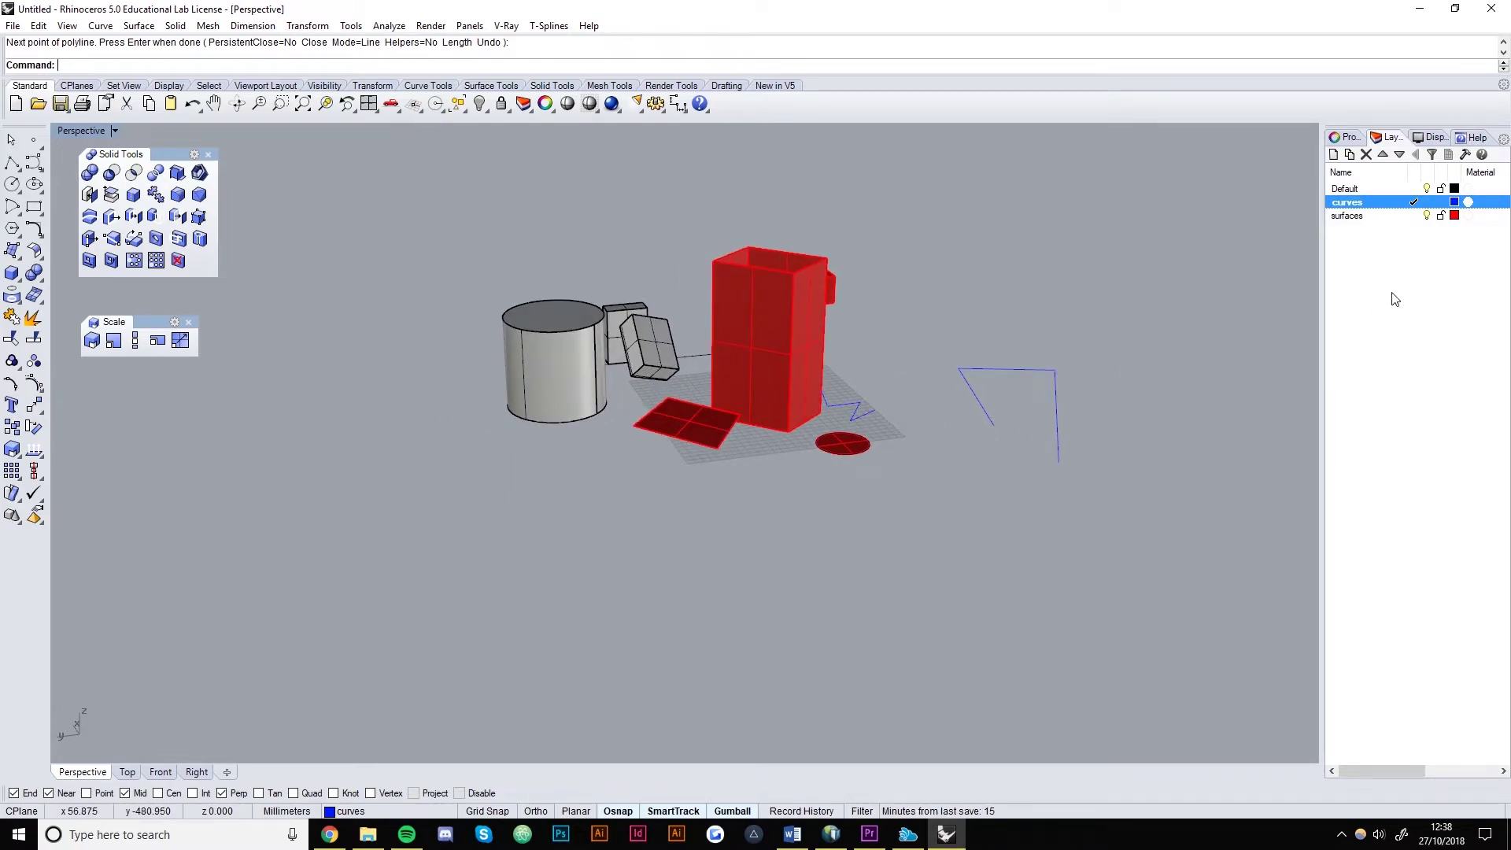
- Assign the tall red open polysurface to the curves layer and set its display color to Green
click(1348, 137)
right_drag(853, 510, 673, 353)
click(745, 357)
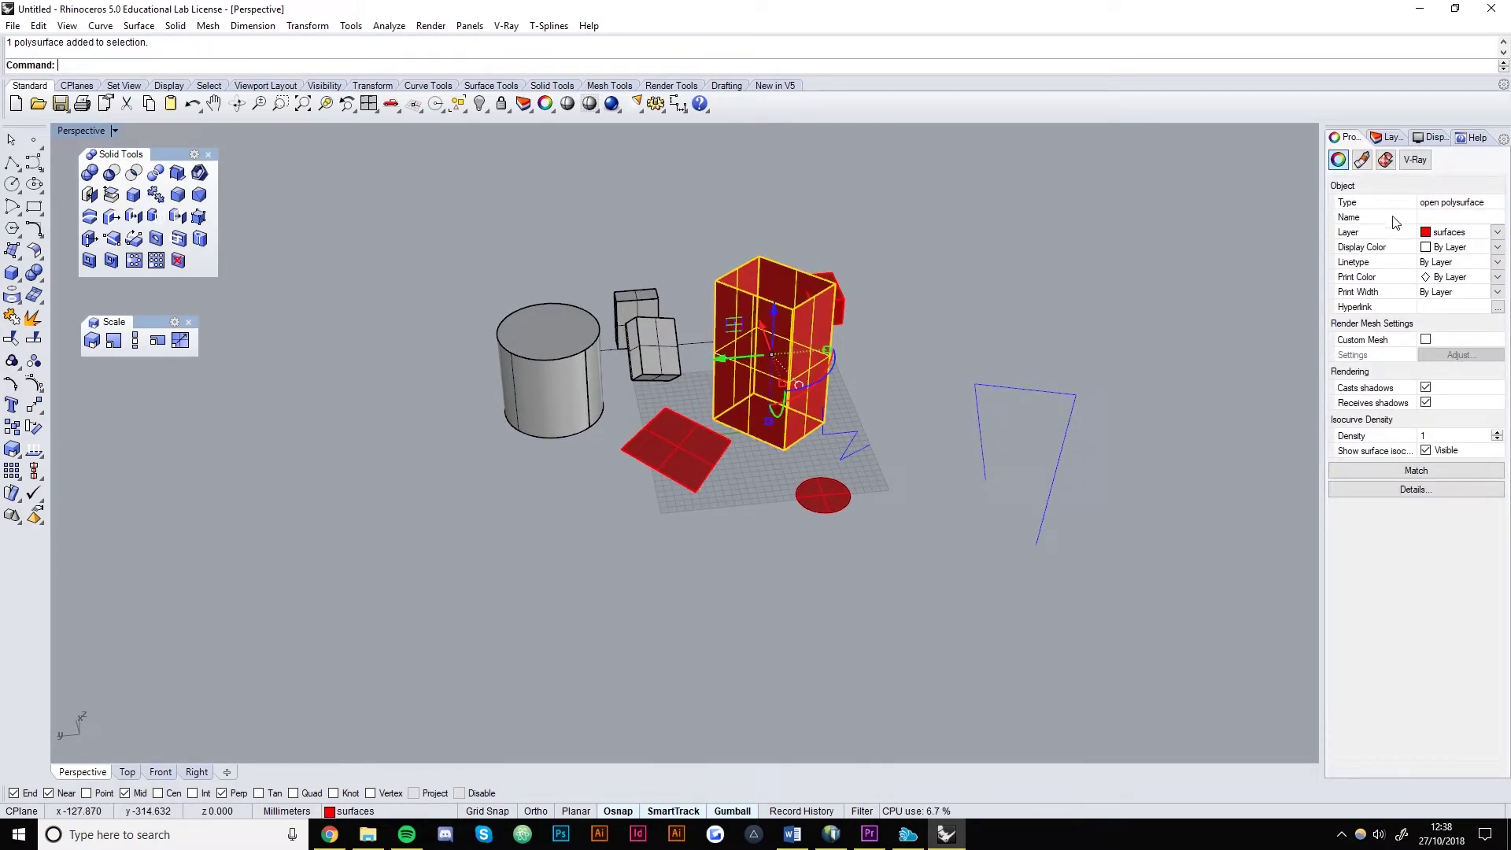
click(1499, 235)
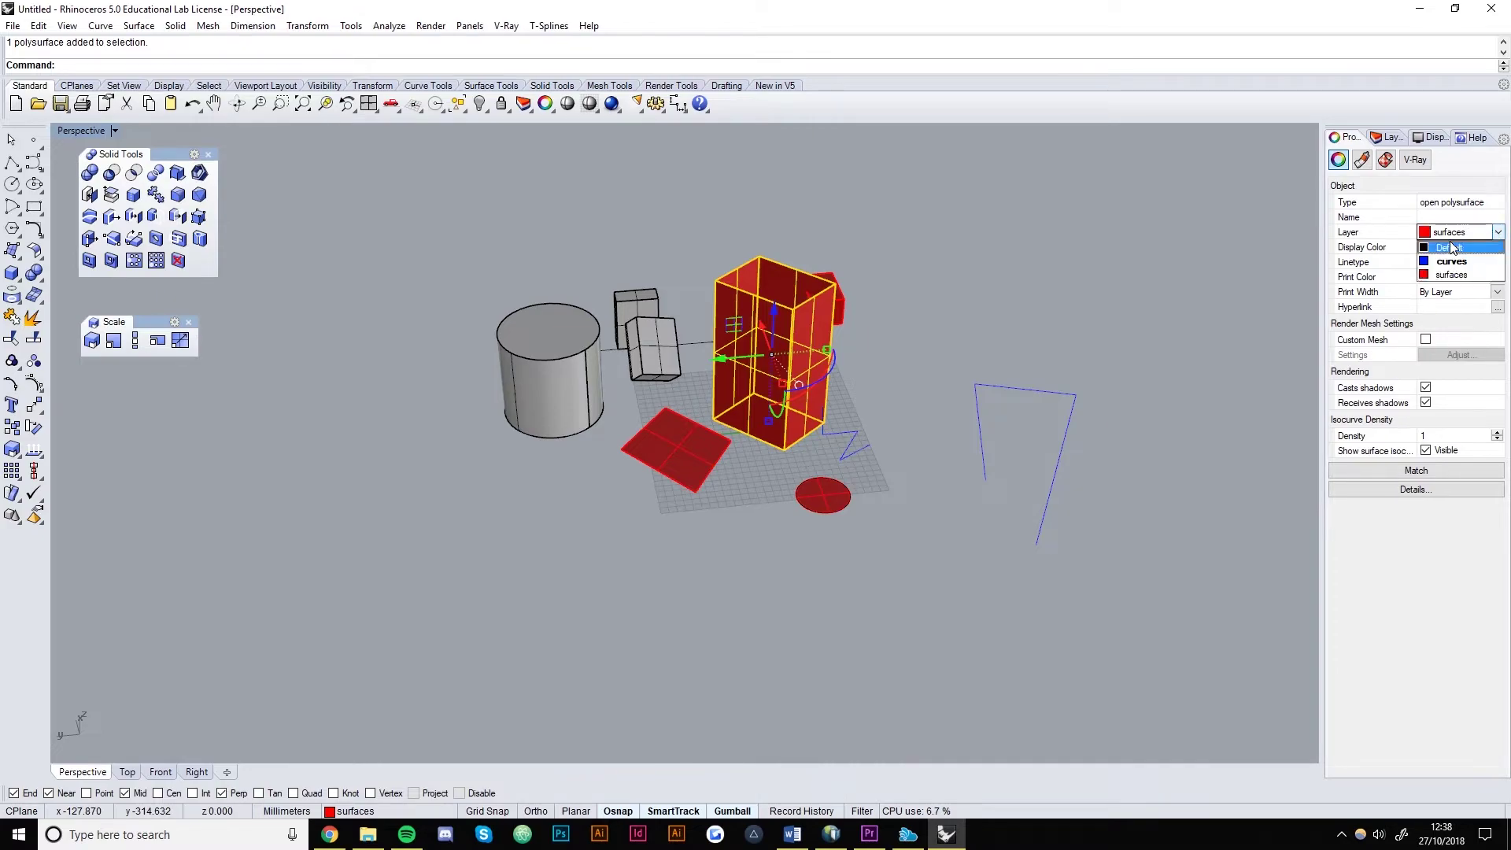
click(1445, 266)
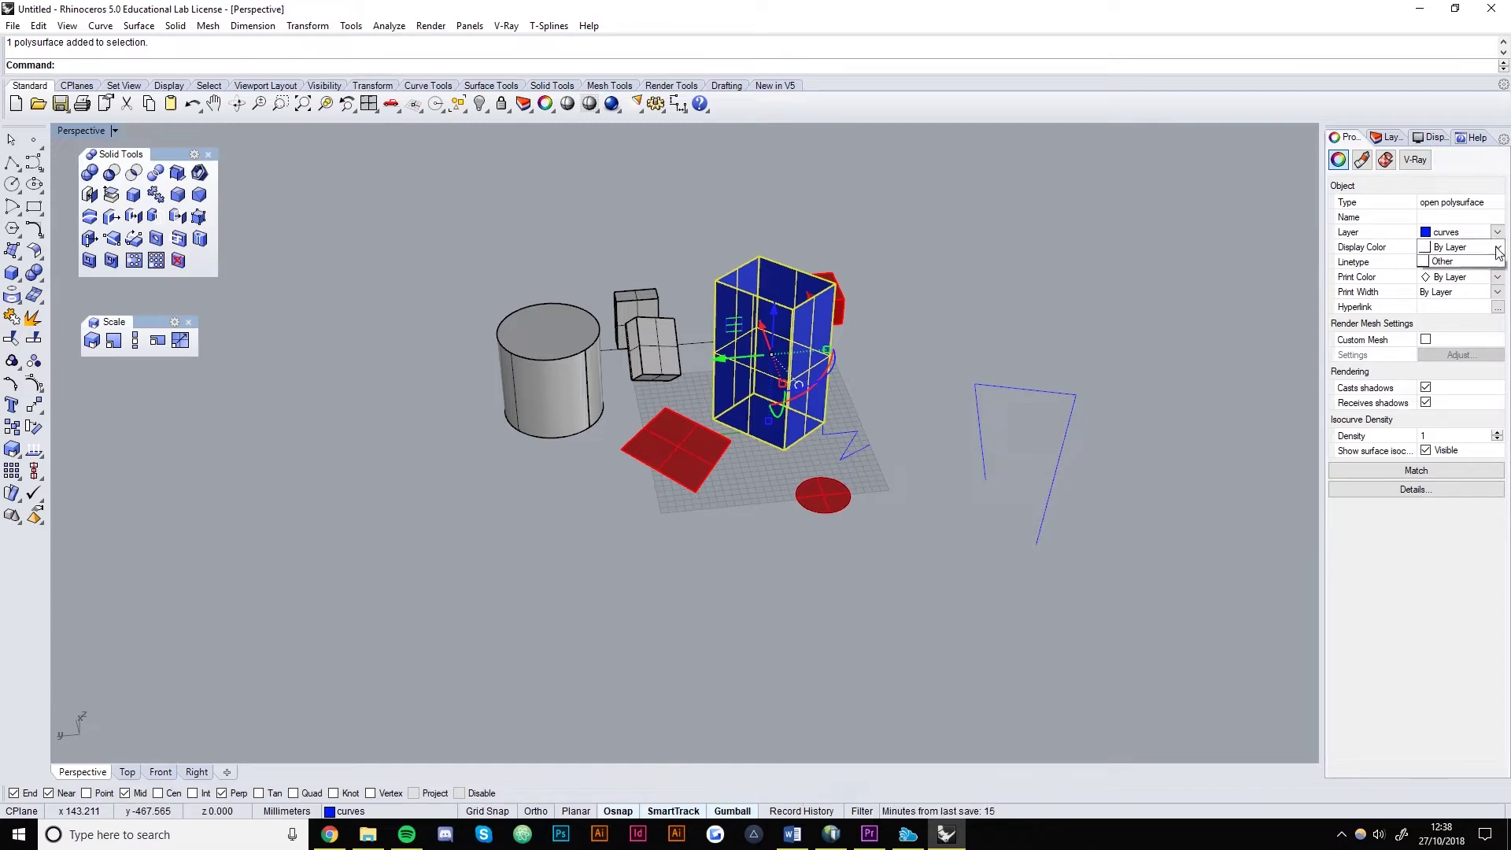
click(1498, 247)
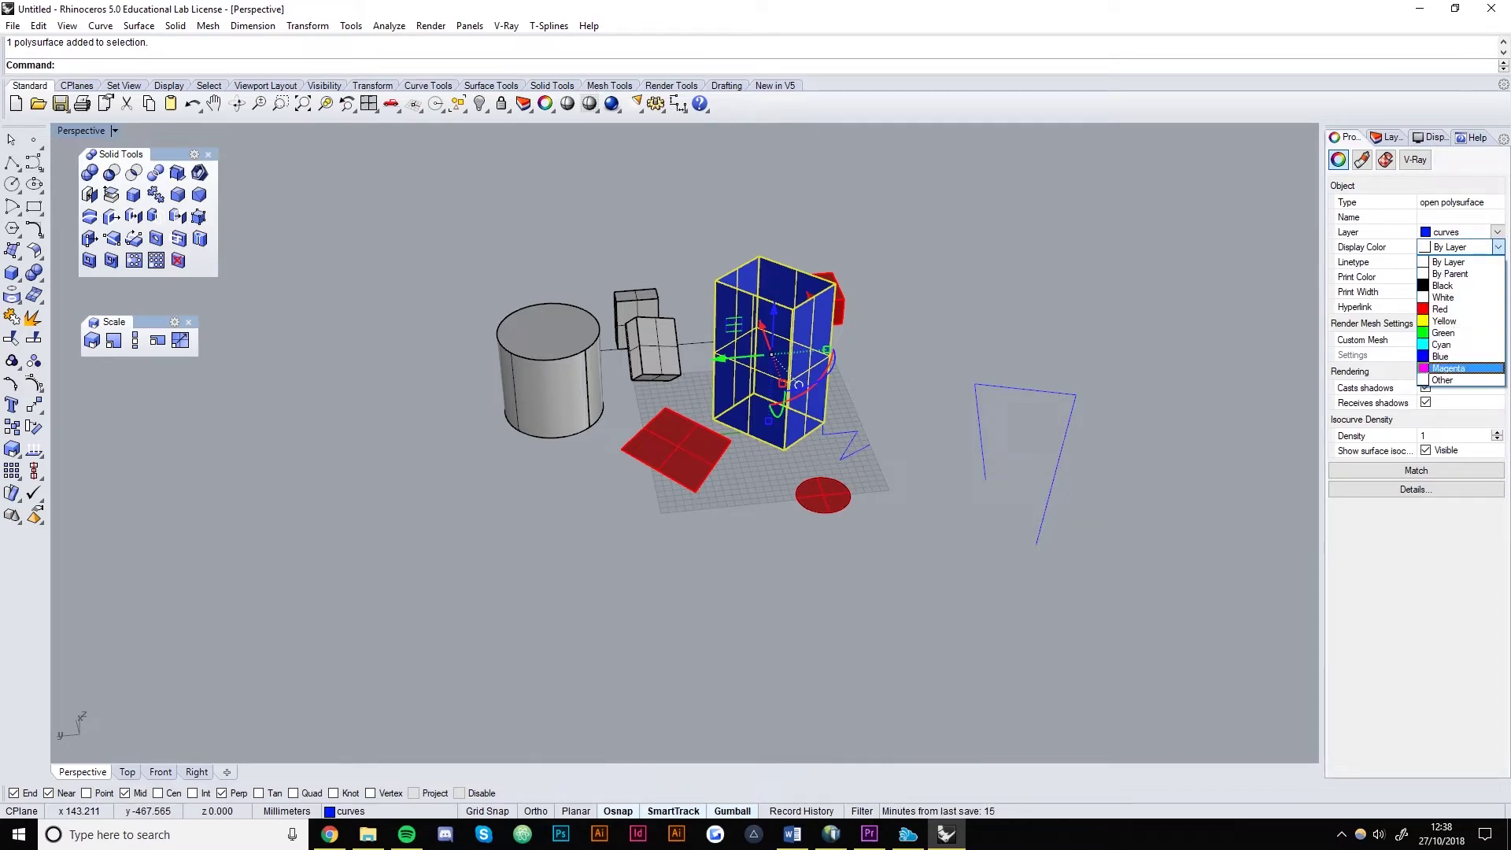
click(1445, 333)
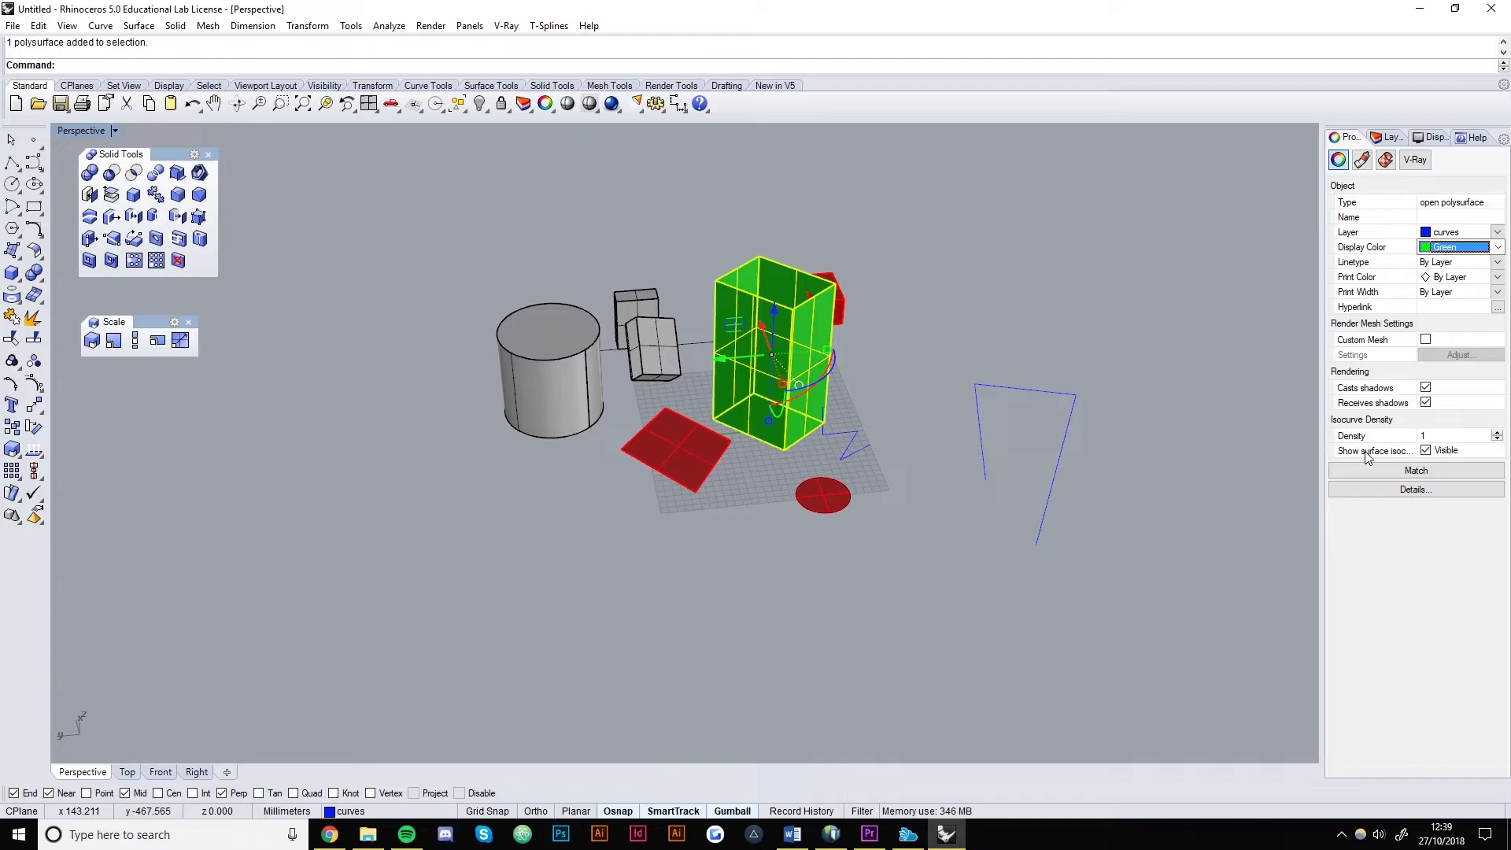
- Hide the surface isocurves of the tall green polysurface and inspect it deselected
scroll(874, 382, up, 5)
shift+right_drag(839, 377, 849, 416)
click(899, 413)
click(674, 393)
scroll(673, 451, up, 5)
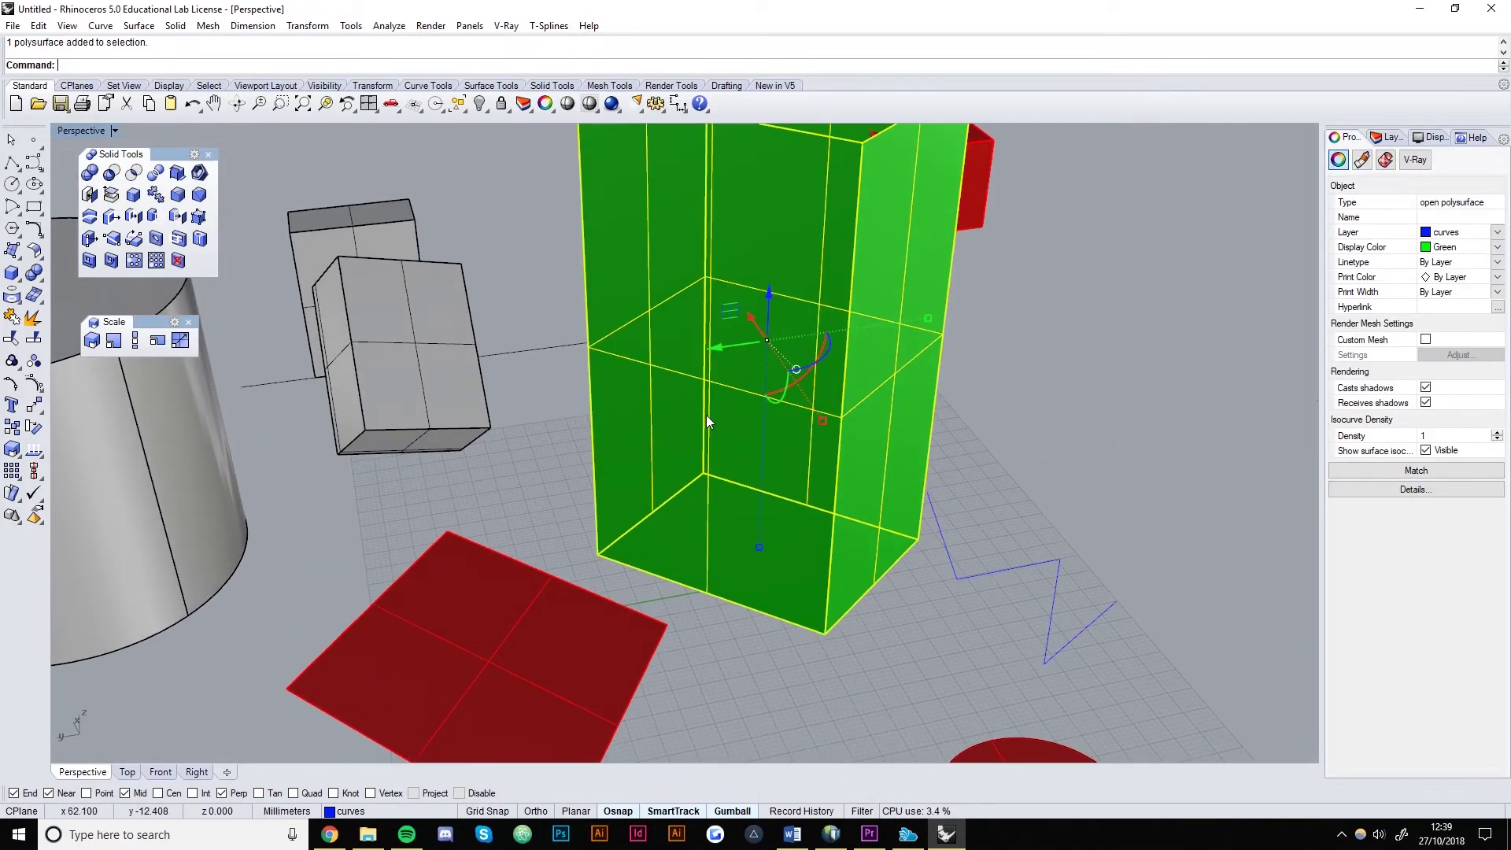
scroll(708, 417, down, 2)
scroll(749, 394, down, 3)
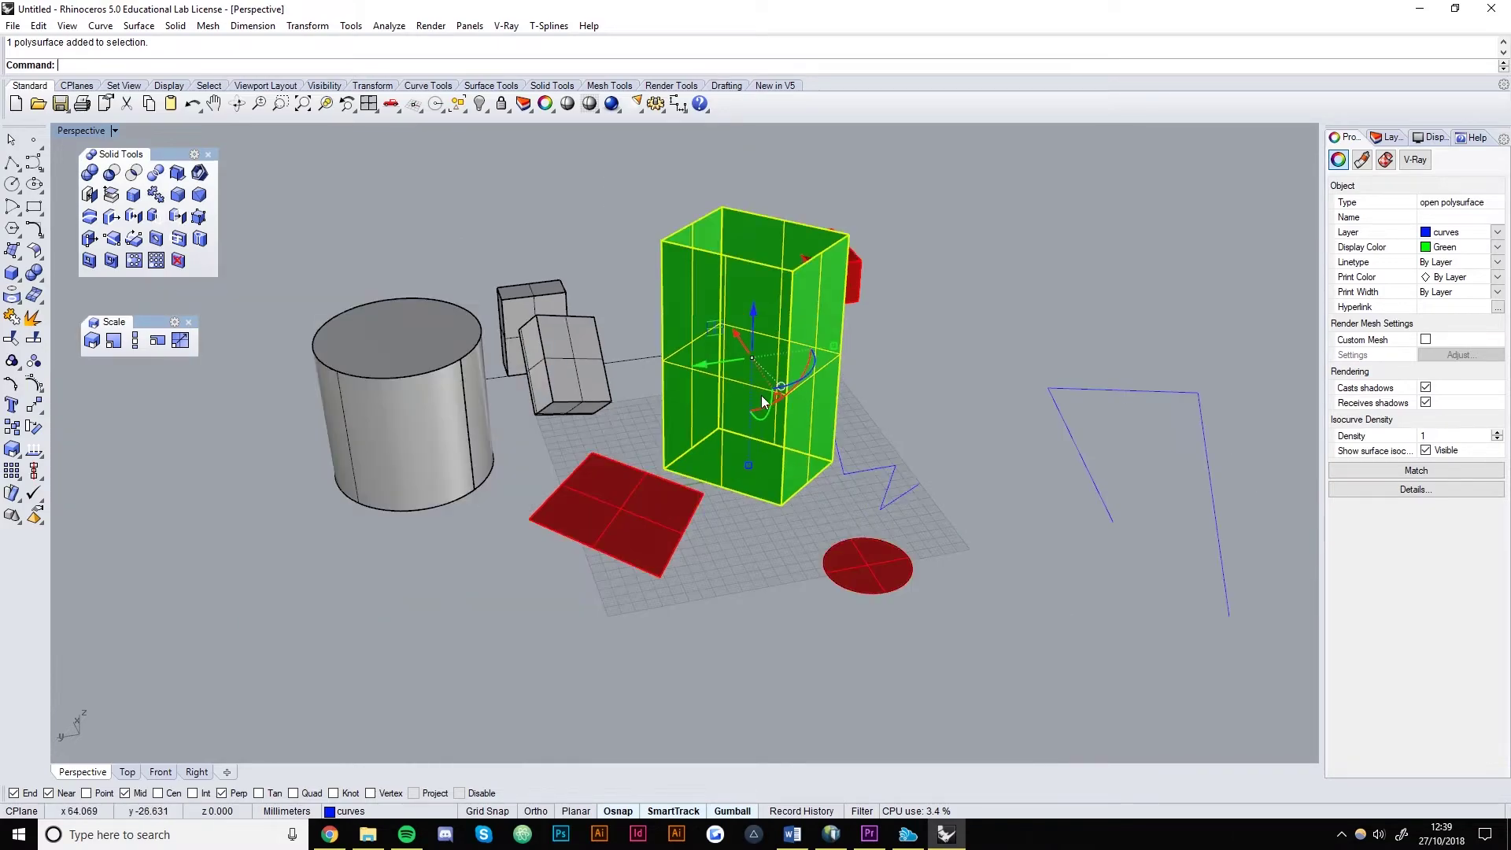
click(1426, 451)
click(961, 392)
right_drag(721, 408, 1004, 343)
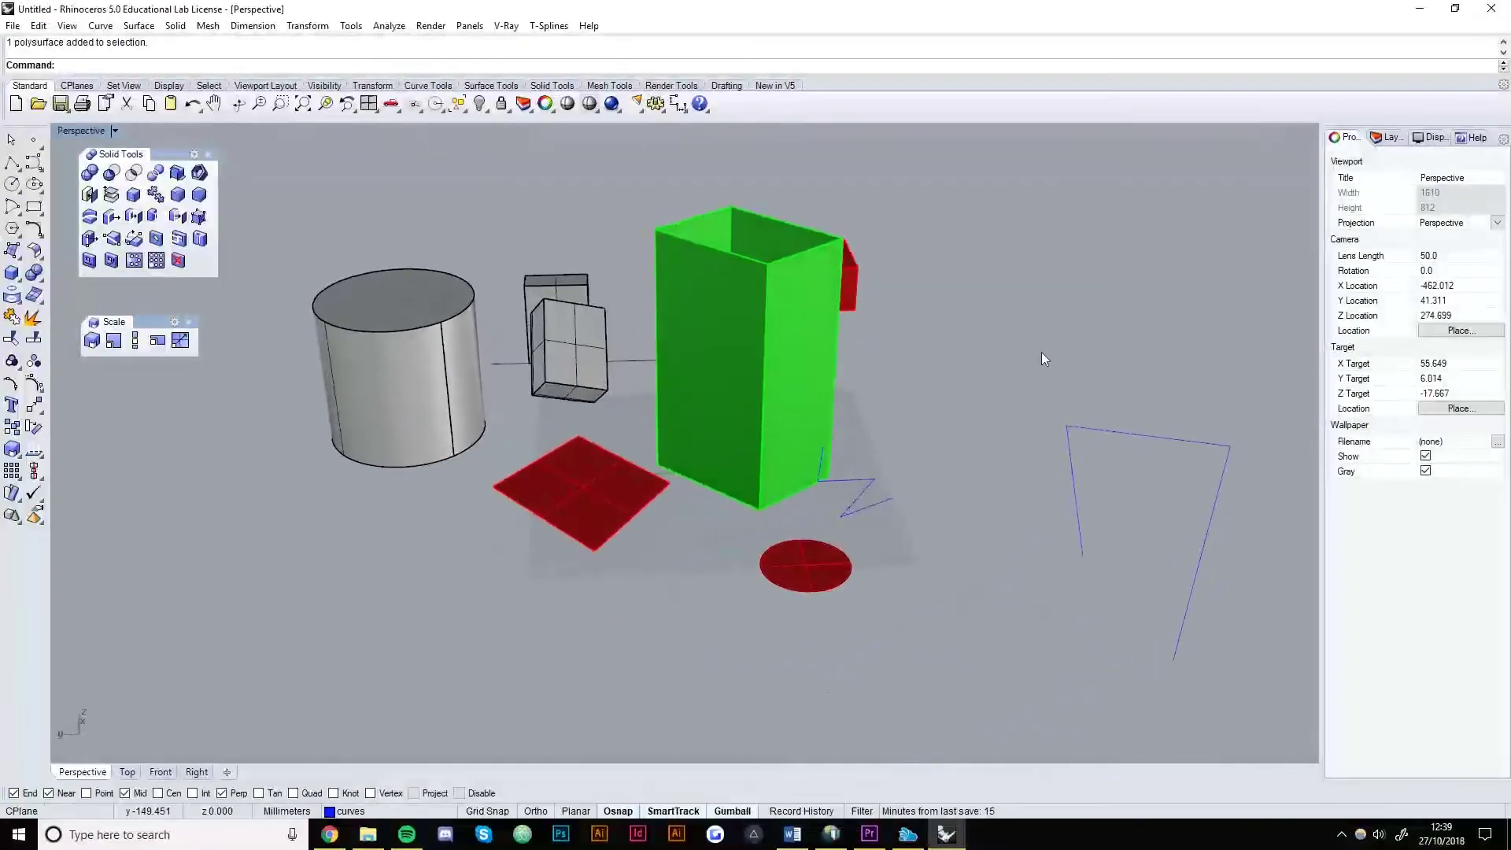
right_drag(1136, 381, 948, 411)
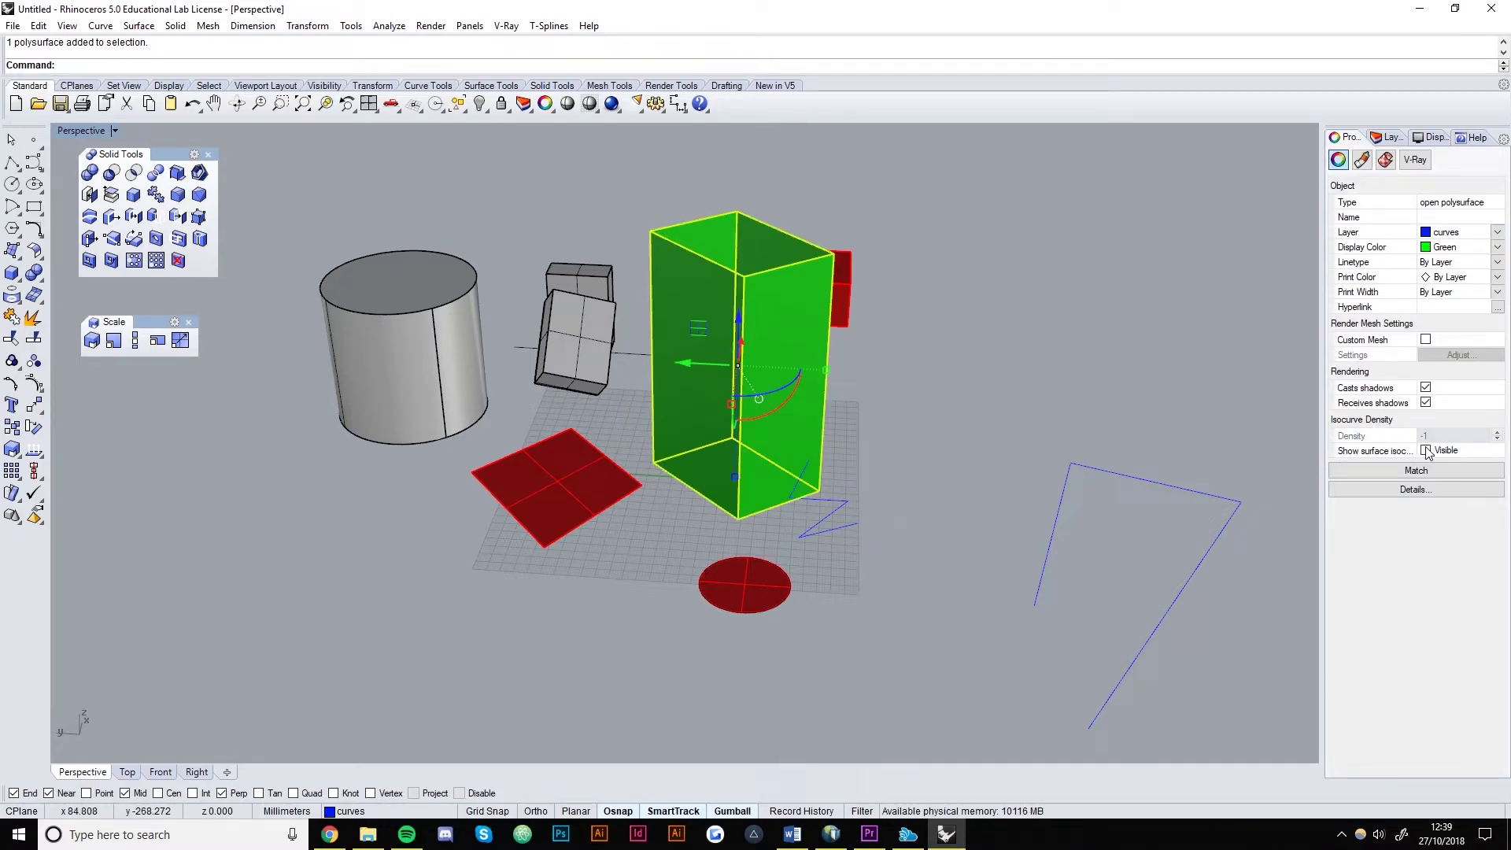
- Show the green polysurface's isocurves again and raise their density to 5
click(1426, 451)
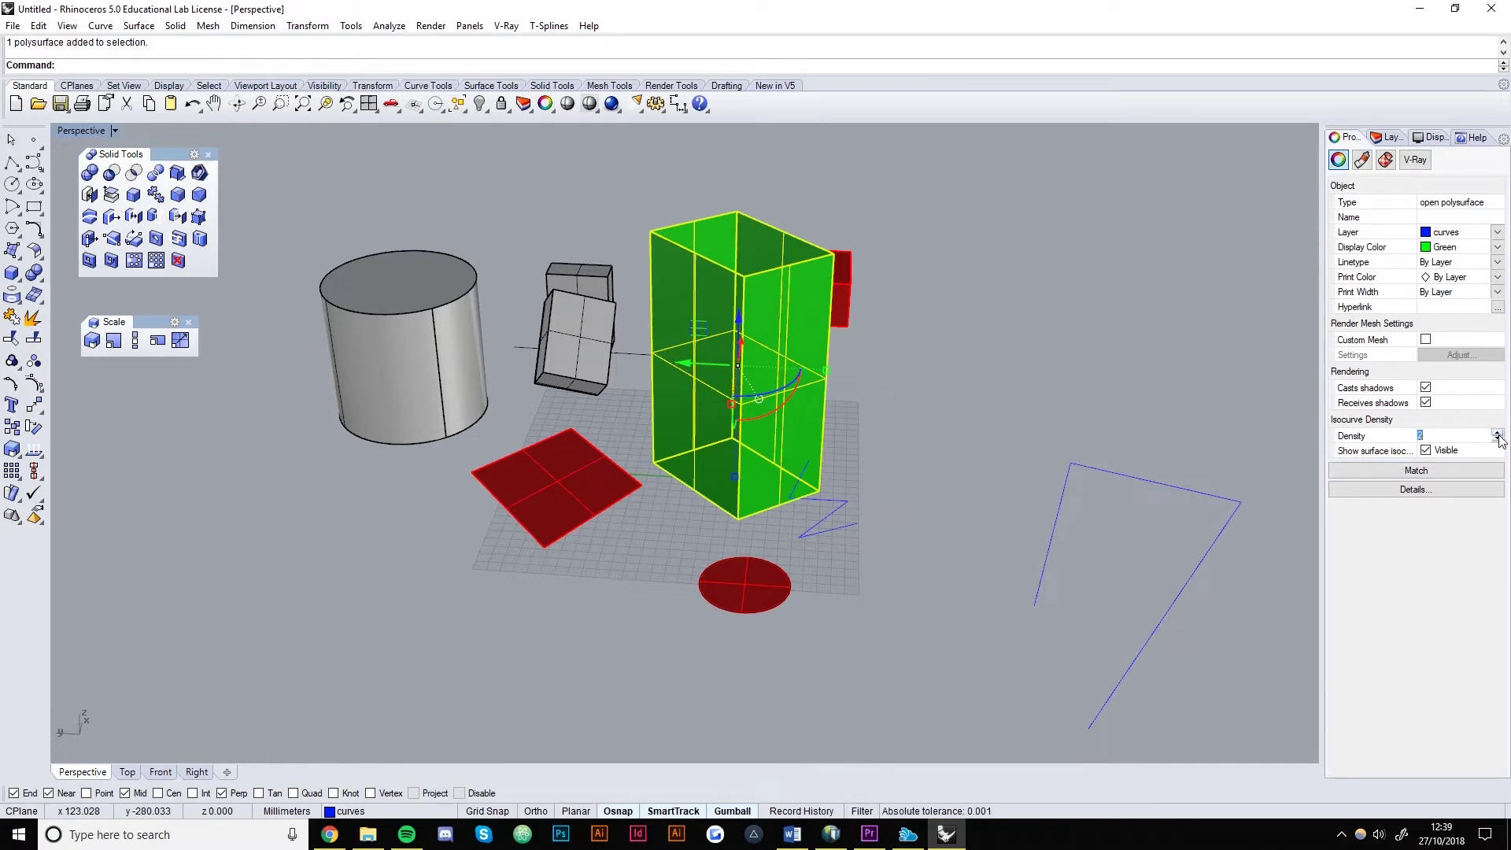
click(1008, 393)
right_drag(1008, 393, 901, 438)
key(Escape)
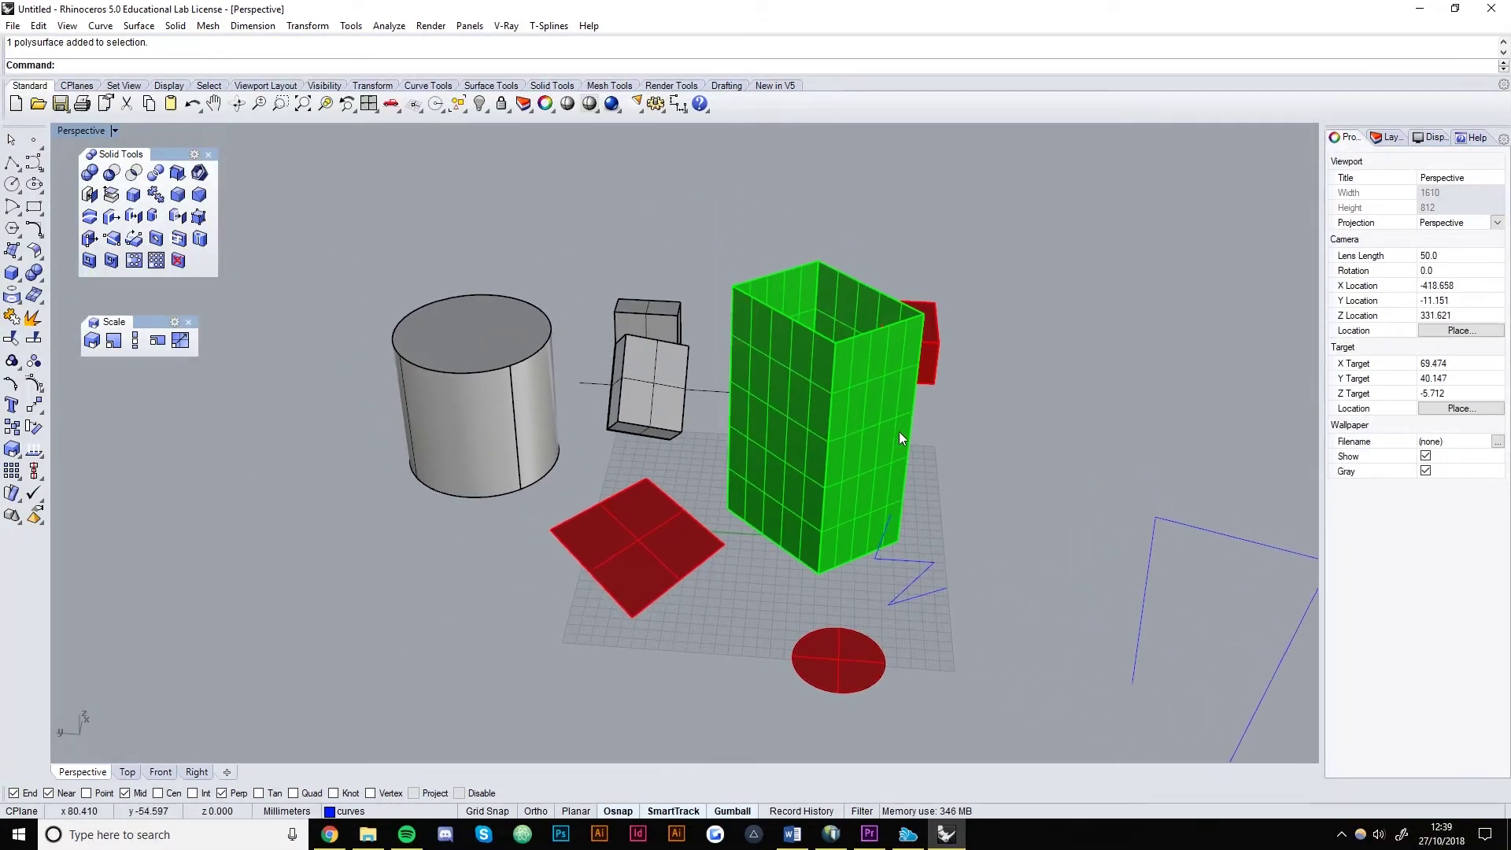
- Set the isocurve density of the green polysurface to 1 and deselect it
click(953, 417)
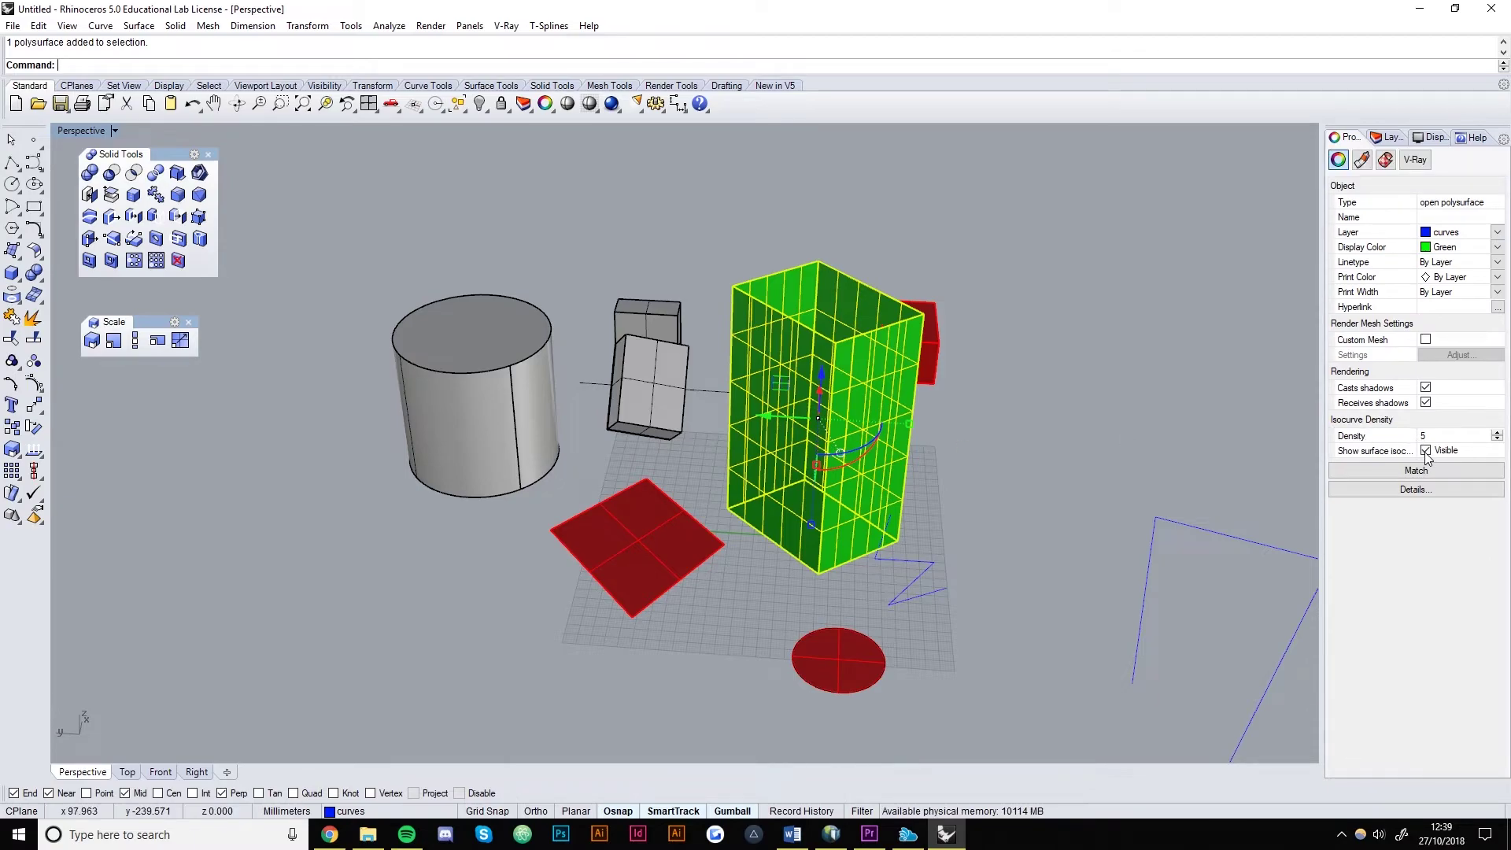
double_click(1429, 436)
text(1)
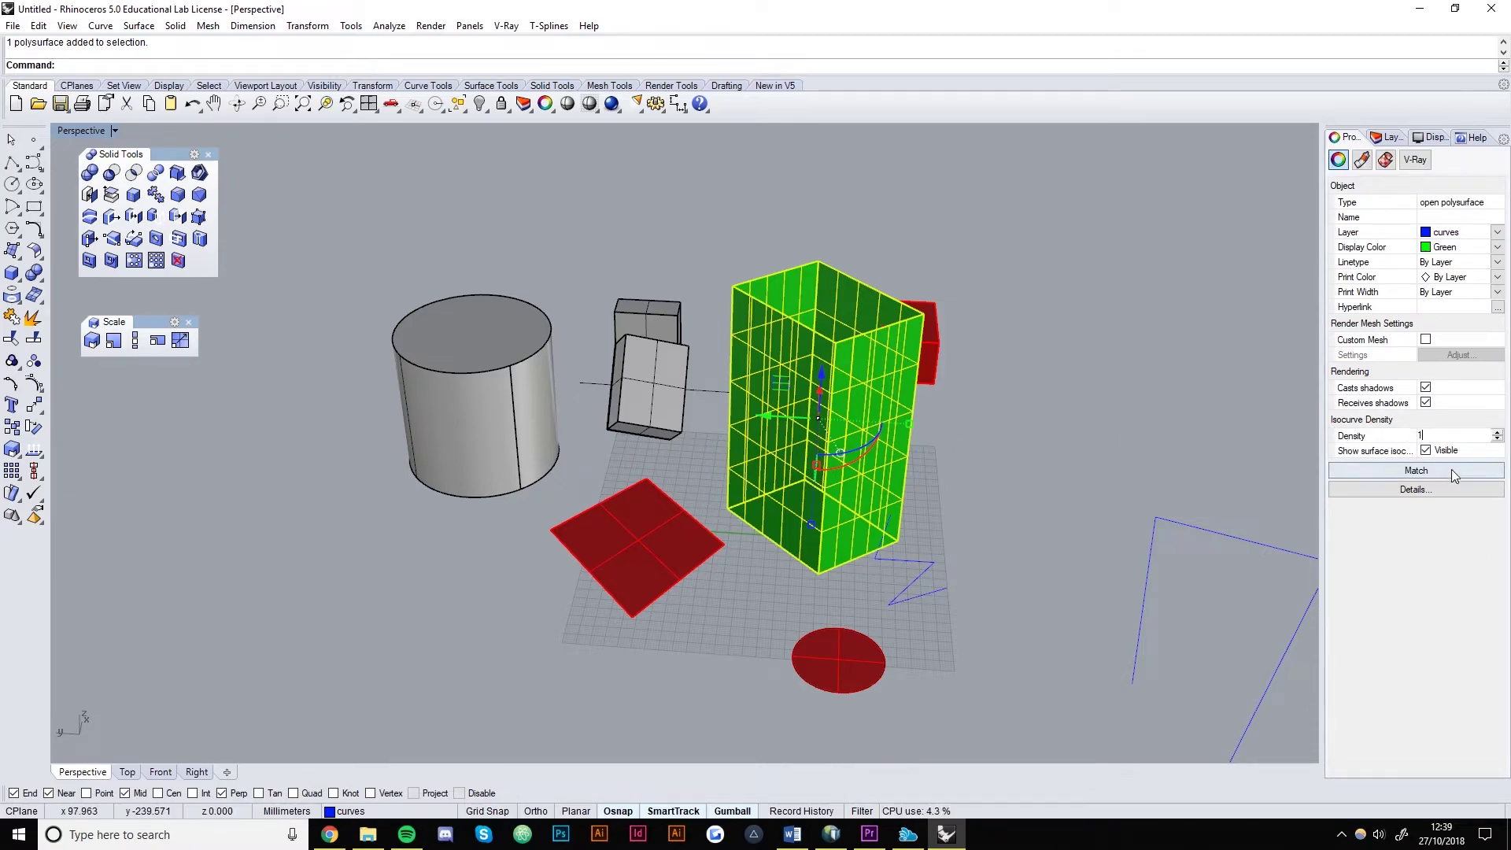
key(Return)
click(1053, 447)
scroll(702, 463, down, 5)
right_drag(702, 463, 791, 432)
scroll(724, 397, up, 2)
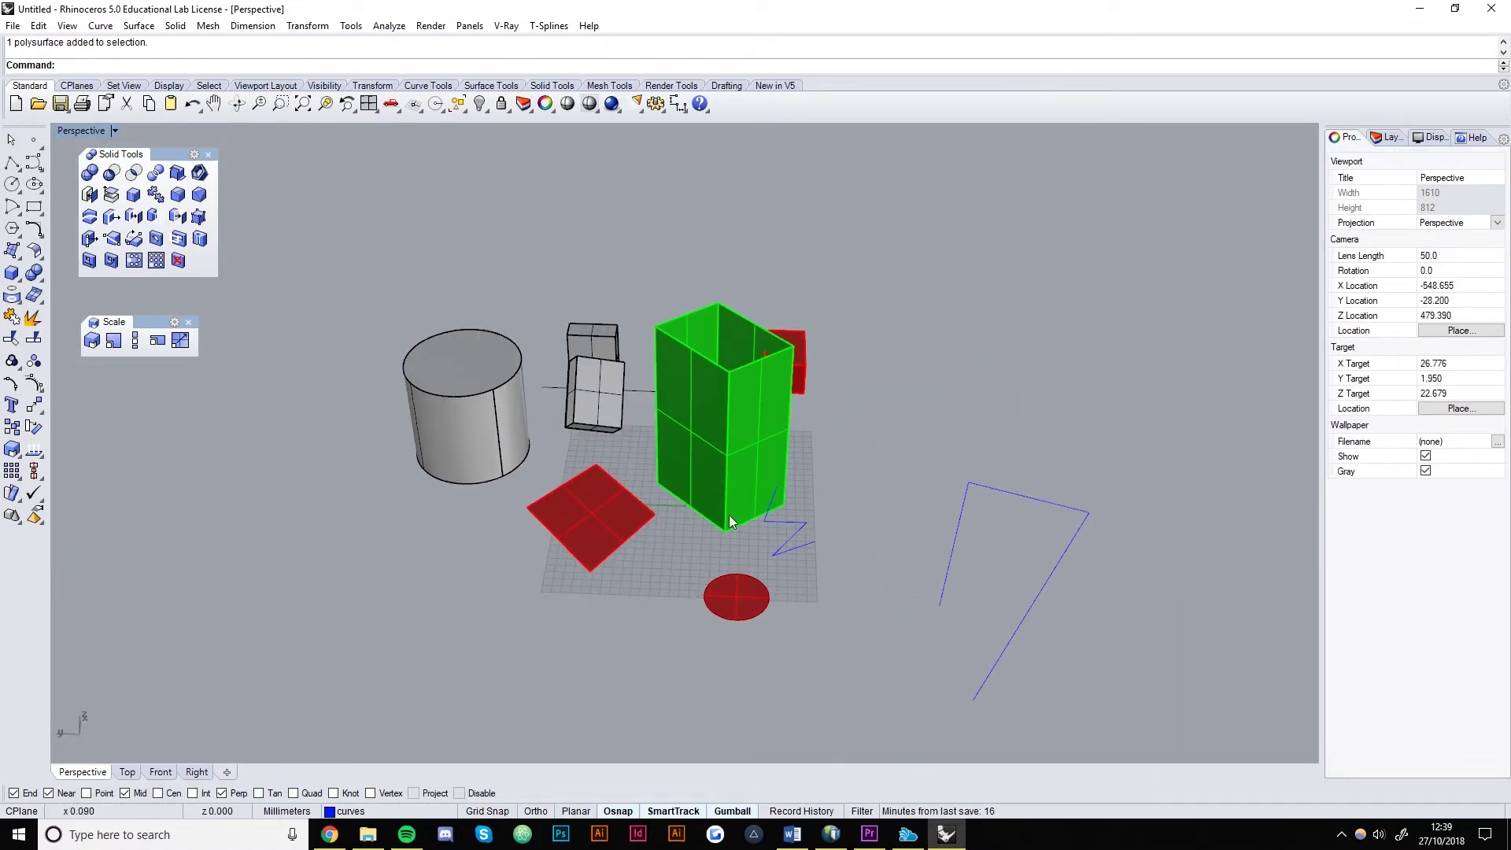
- Close the floating Solid Tools and Scale toolbars and set the Perspective viewport to Ghosted display mode
click(209, 154)
click(188, 323)
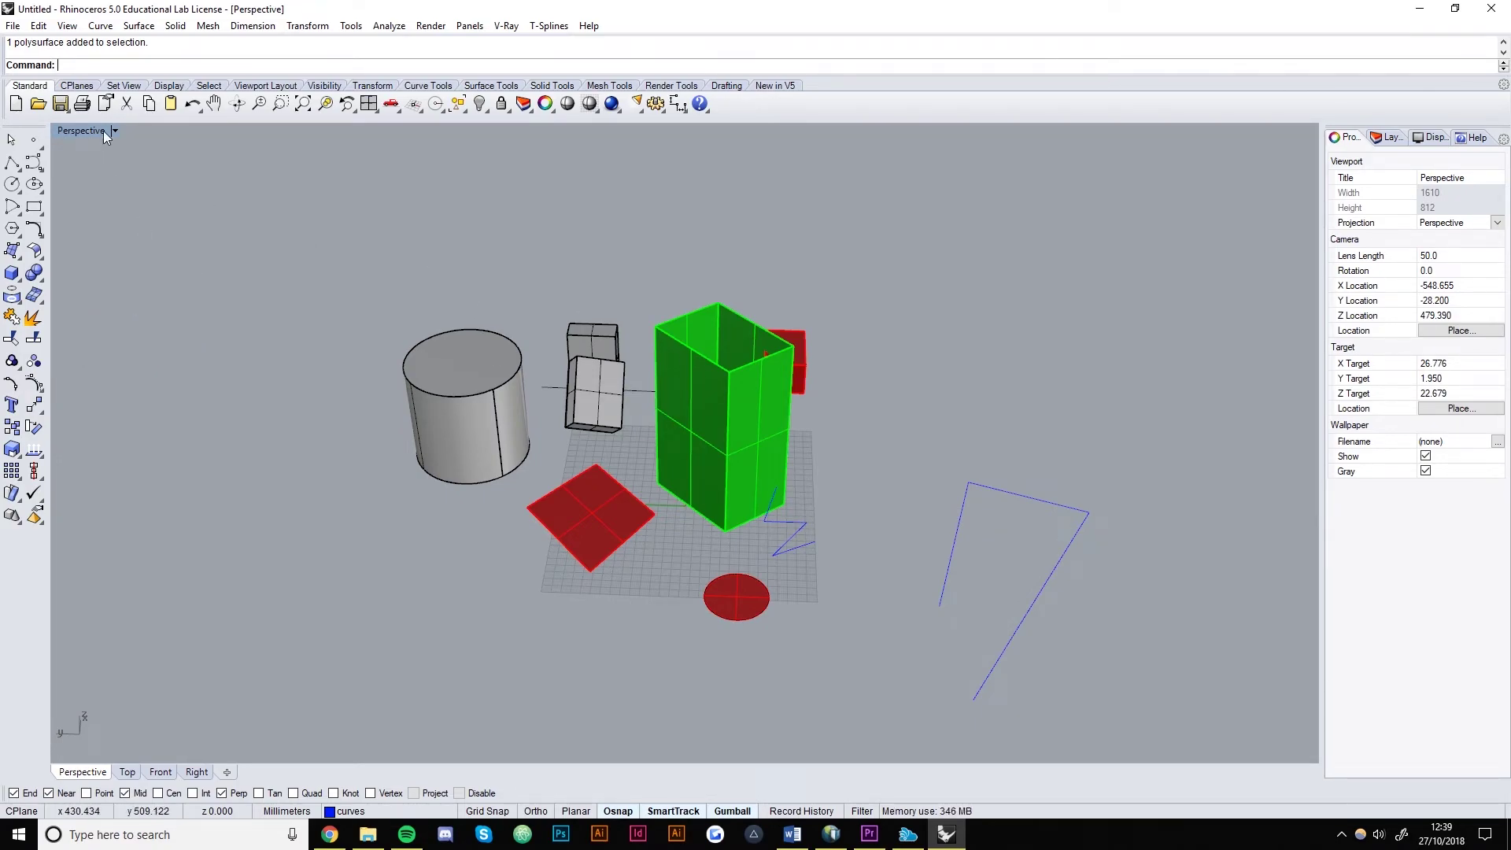
click(114, 131)
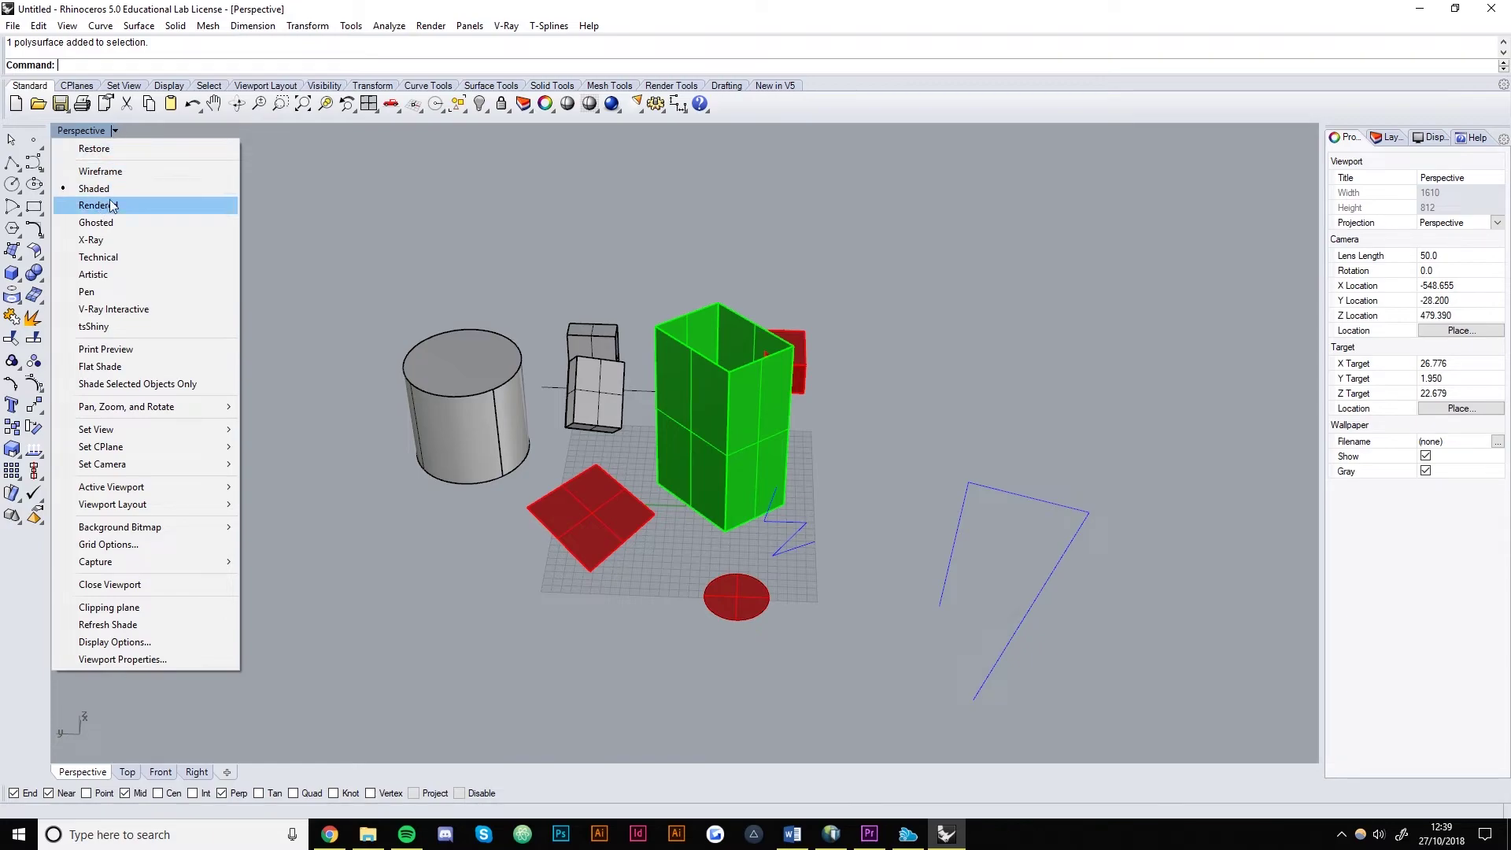
click(107, 227)
right_drag(677, 403, 394, 446)
- Move the cylinder so it partly overlaps the tall green polysurface, and inspect the intersection through the transparent faces
click(447, 425)
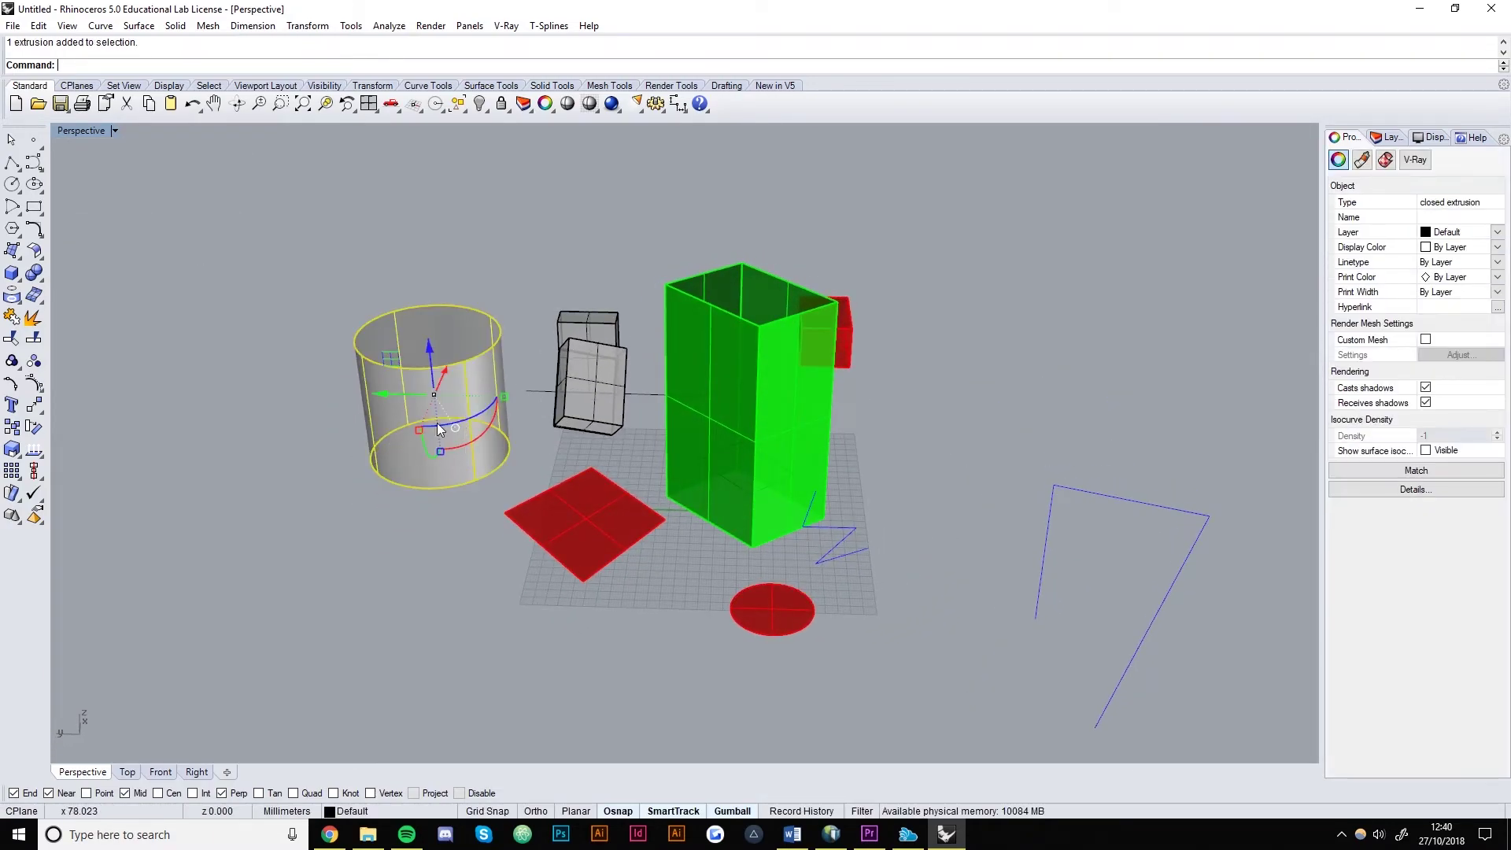
drag(399, 397, 755, 450)
right_drag(756, 451, 633, 370)
click(937, 579)
scroll(885, 474, up, 3)
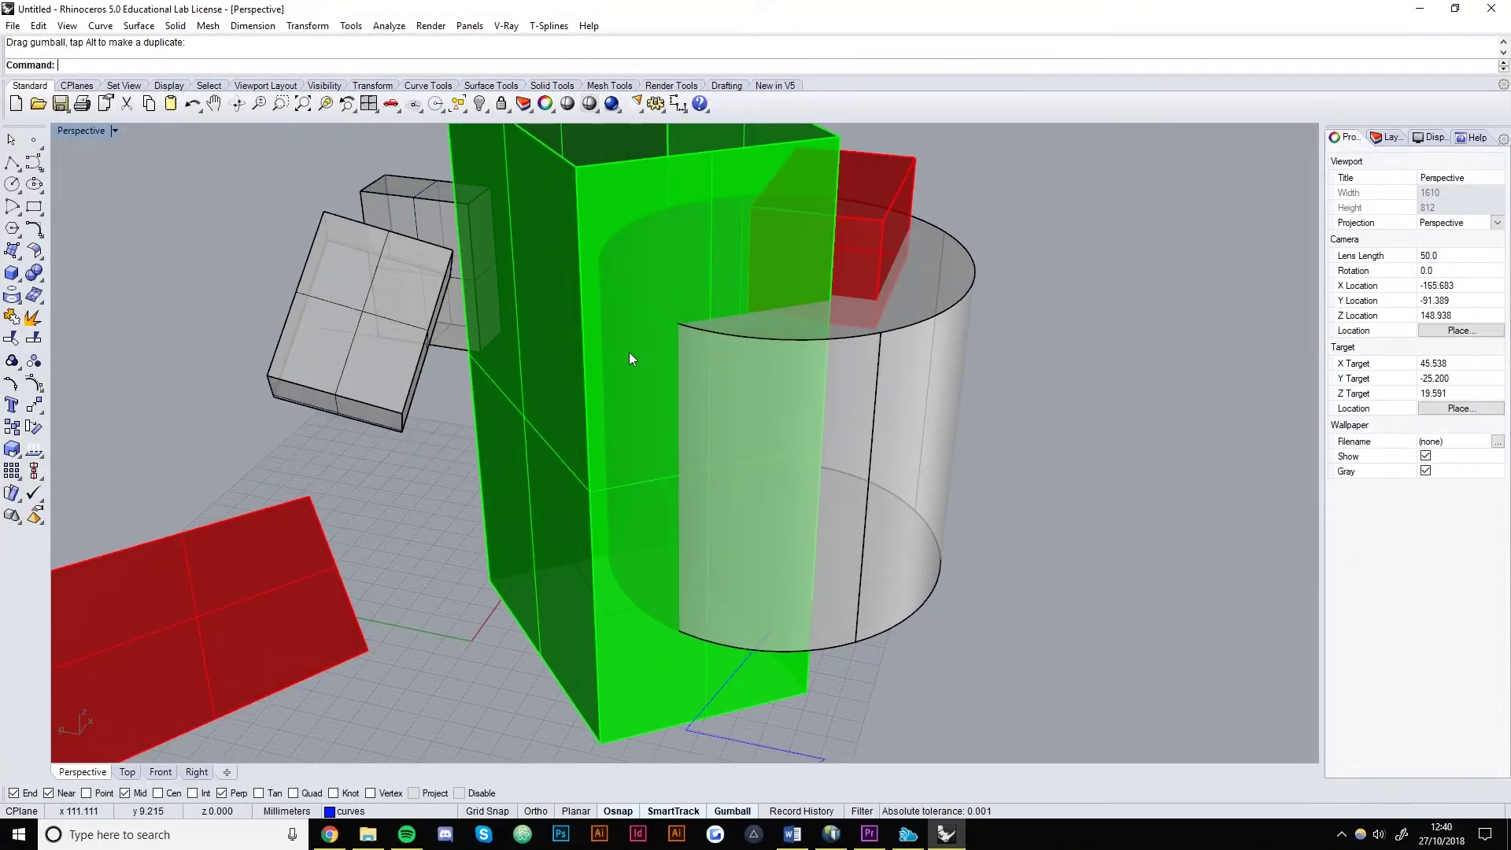
right_drag(905, 367, 666, 187)
right_drag(923, 604, 756, 472)
- View the model in Wireframe display mode and set the Perspective viewport back to Shaded
click(115, 128)
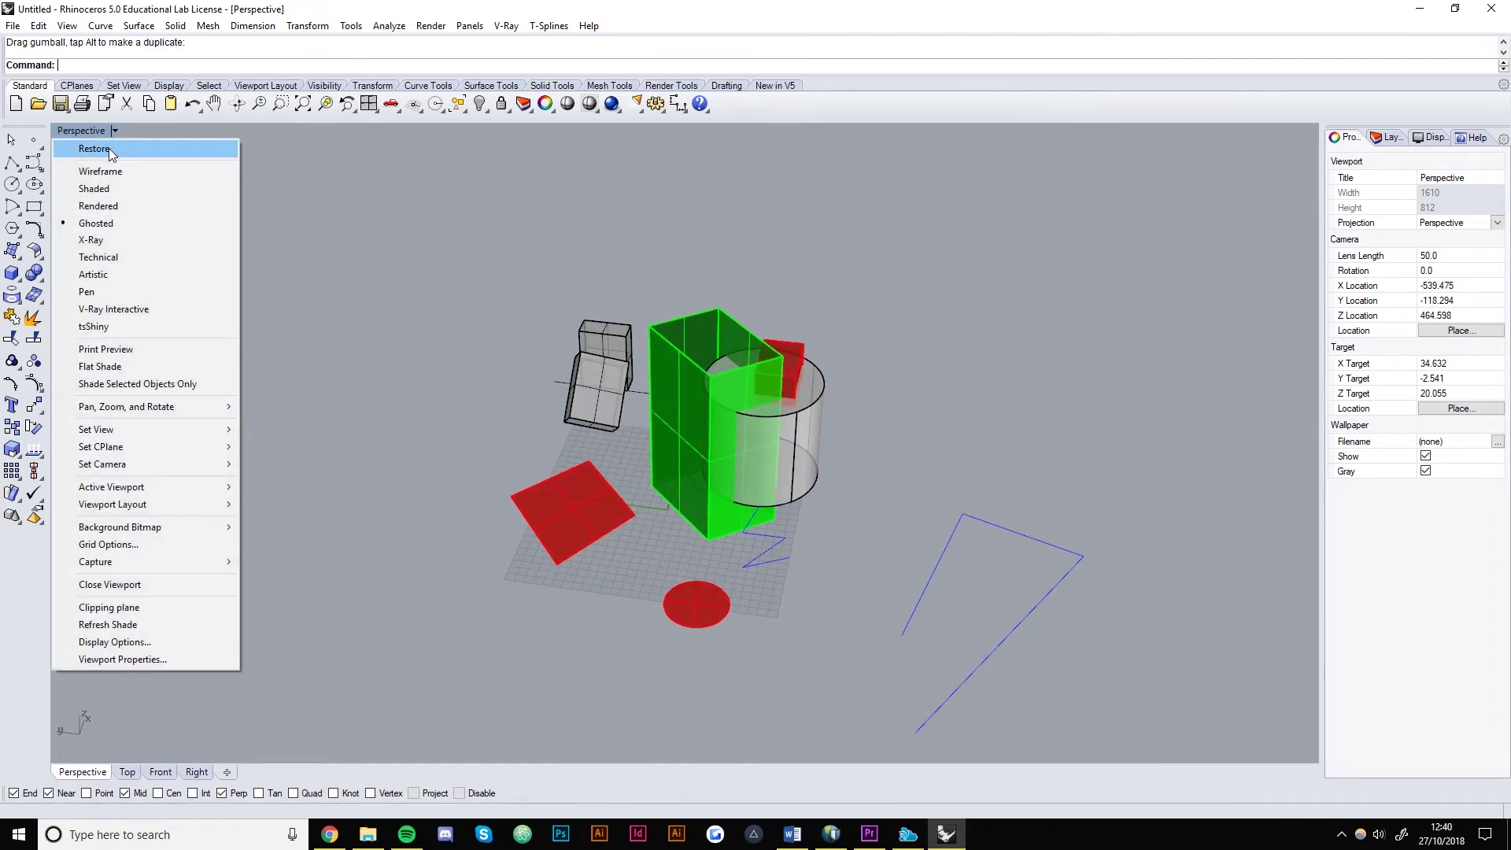
click(79, 172)
right_drag(799, 499, 812, 456)
click(116, 131)
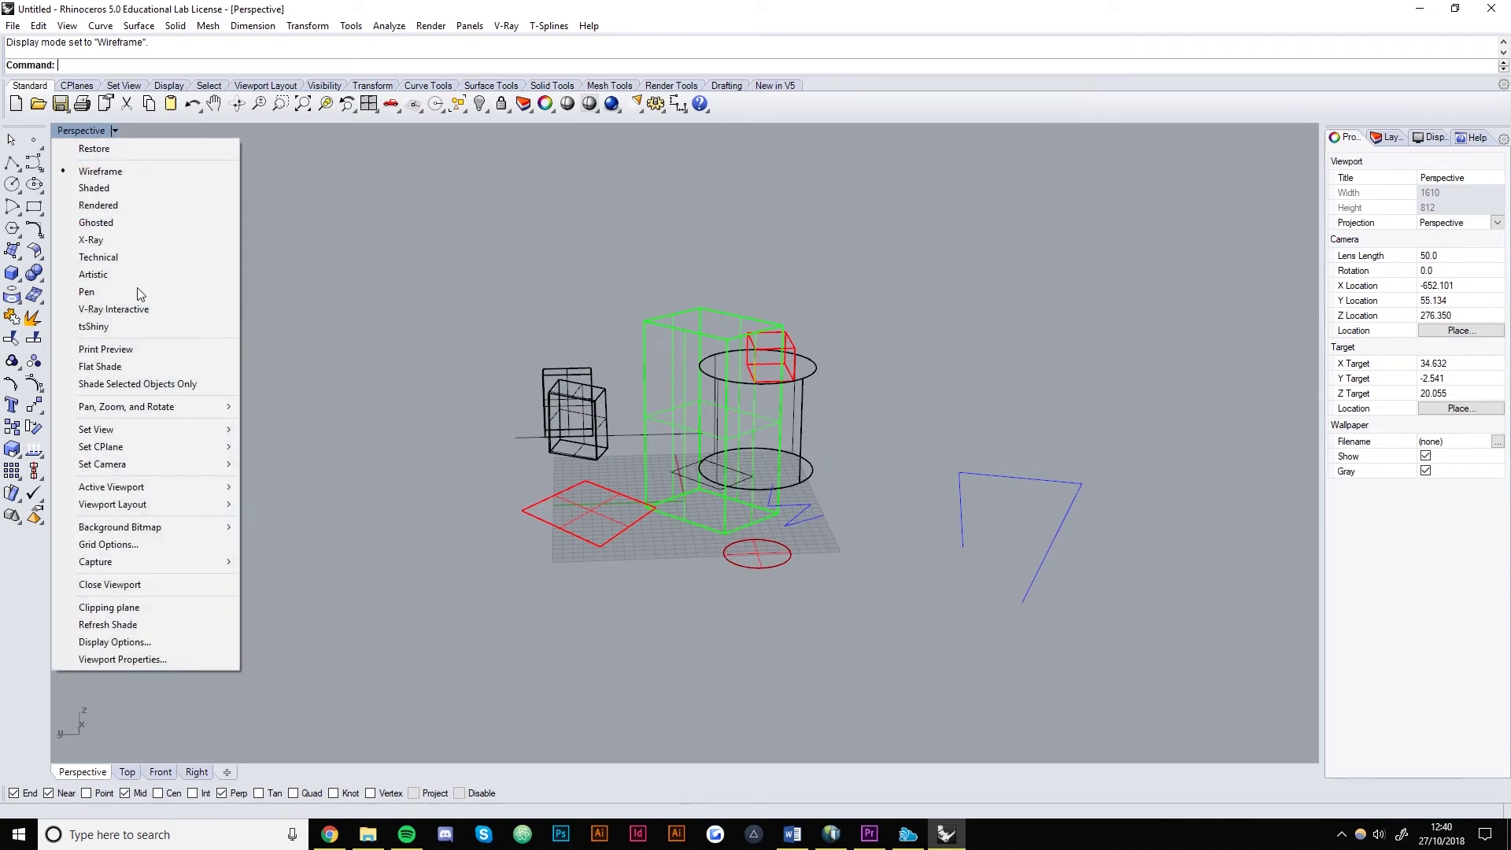
click(110, 188)
mouse_move(633, 333)
right_down()
mouse_move(632, 375)
mouse_move(672, 422)
mouse_move(722, 399)
mouse_move(682, 450)
right_up()
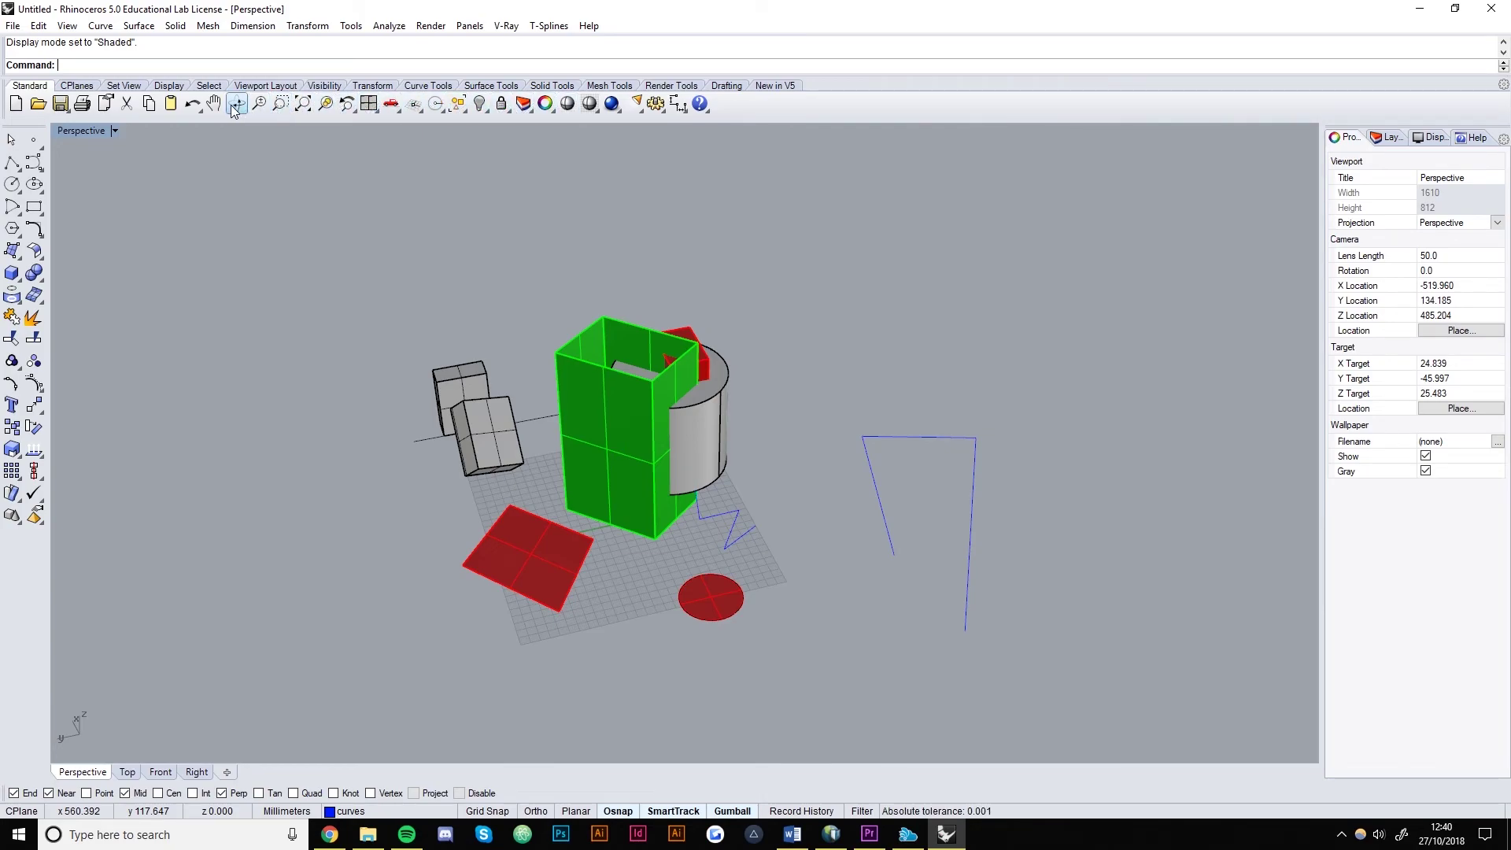
click(279, 108)
right_drag(432, 312, 427, 365)
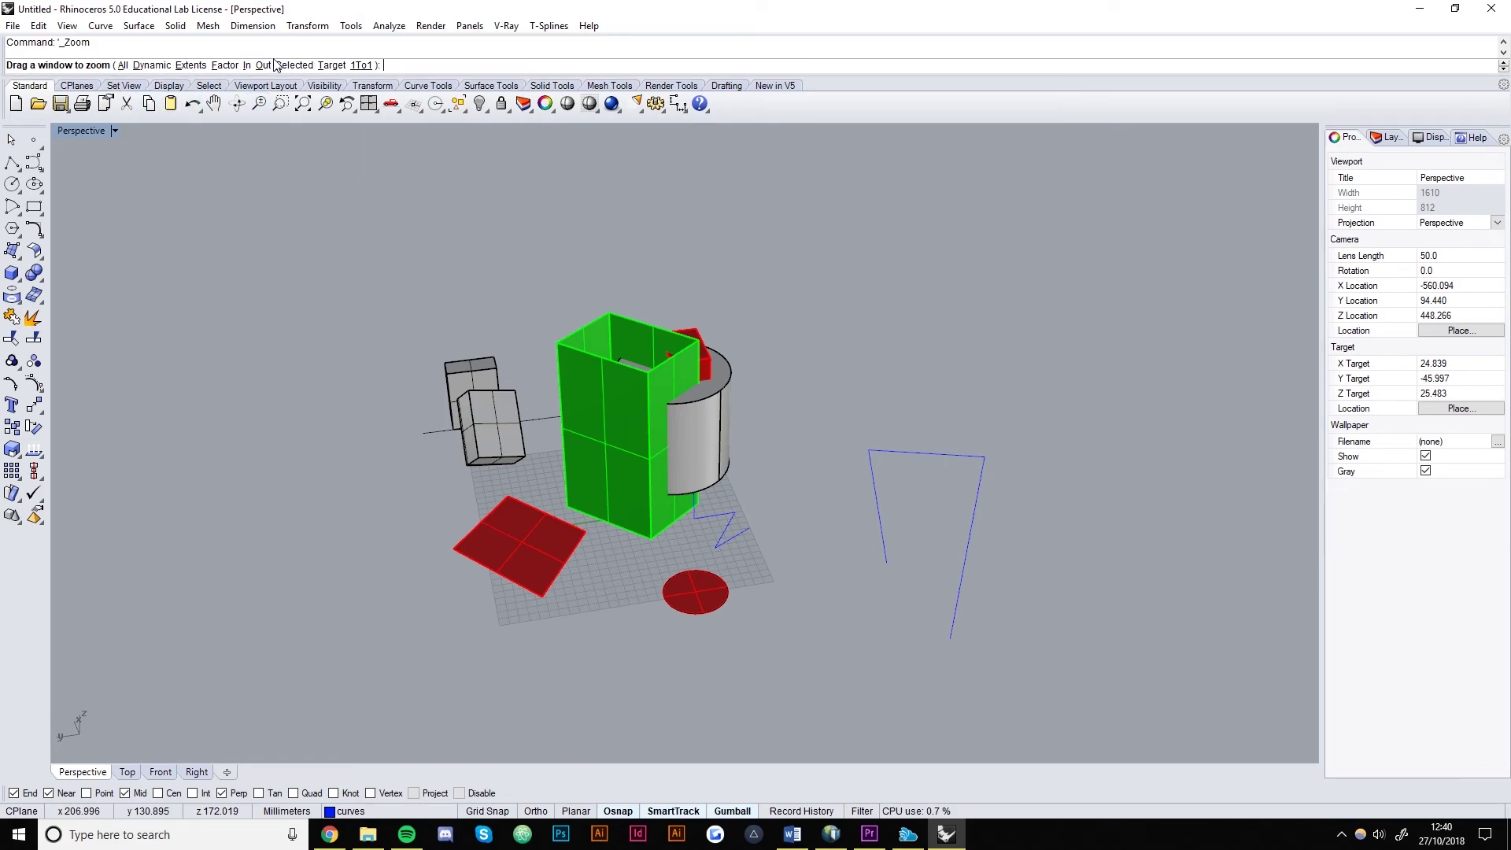
click(123, 65)
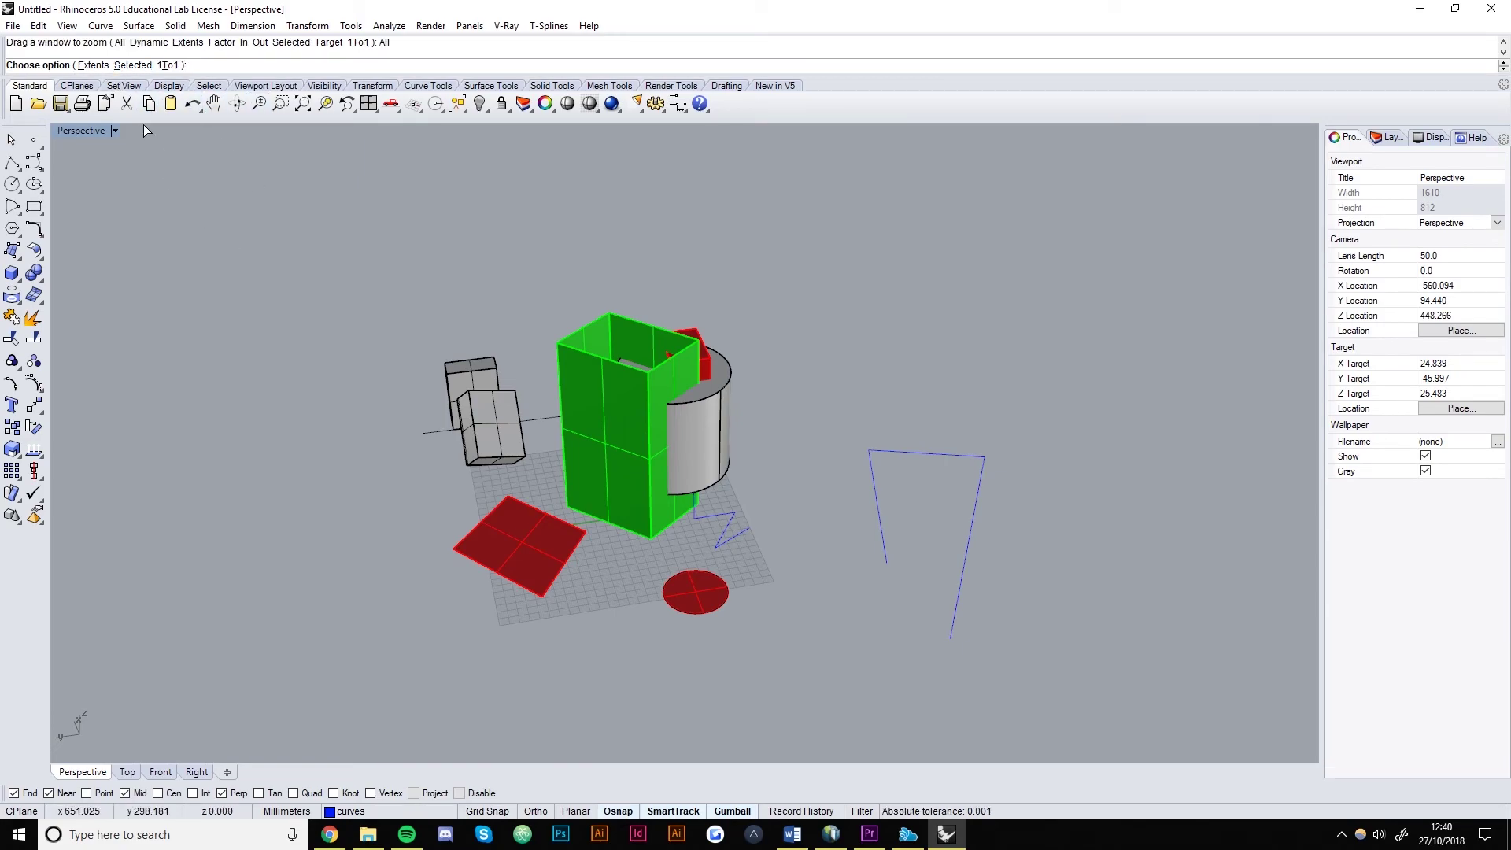
key(Escape)
right_drag(359, 311, 370, 179)
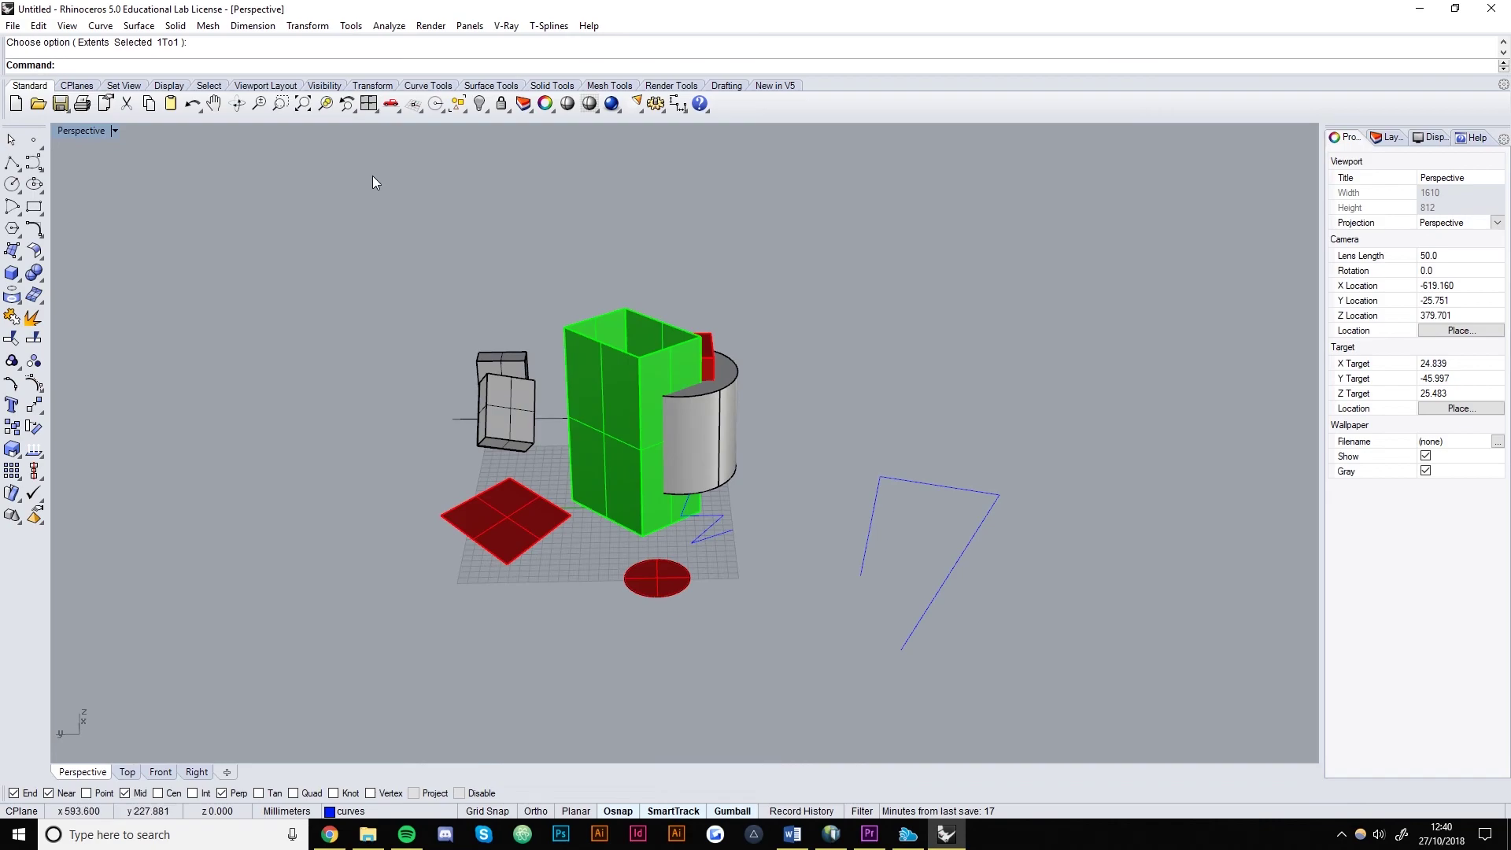
- Zoom the Perspective view to the model's extents, and use Zoom Target to frame the small red box behind the green polysurface
click(302, 104)
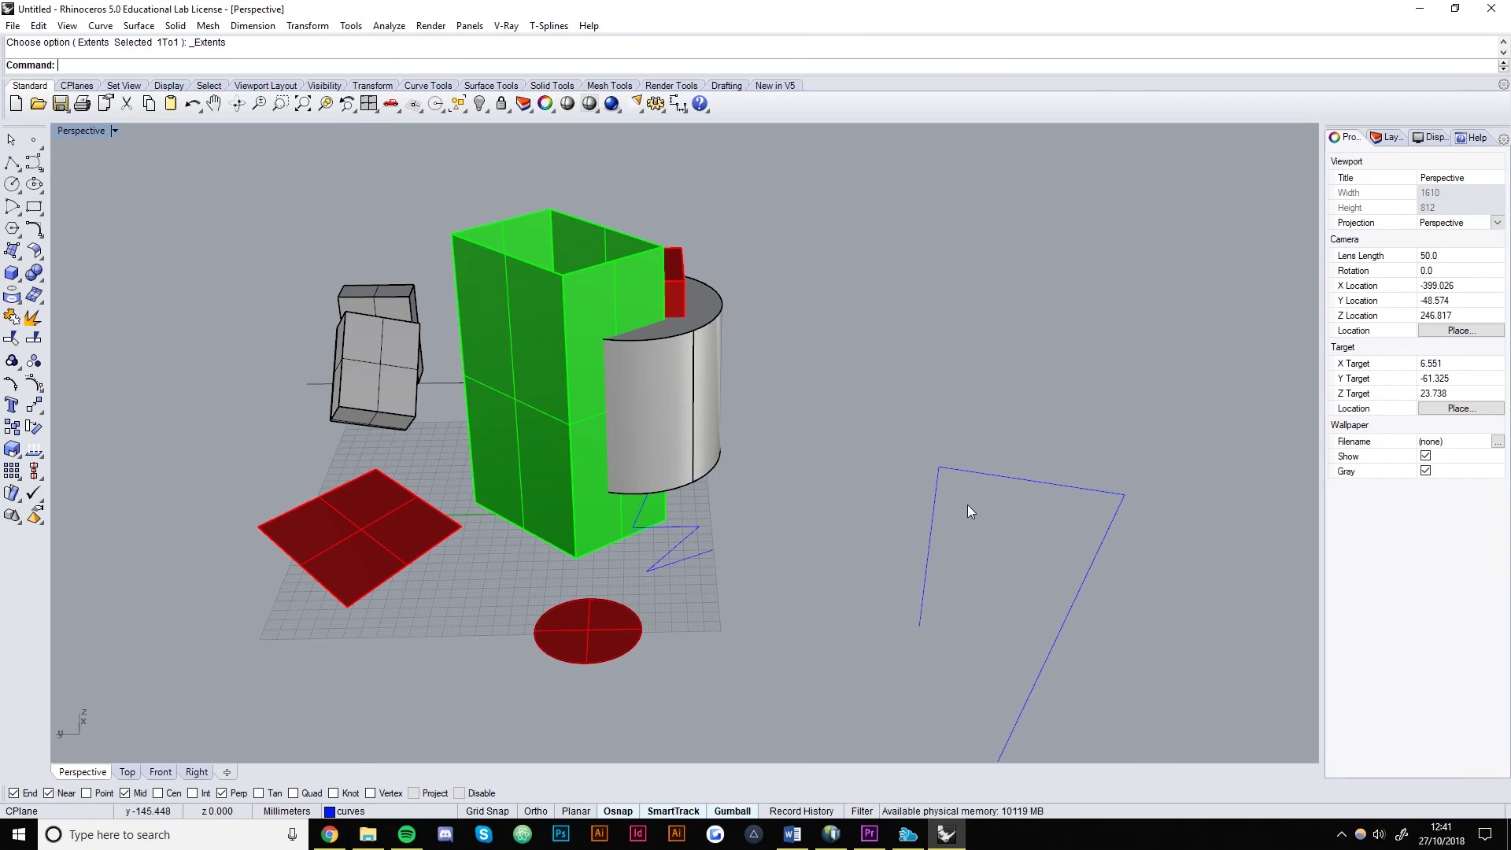
right_click(281, 103)
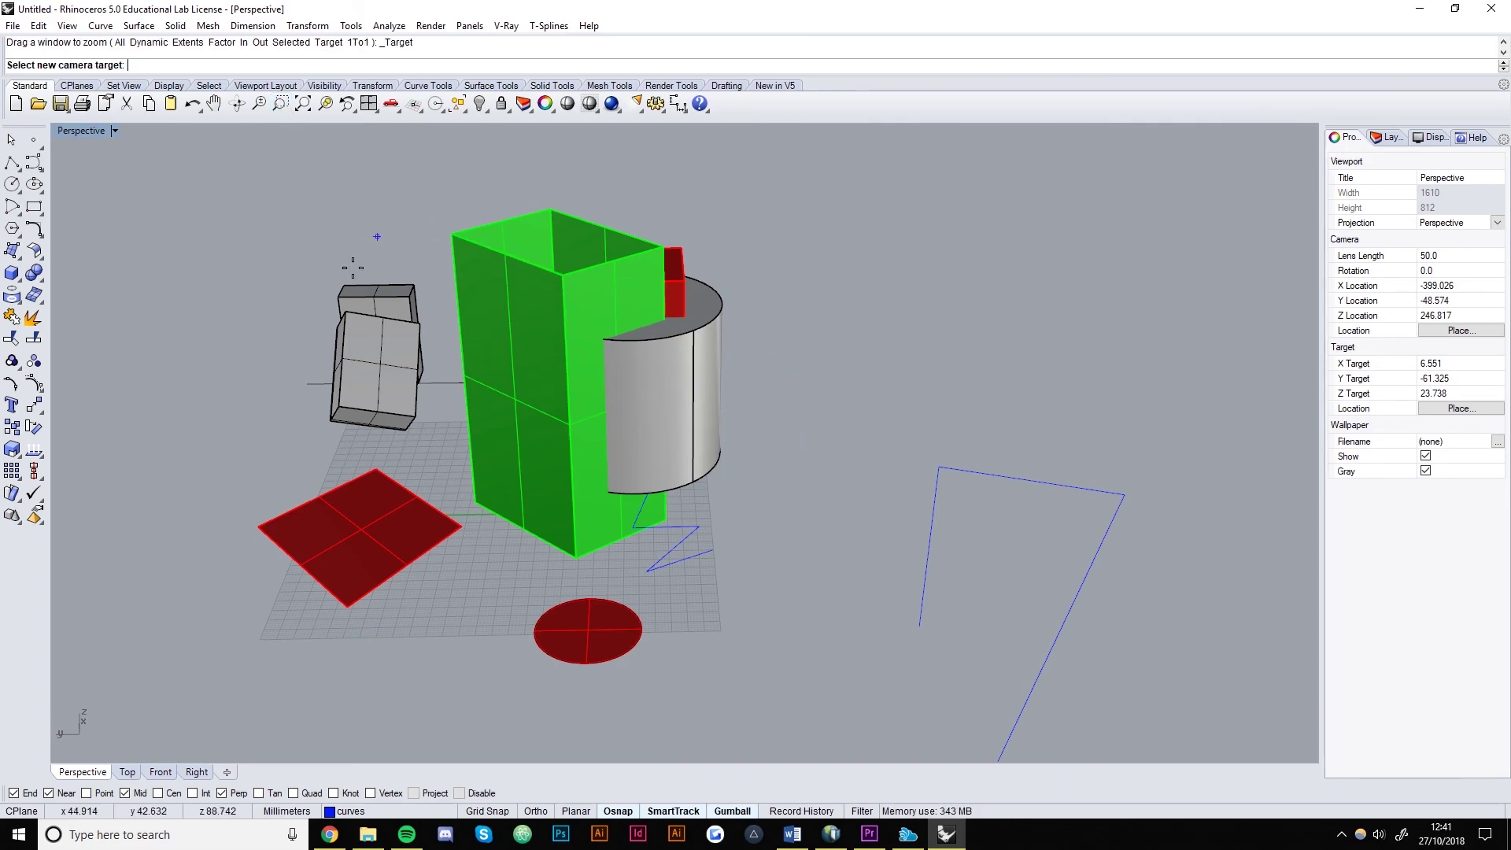
click(673, 277)
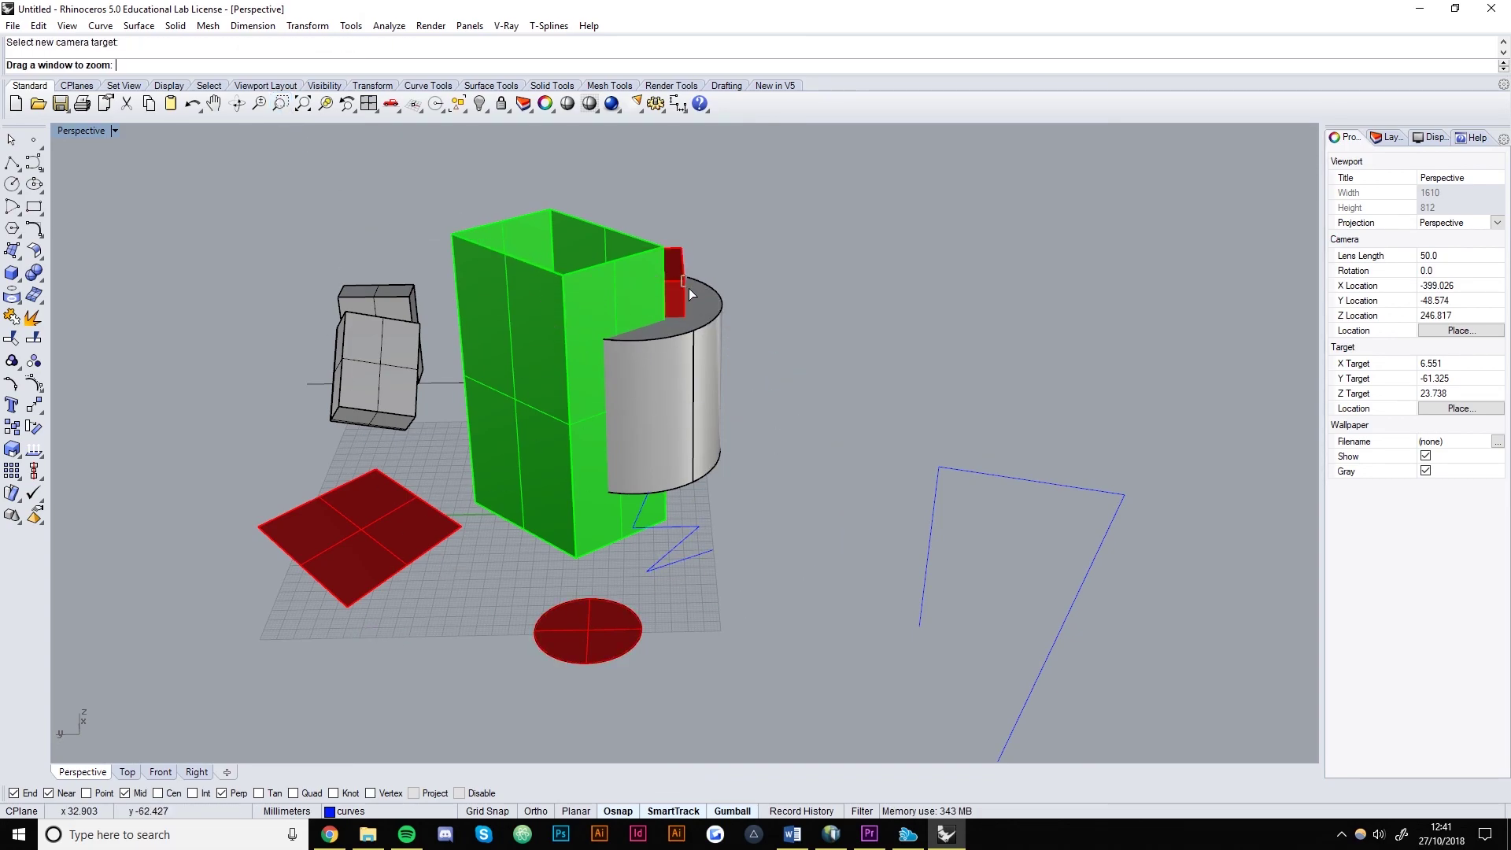
drag(627, 252, 749, 311)
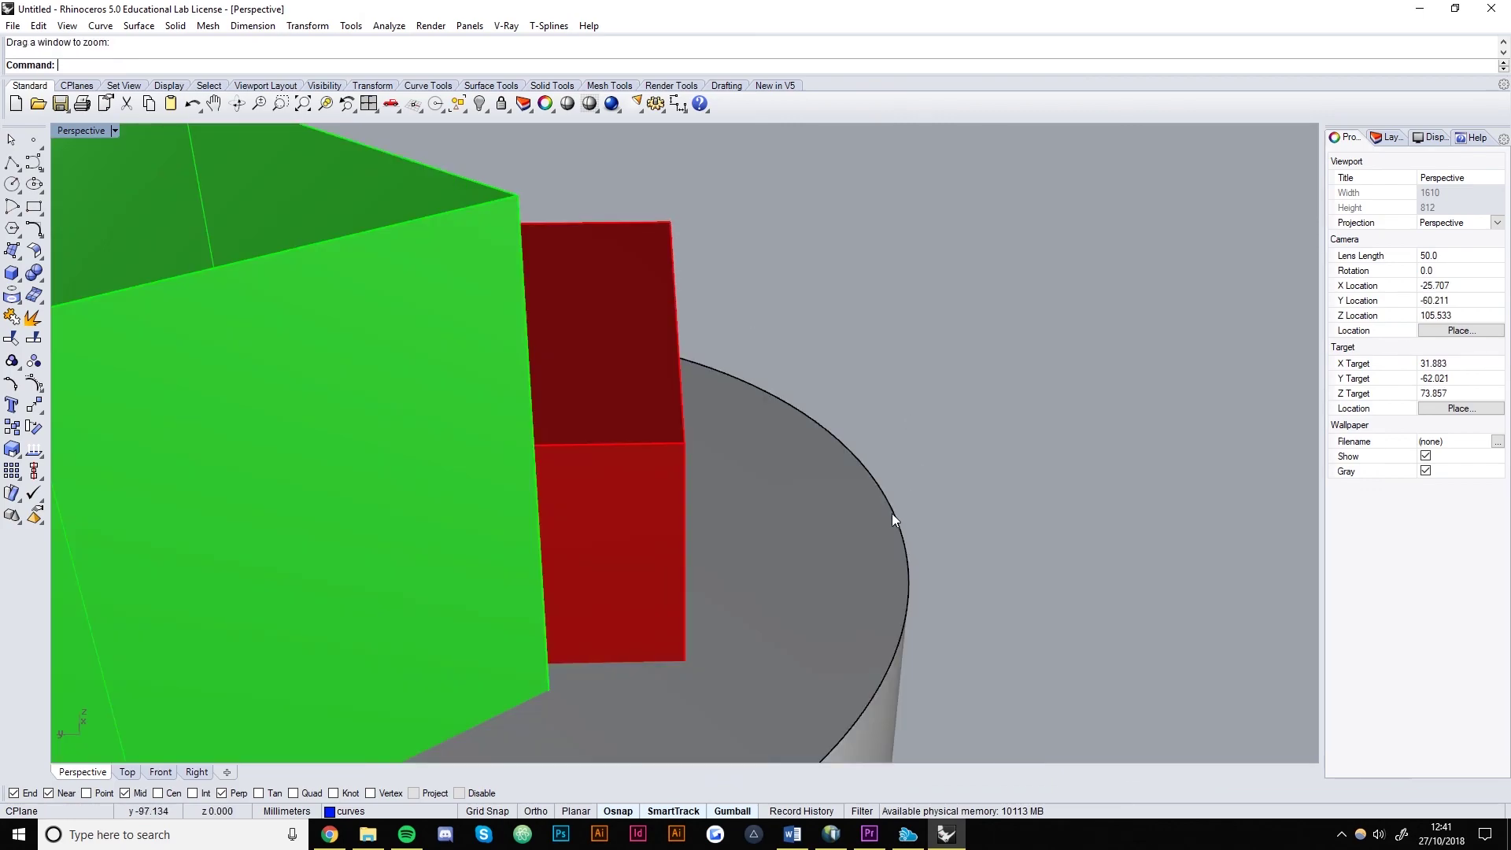
key(Home)
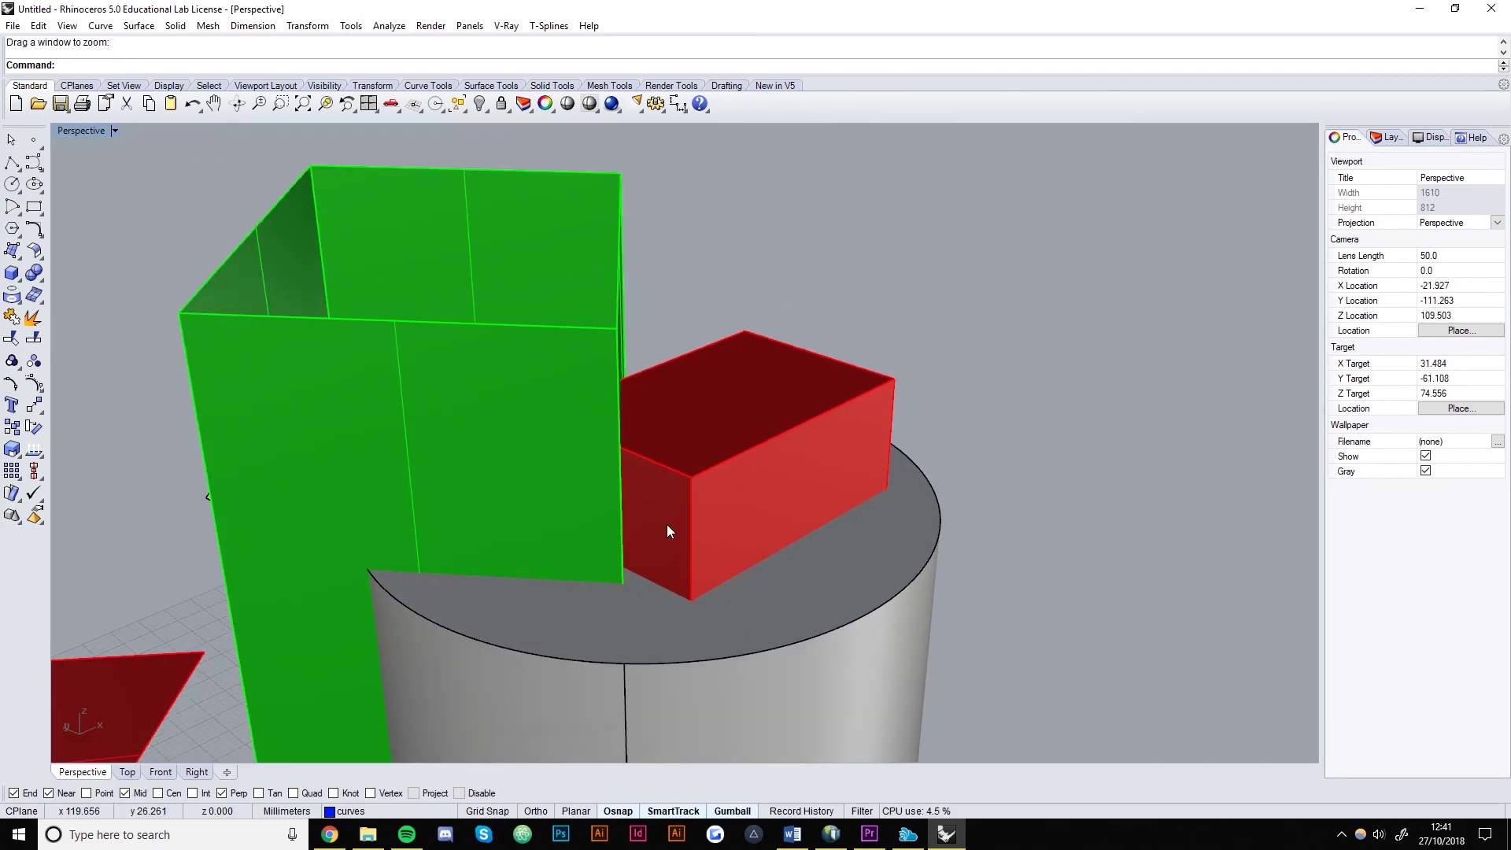